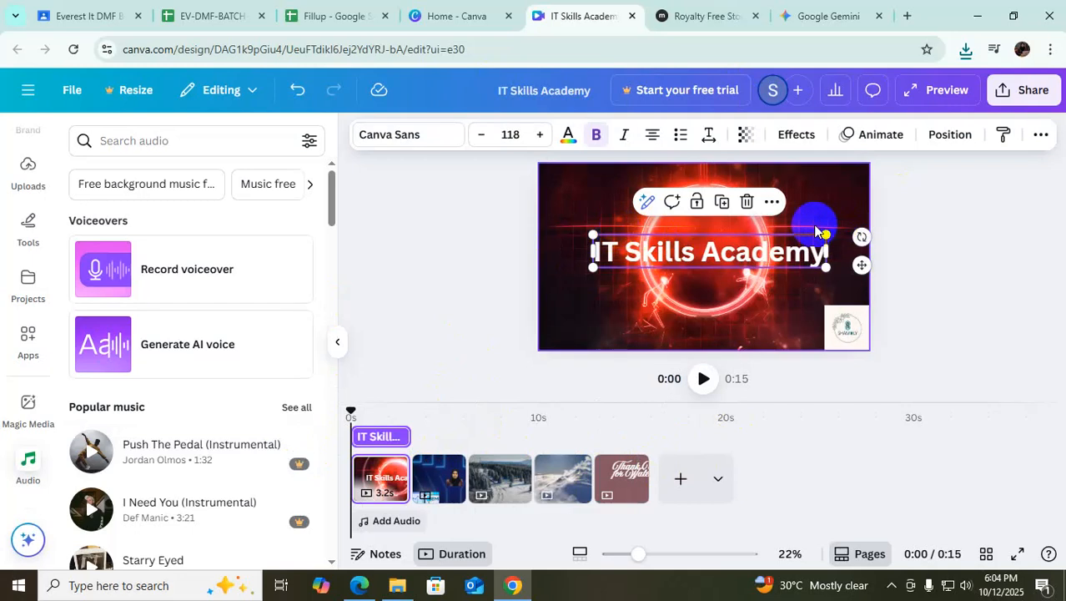
Step: Set the "IT Skills Academy" title's transparency to 24 and check it at about 1.7 s on the timeline
{"action": "left_click", "coordinate": [745, 138]}
{"action": "left_click_drag", "start_coordinate": [777, 205], "coordinate": [688, 214]}
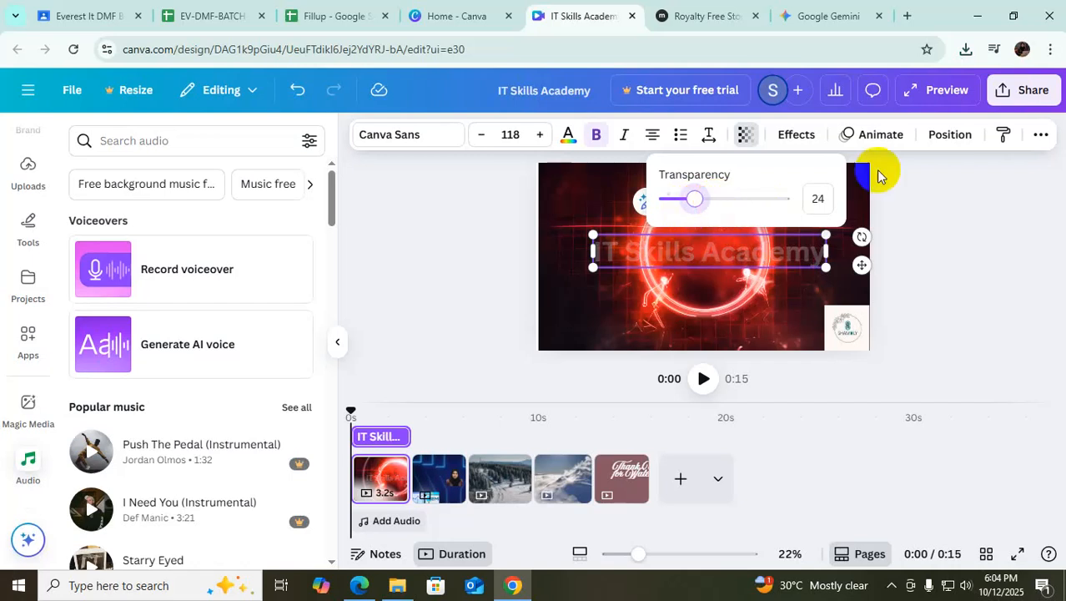
{"action": "left_click_drag", "start_coordinate": [351, 410], "coordinate": [378, 412]}
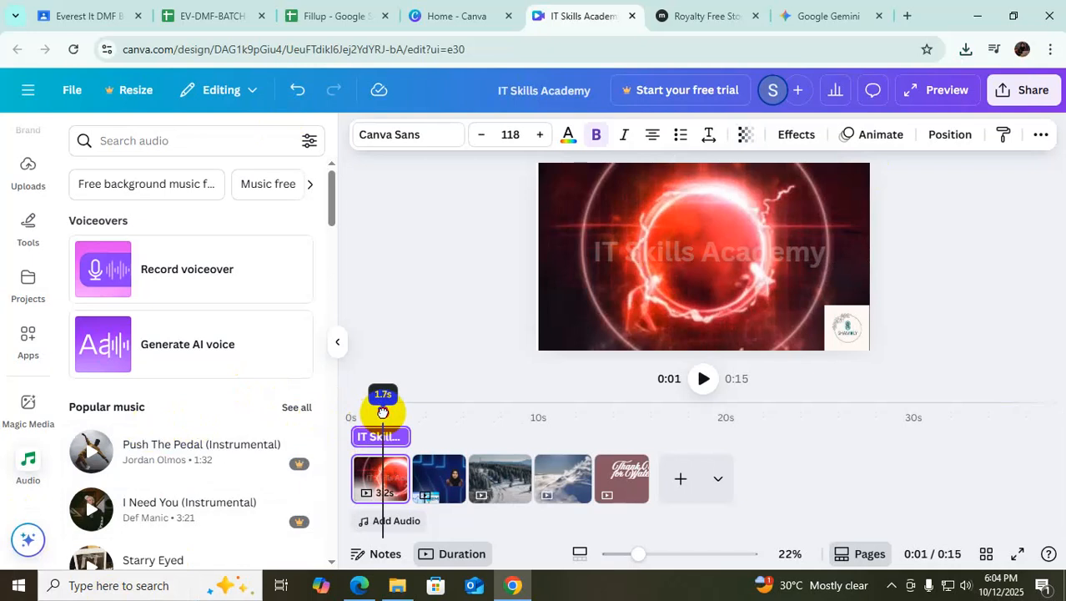
Step: Set the title's transparency to 100 and return the playhead to the start of the timeline
{"action": "left_click", "coordinate": [706, 256]}
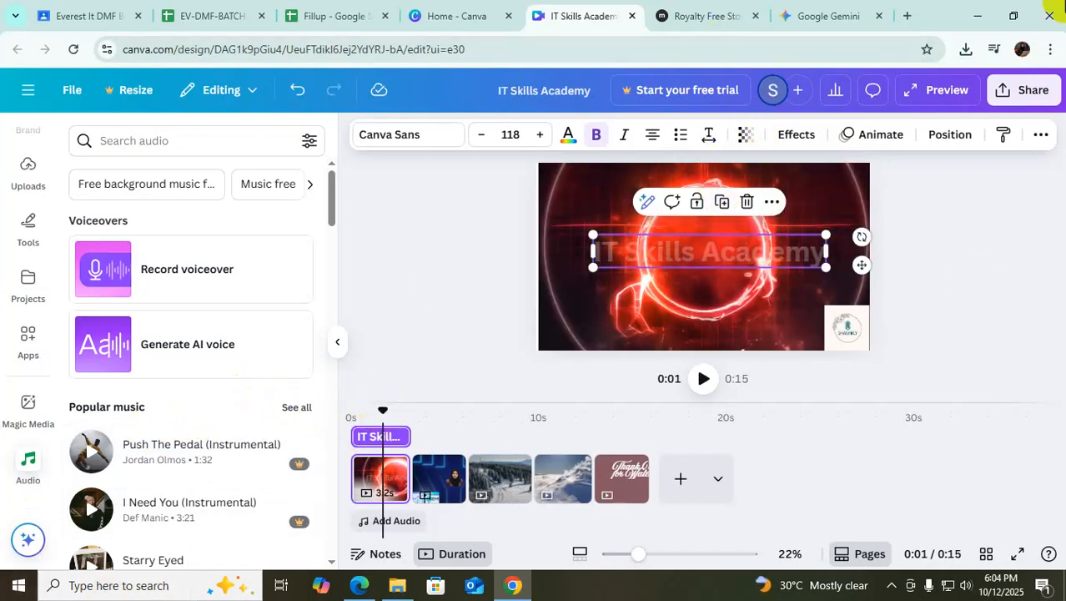
{"action": "left_click", "coordinate": [745, 135]}
{"action": "left_click_drag", "start_coordinate": [696, 205], "coordinate": [797, 210]}
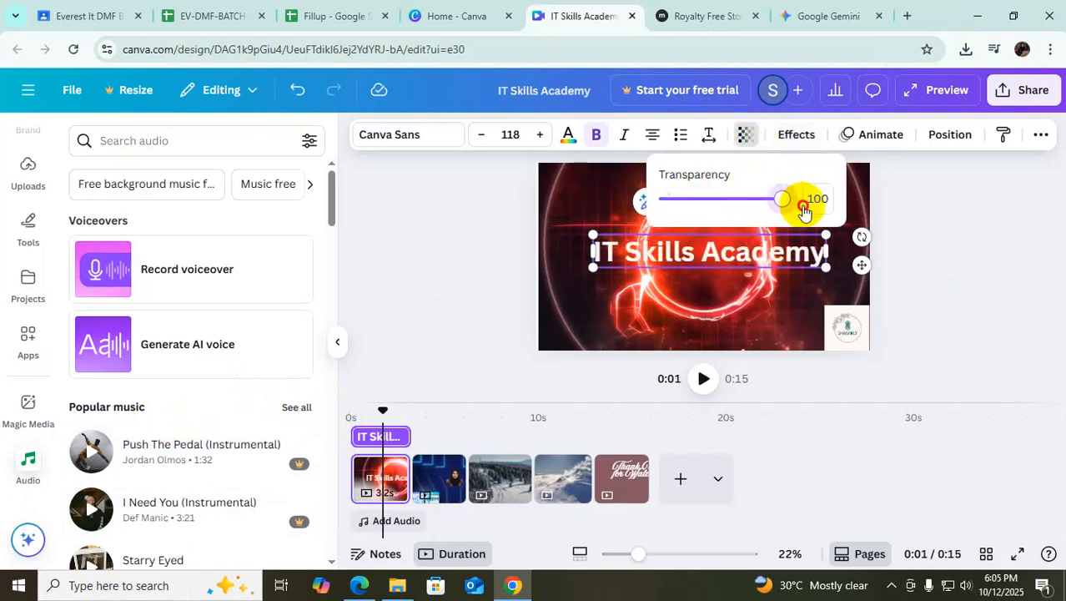
{"action": "left_click_drag", "start_coordinate": [385, 413], "coordinate": [350, 419]}
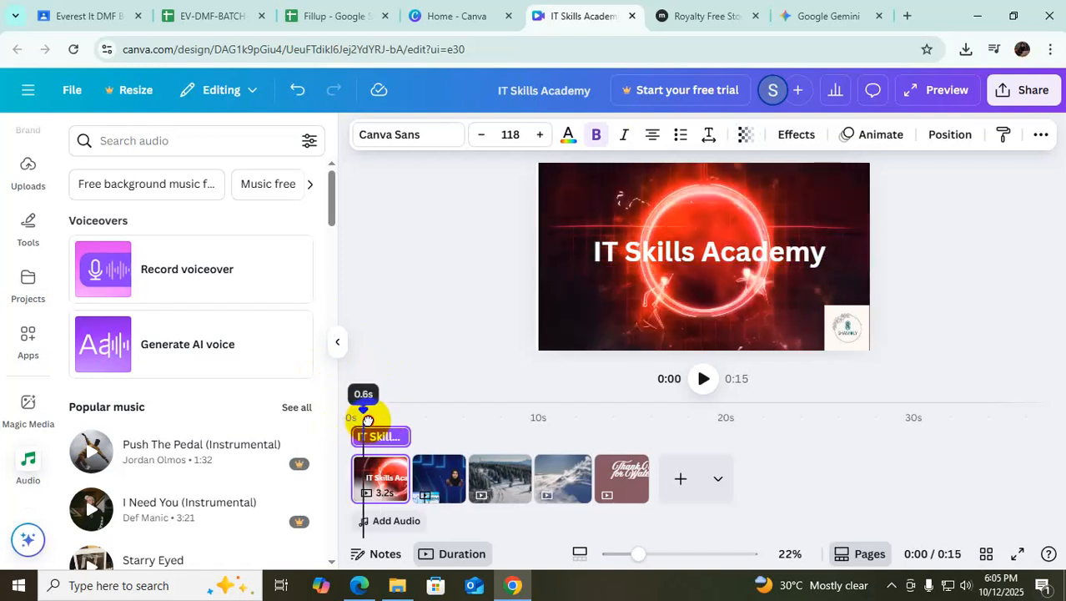
{"action": "left_click_drag", "start_coordinate": [386, 416], "coordinate": [334, 419]}
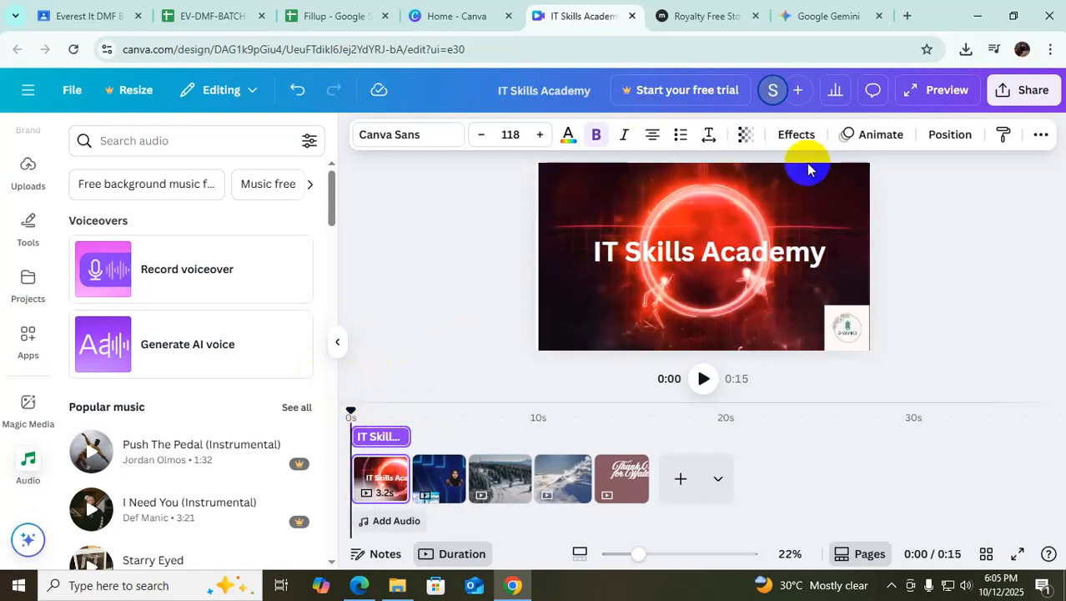
Step: Set the "IT Skills Academy" title's transparency to 75
{"action": "left_click", "coordinate": [674, 245]}
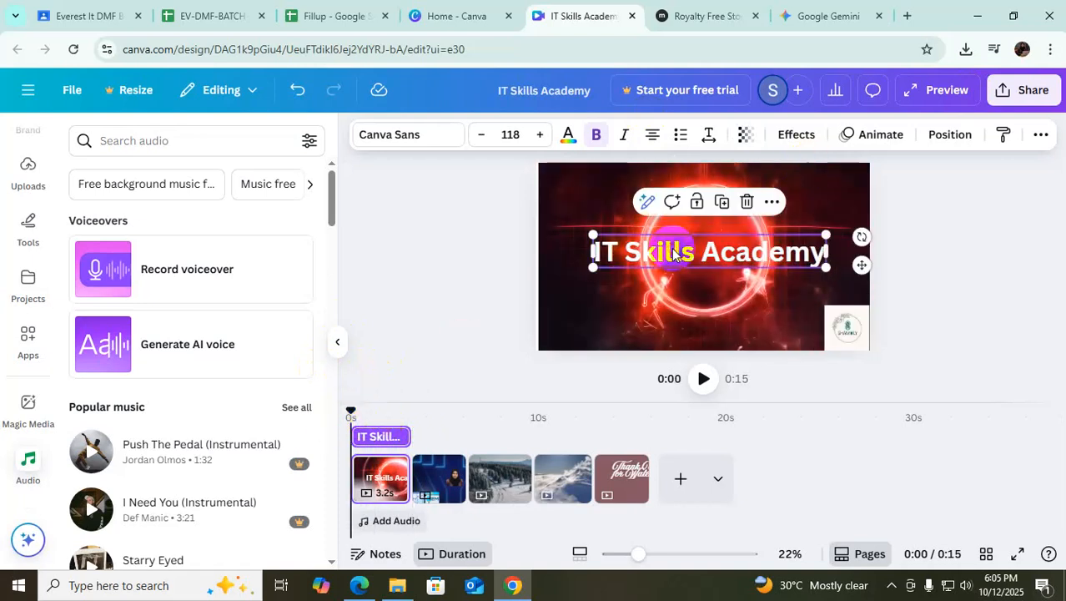
{"action": "left_click", "coordinate": [744, 138]}
{"action": "left_click", "coordinate": [757, 200]}
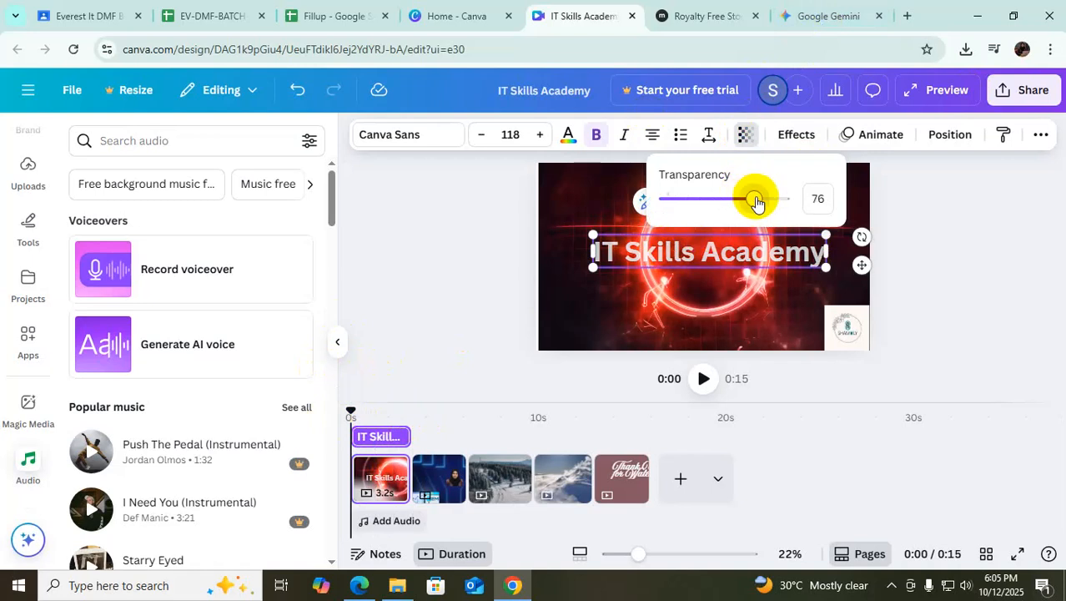
{"action": "left_click", "coordinate": [826, 197]}
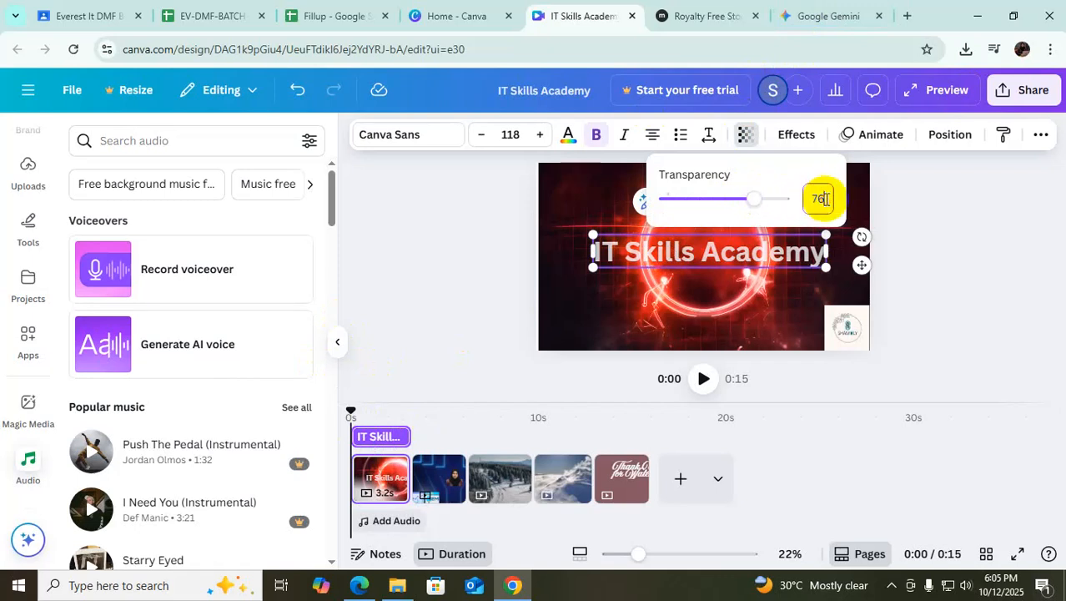
{"action": "type", "text": "5"}
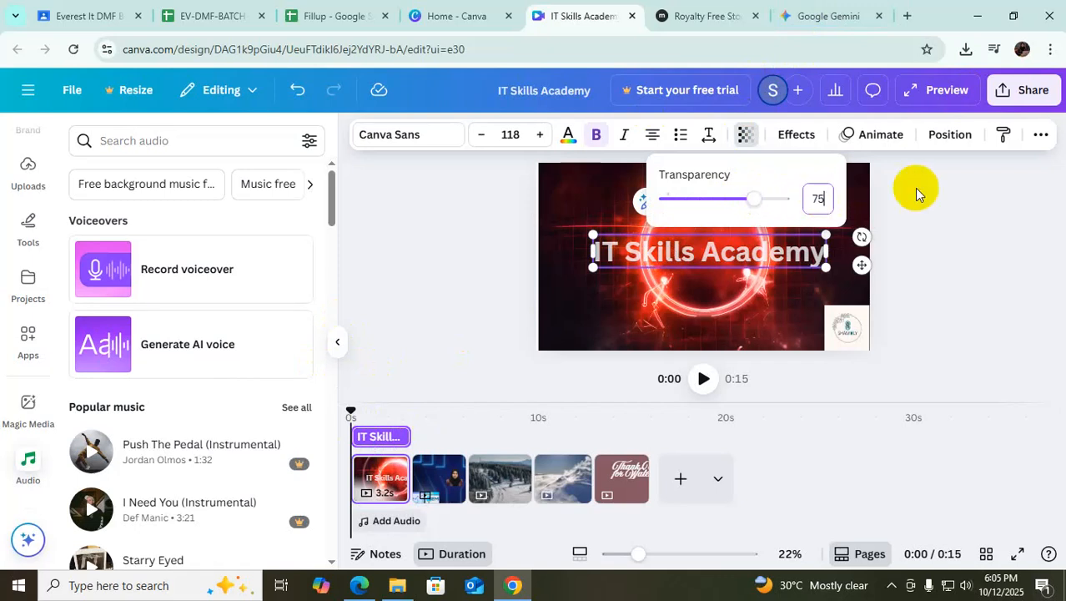
{"action": "left_click", "coordinate": [949, 223]}
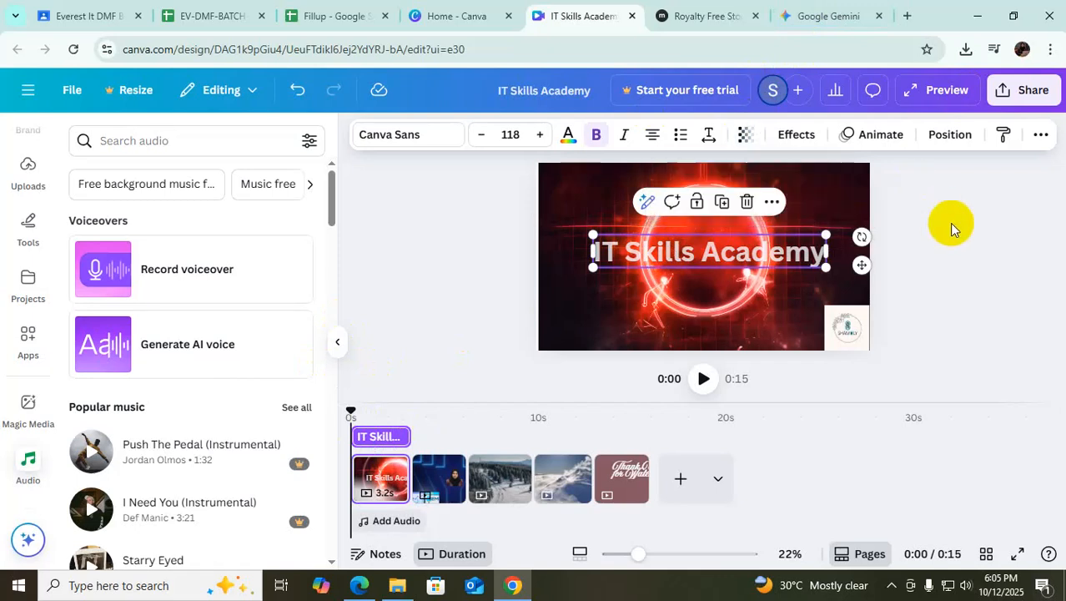
Step: Try the Shadow, Lift, Neon, Glitch and Echo text effects on the title
{"action": "left_click", "coordinate": [796, 137]}
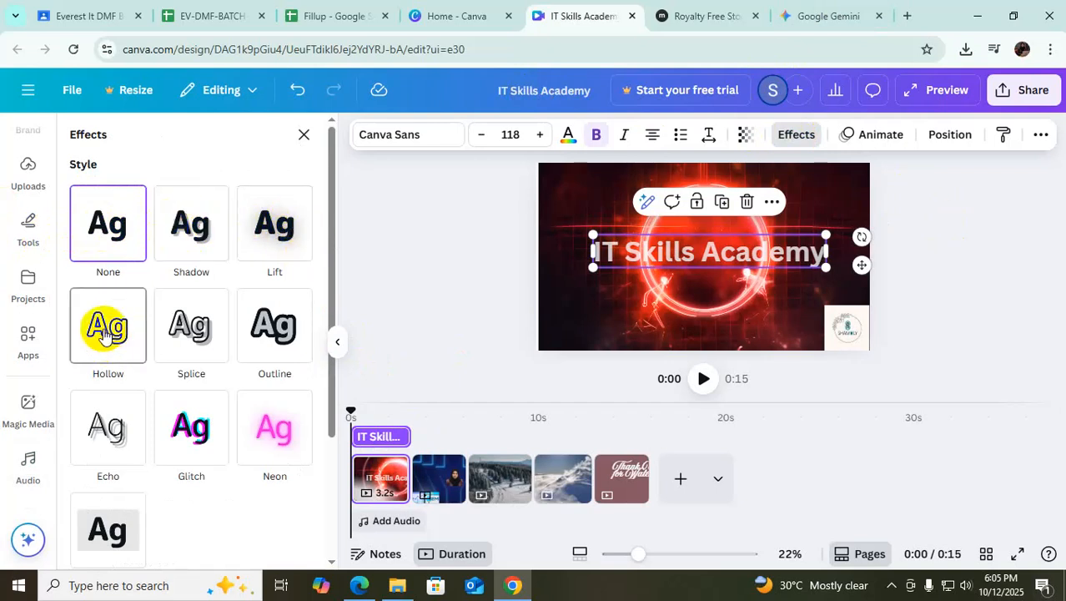
{"action": "left_click_drag", "start_coordinate": [328, 233], "coordinate": [316, 290]}
{"action": "scroll", "coordinate": [167, 280], "scroll_direction": "up", "scroll_amount": 2}
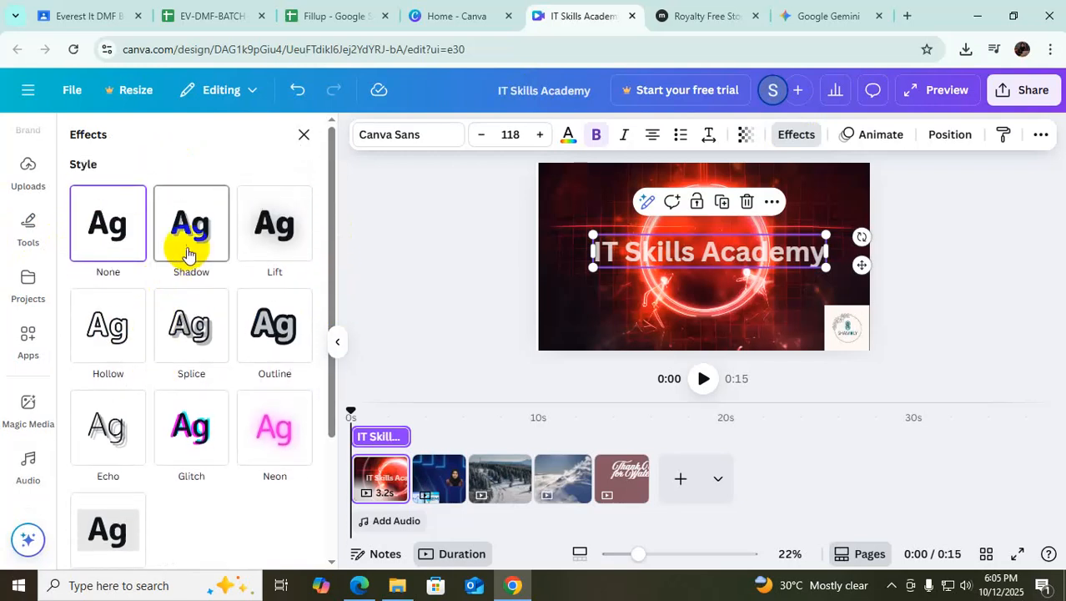
{"action": "left_click", "coordinate": [189, 227]}
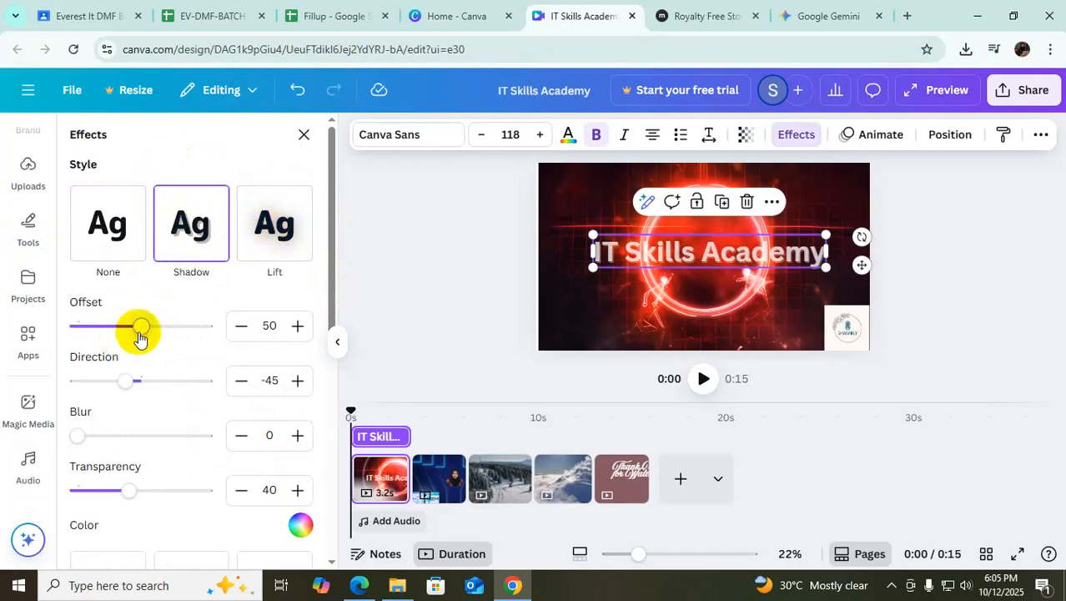
{"action": "left_click", "coordinate": [275, 222]}
{"action": "scroll", "coordinate": [218, 403], "scroll_direction": "down", "scroll_amount": 2}
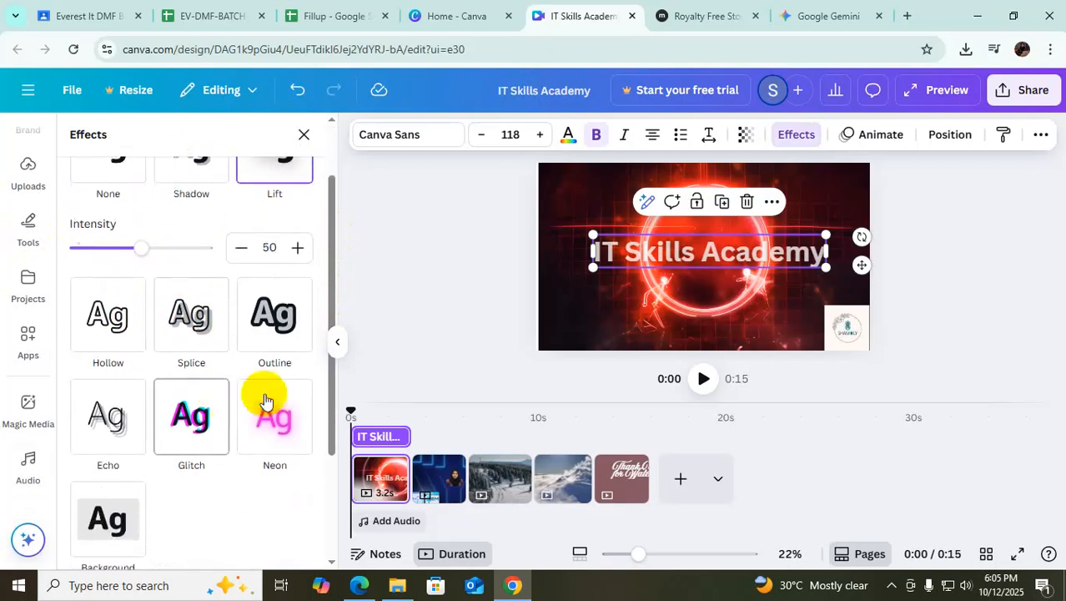
{"action": "left_click", "coordinate": [274, 421]}
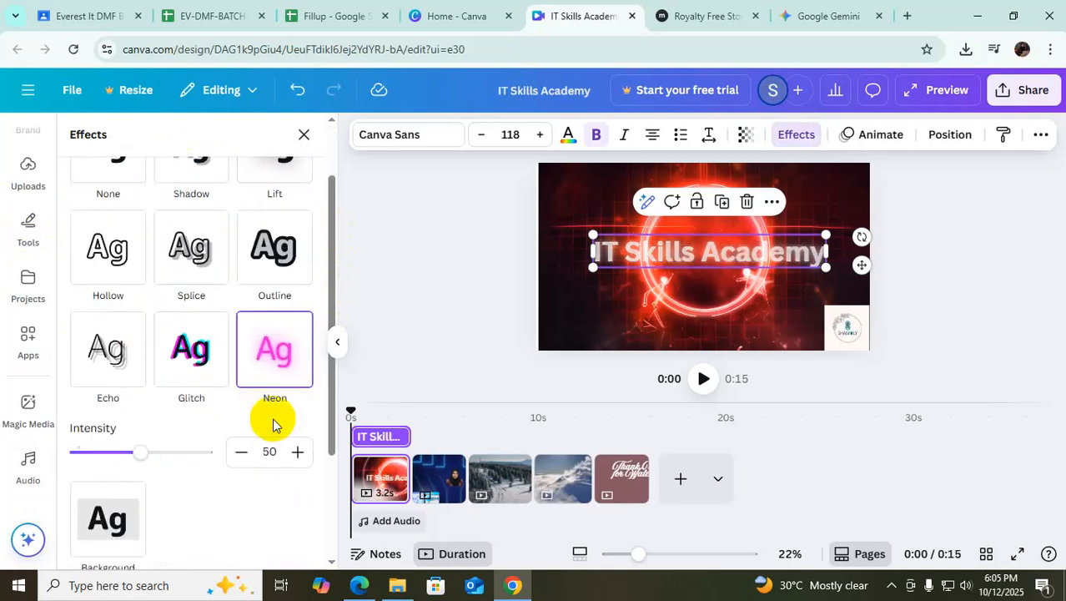
{"action": "left_click", "coordinate": [187, 346]}
{"action": "left_click", "coordinate": [104, 361]}
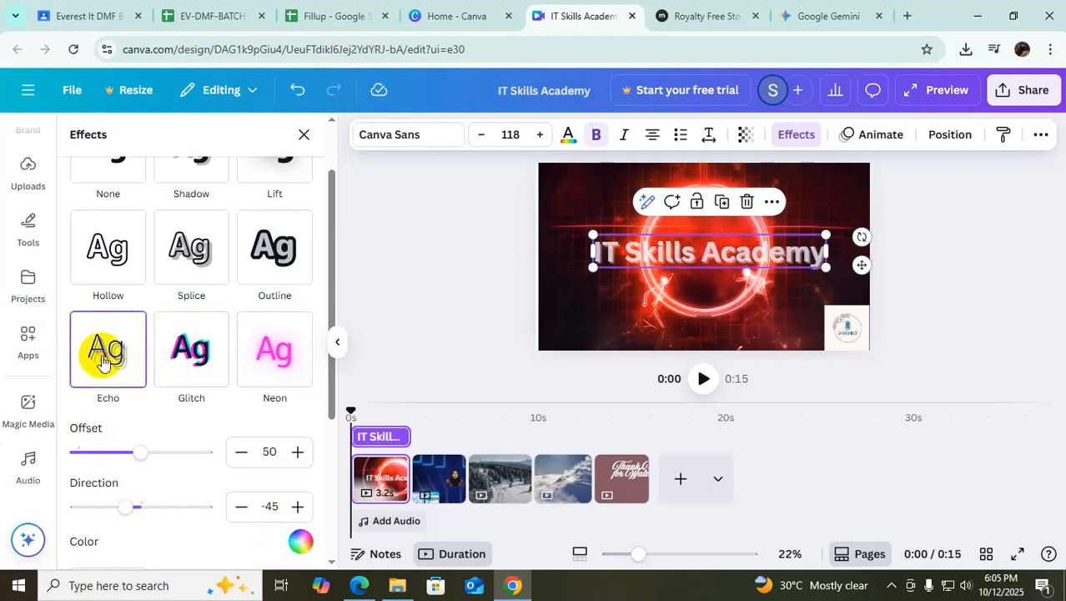
Step: Apply the Hollow effect to the title, and set its shape back to None after trying Curve
{"action": "left_click", "coordinate": [113, 248]}
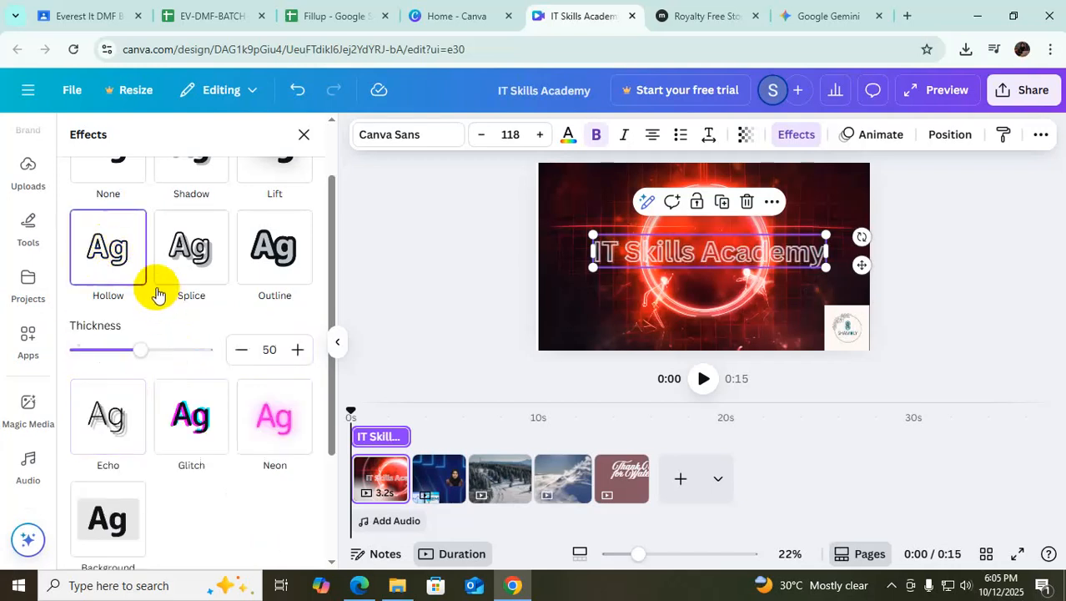
{"action": "scroll", "coordinate": [156, 292], "scroll_direction": "down", "scroll_amount": 2}
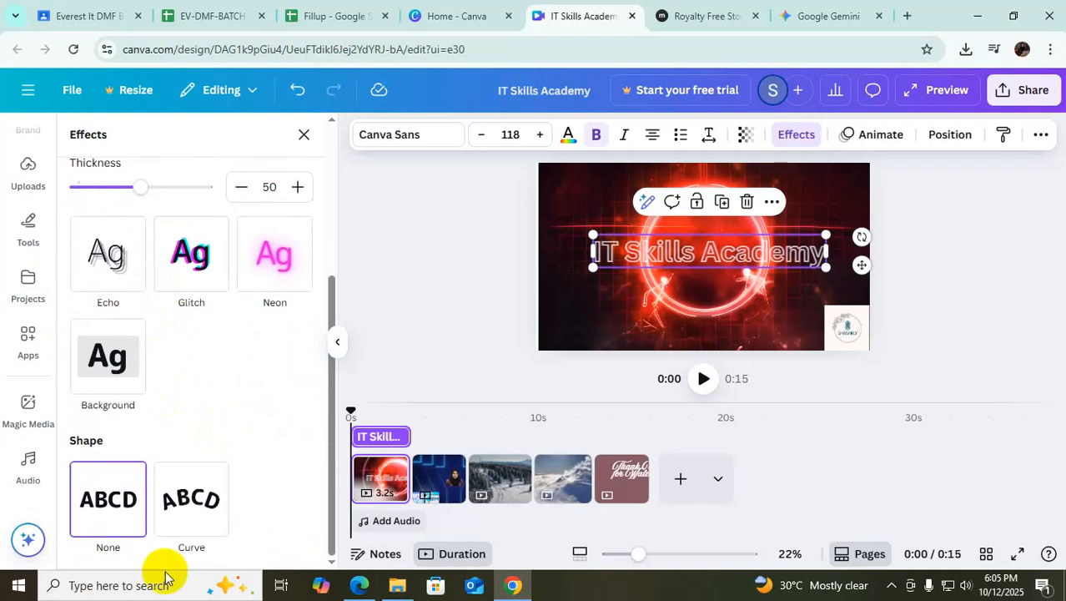
{"action": "left_click", "coordinate": [190, 508]}
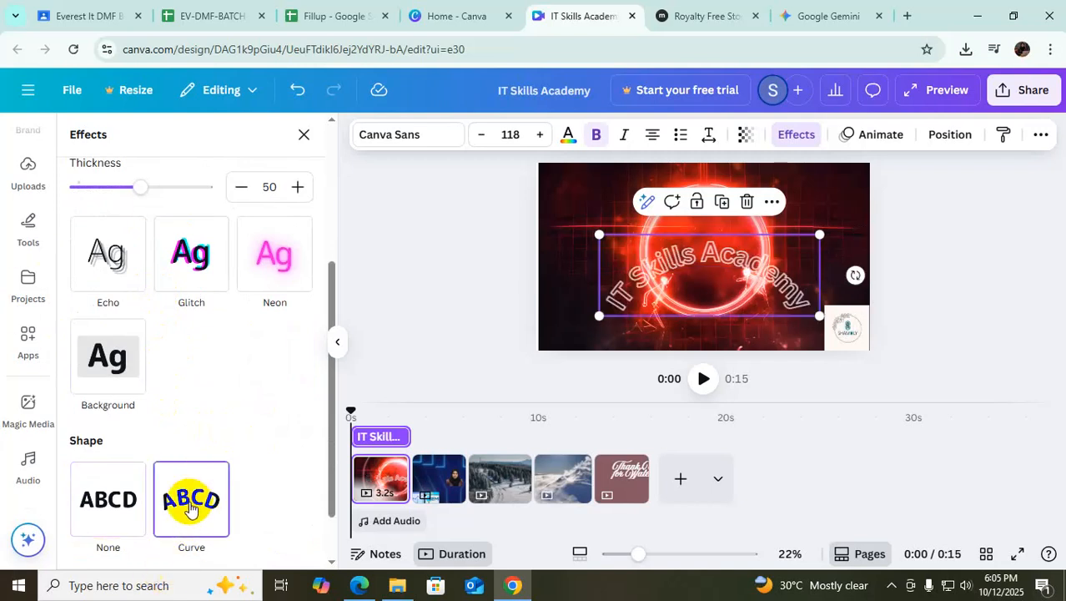
{"action": "left_click", "coordinate": [107, 497]}
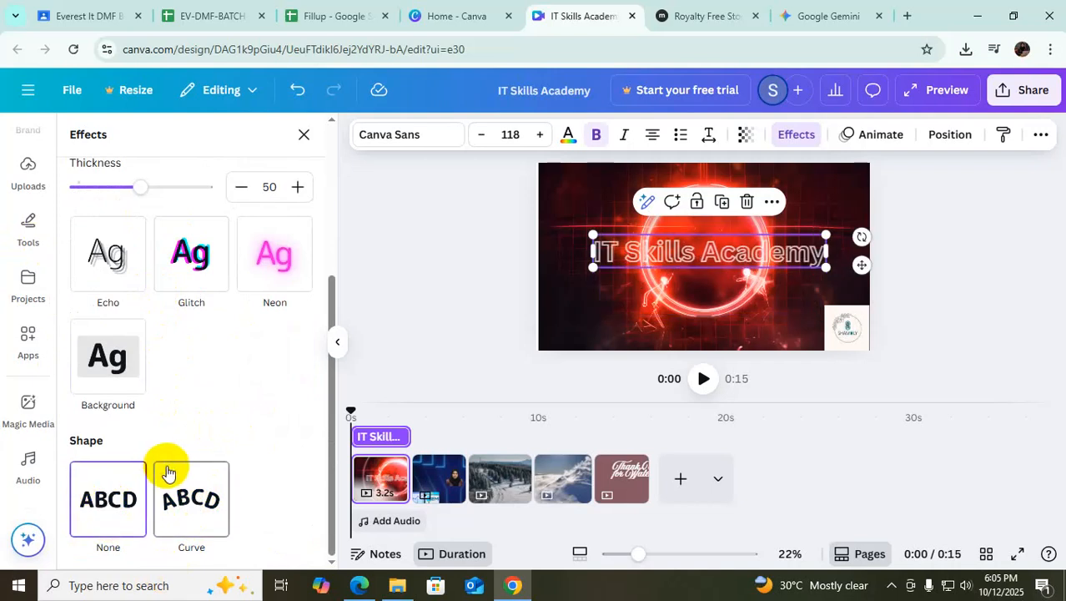
{"action": "scroll", "coordinate": [220, 367], "scroll_direction": "up", "scroll_amount": 5}
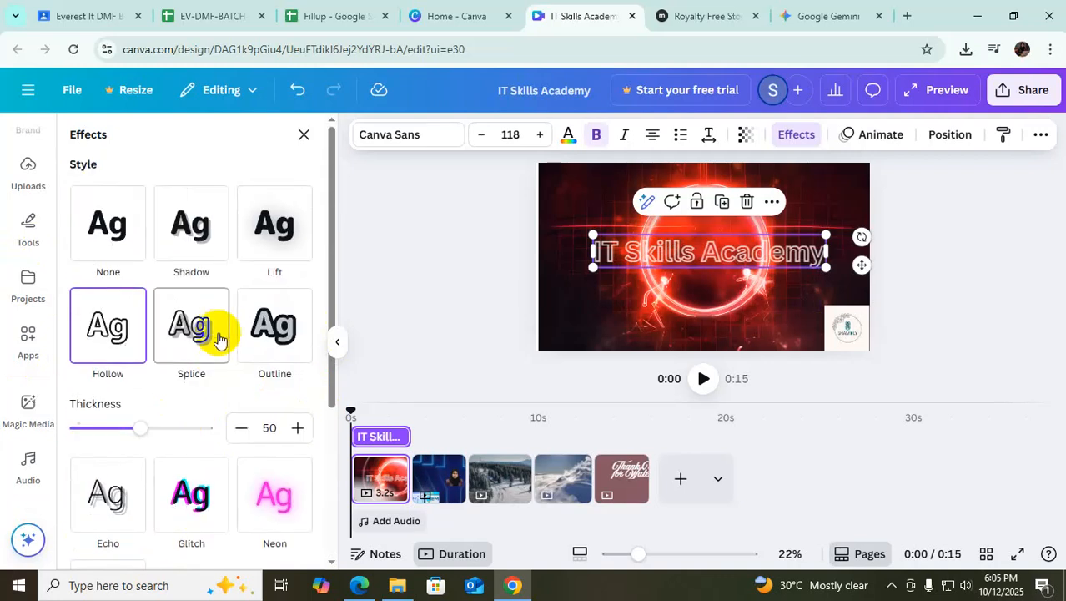
{"action": "left_click", "coordinate": [304, 134]}
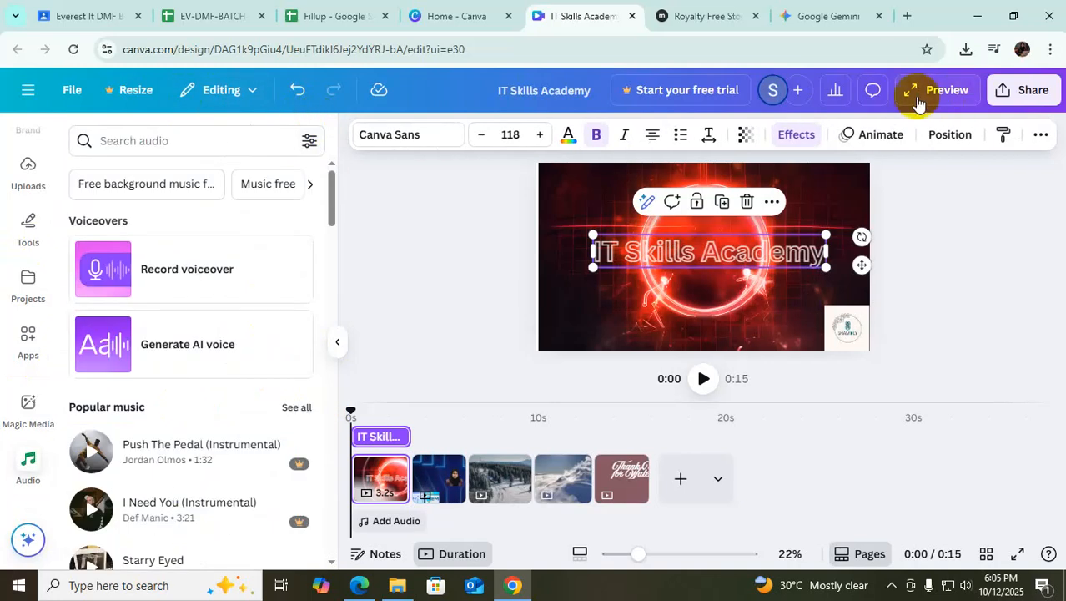
Step: Preview the Burst, Skate, Roll and Bounce text animations on the title
{"action": "left_click", "coordinate": [884, 136]}
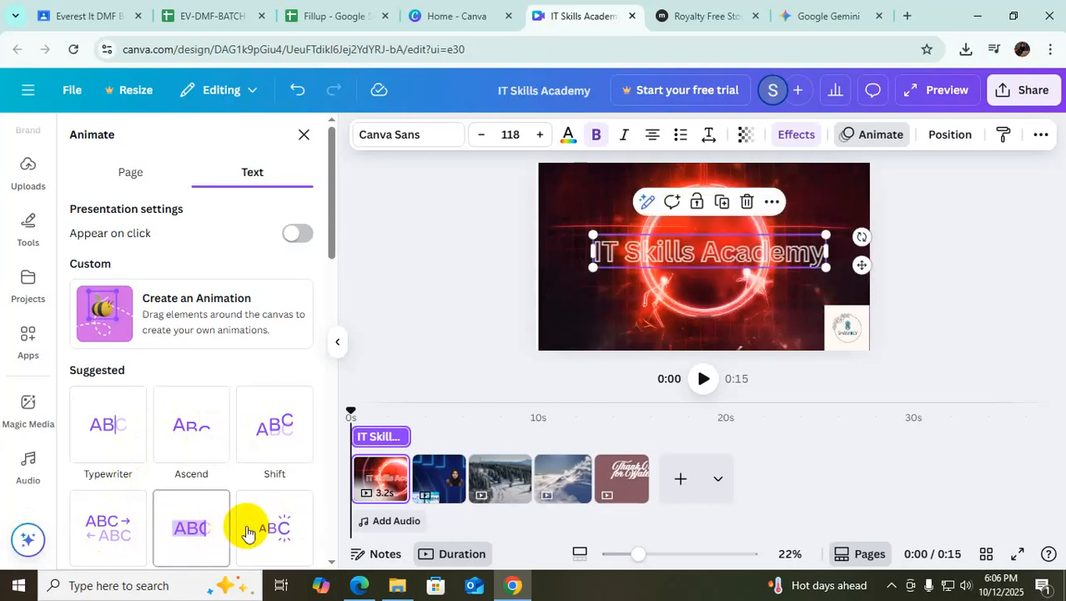
{"action": "left_click", "coordinate": [274, 527]}
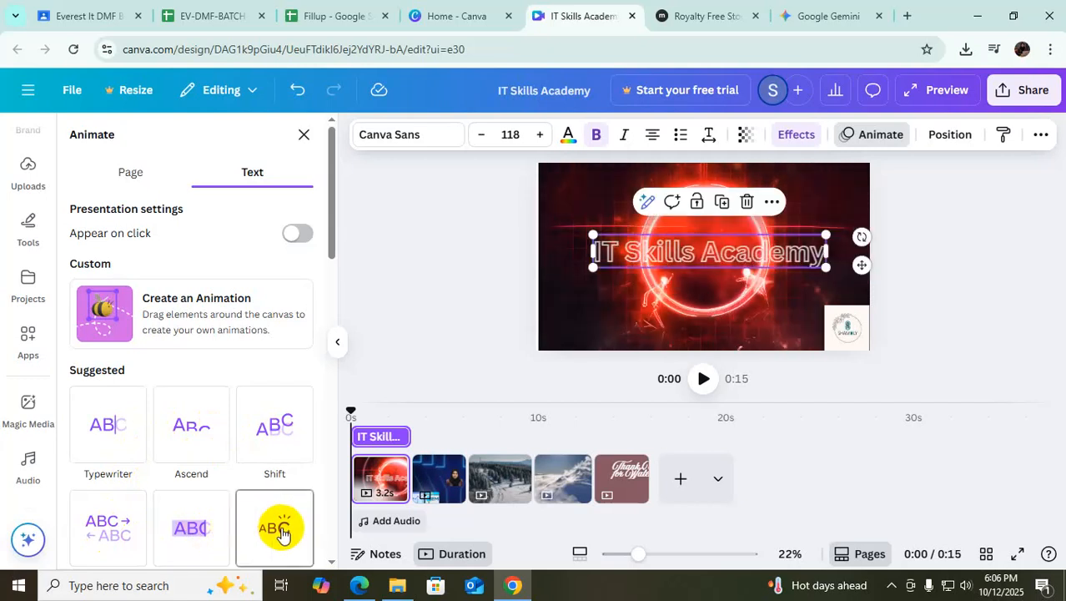
{"action": "scroll", "coordinate": [282, 534], "scroll_direction": "down", "scroll_amount": 2}
{"action": "left_click", "coordinate": [280, 497]}
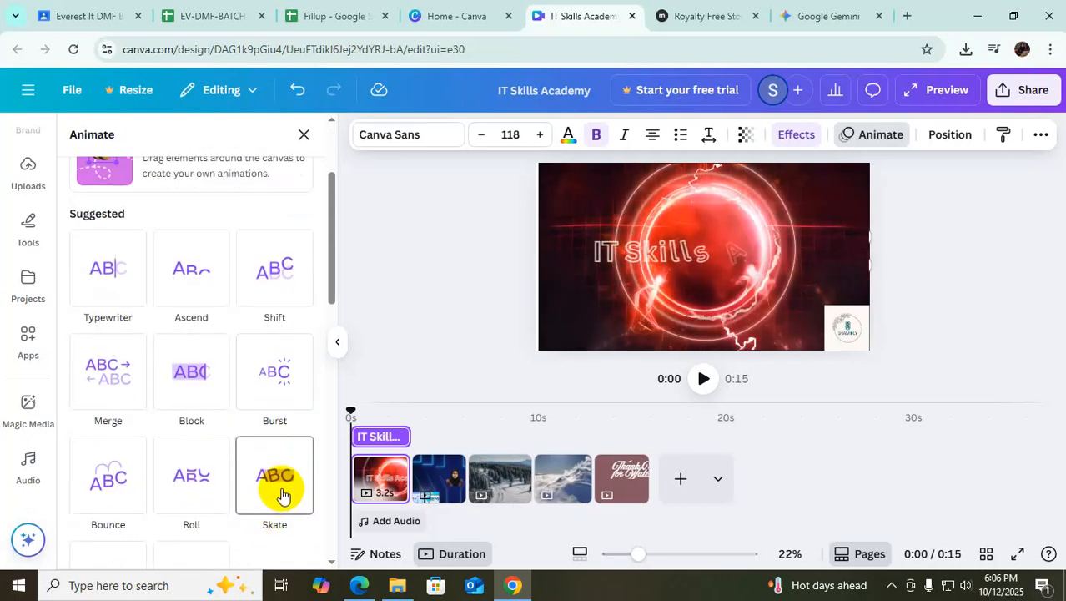
{"action": "left_click", "coordinate": [199, 490]}
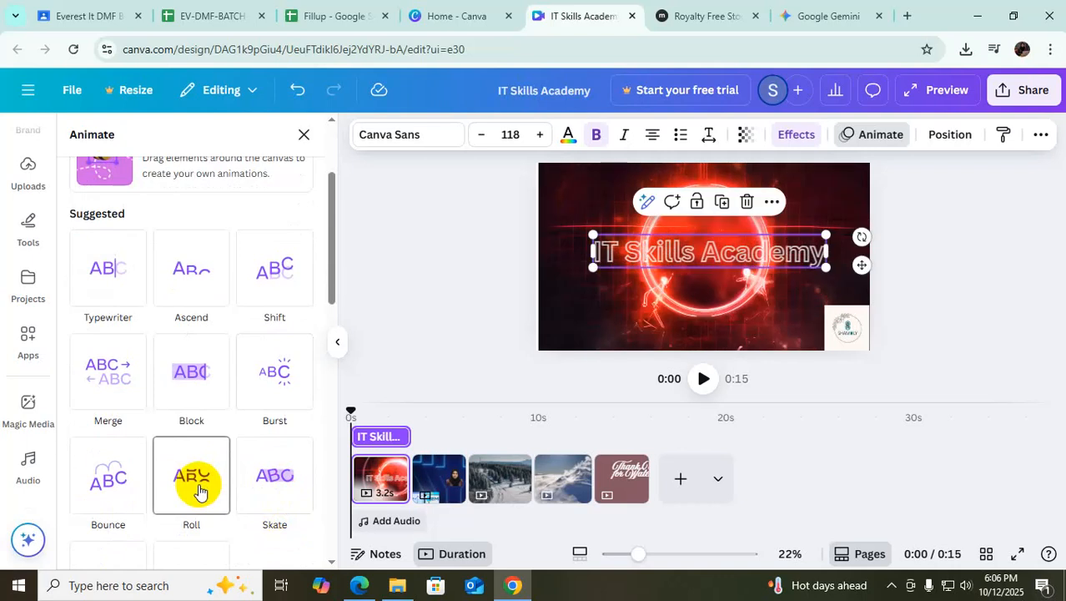
{"action": "left_click", "coordinate": [107, 483]}
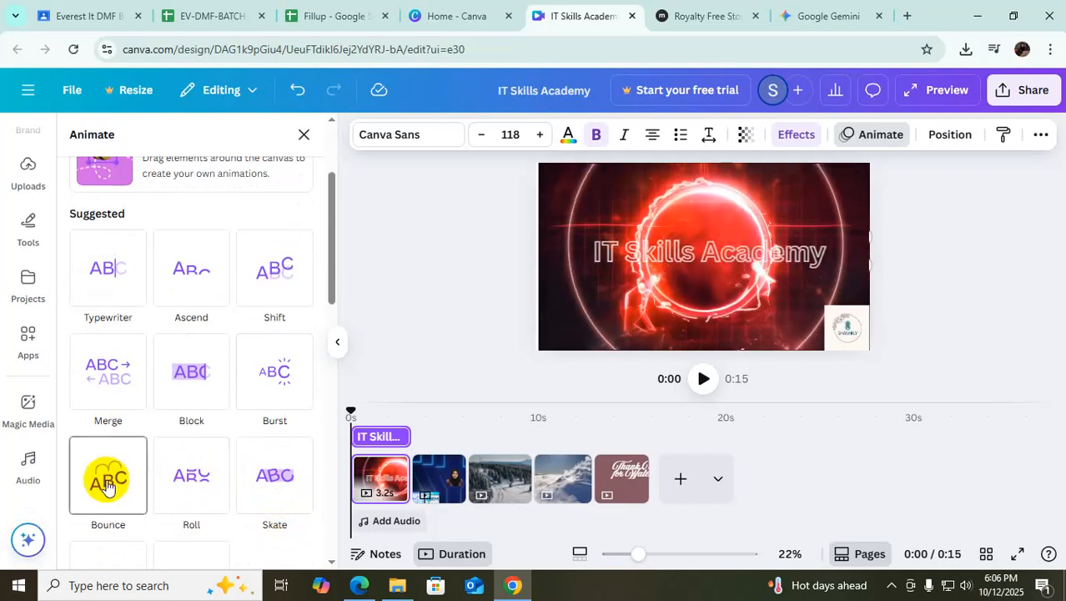
Step: Compare the Spread and Clarify text animations and apply Spread to the title
{"action": "scroll", "coordinate": [107, 480], "scroll_direction": "down", "scroll_amount": 2}
{"action": "left_click", "coordinate": [110, 464]}
{"action": "left_click", "coordinate": [187, 457]}
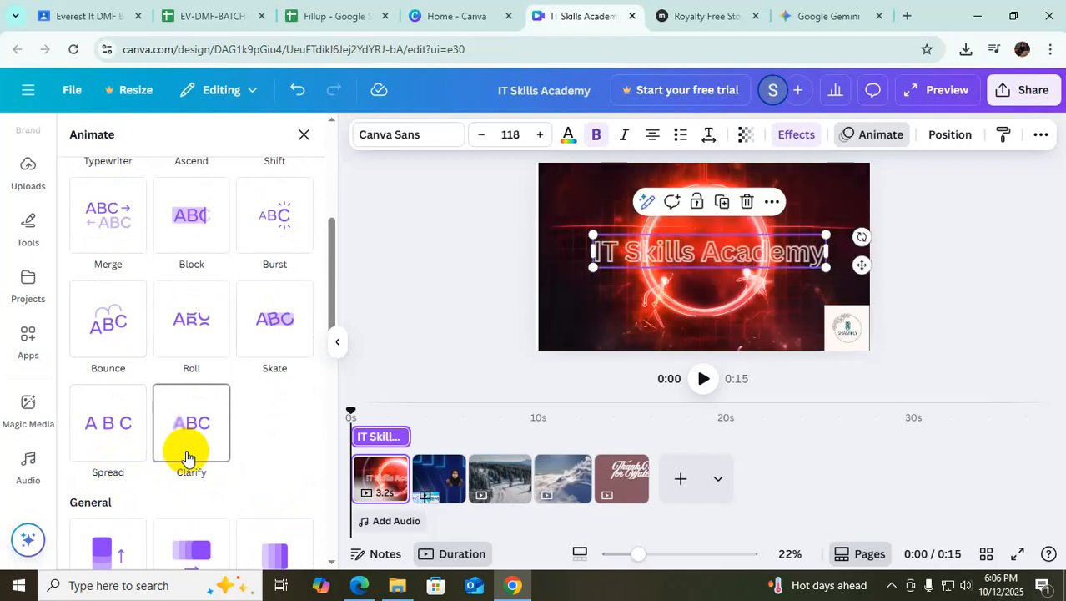
{"action": "left_click", "coordinate": [101, 447]}
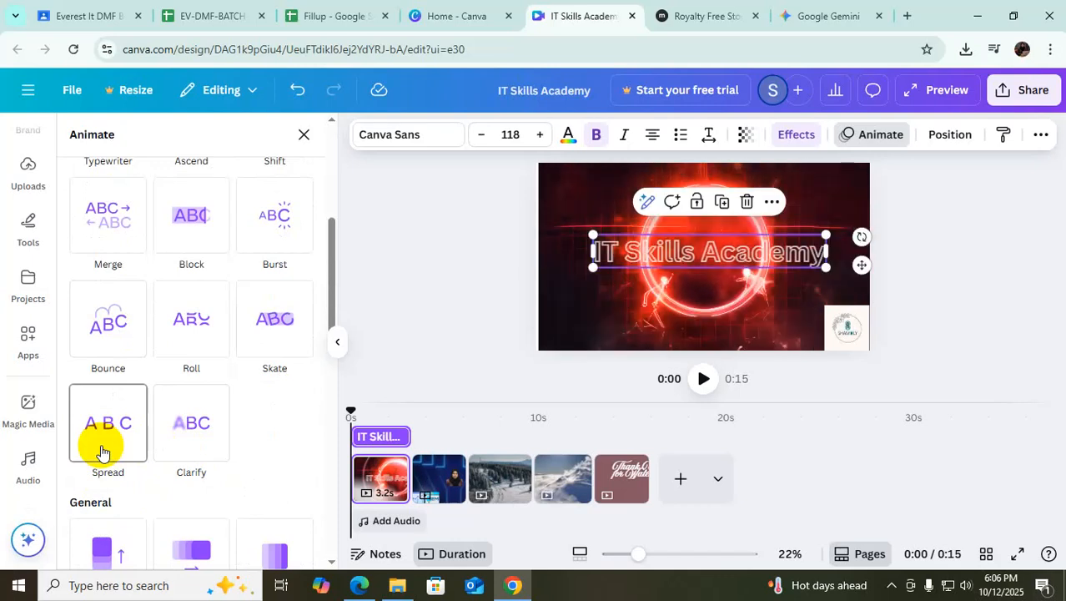
{"action": "left_click", "coordinate": [101, 451]}
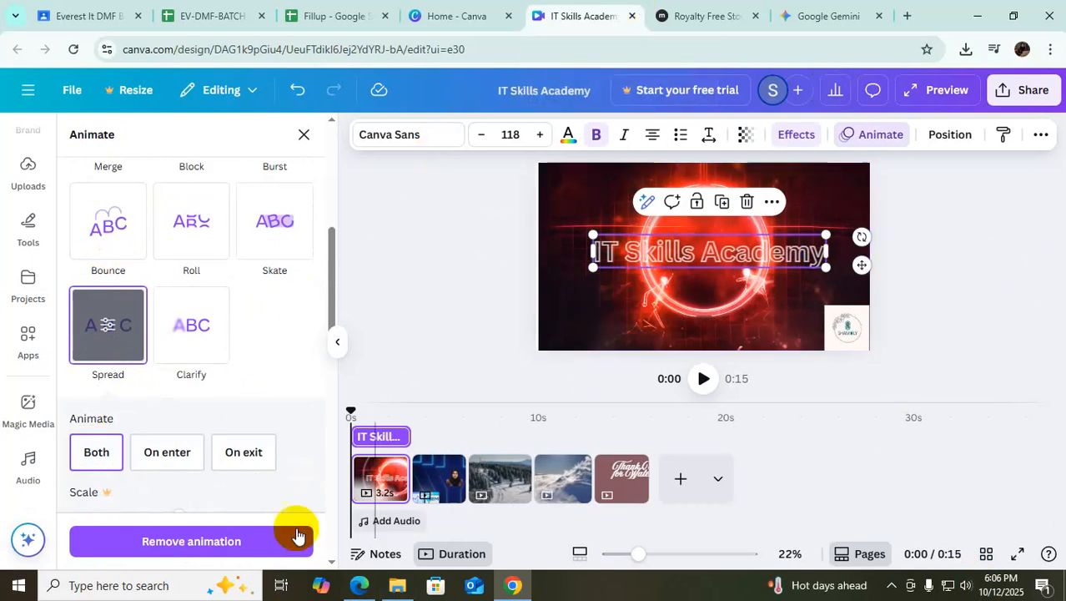
Step: Apply the Sketch animation to the analytics chart graphic in the corner of the second page
{"action": "left_click", "coordinate": [435, 481]}
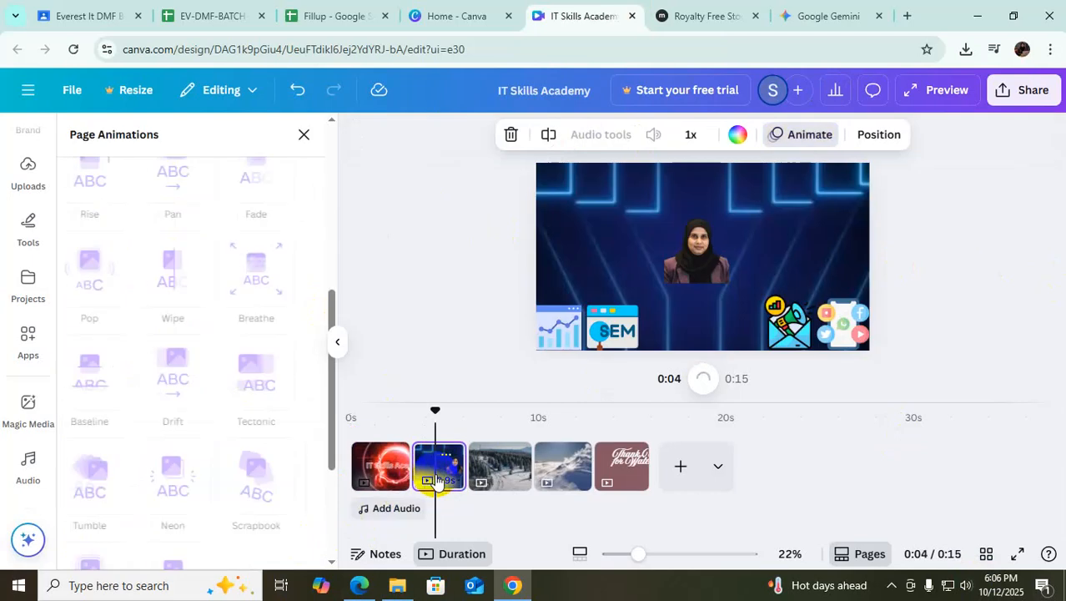
{"action": "left_click", "coordinate": [559, 334]}
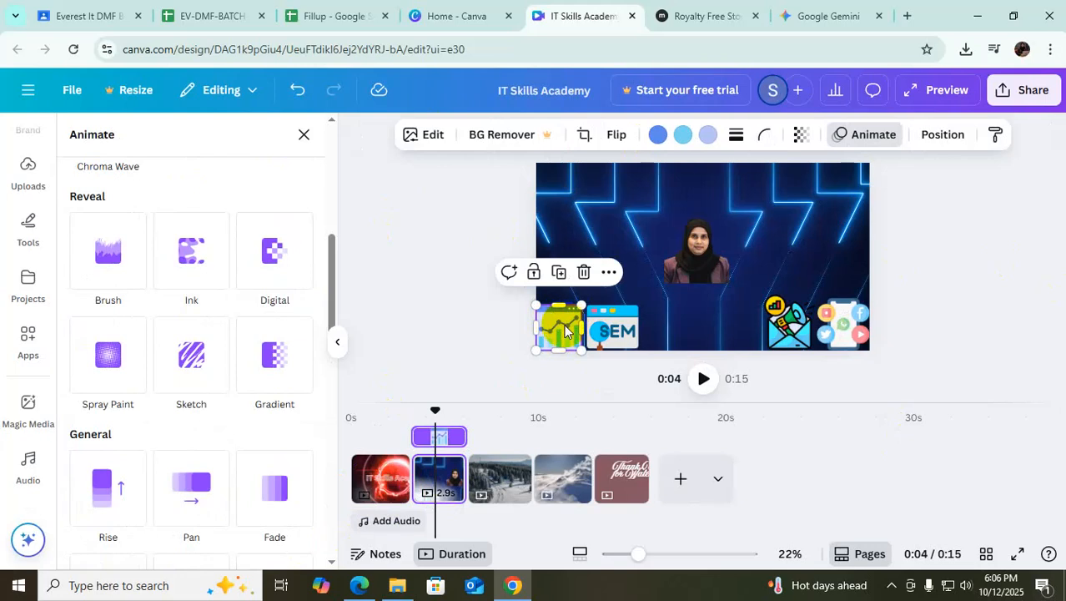
{"action": "left_click", "coordinate": [188, 361]}
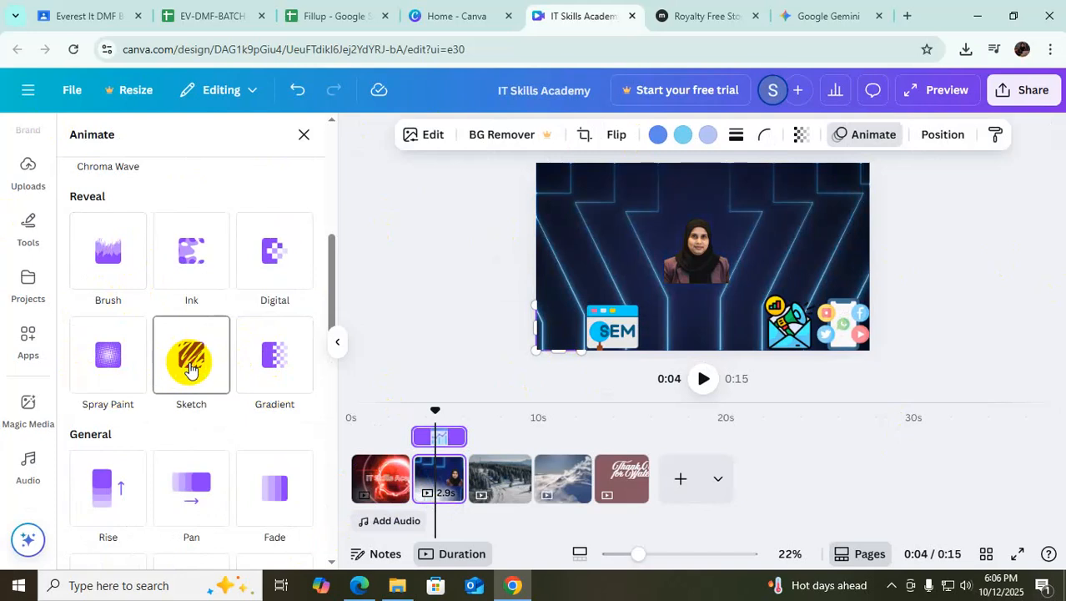
{"action": "left_click", "coordinate": [190, 367]}
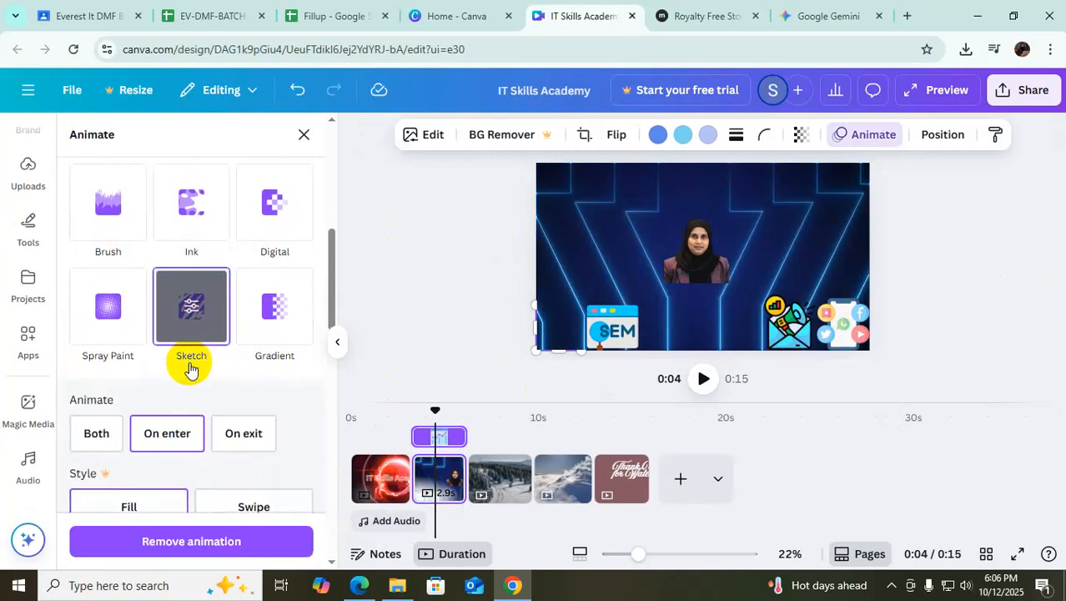
Step: Try the Spray Paint animation on the analytics chart graphic, and set its animation to Pan
{"action": "left_click", "coordinate": [112, 319]}
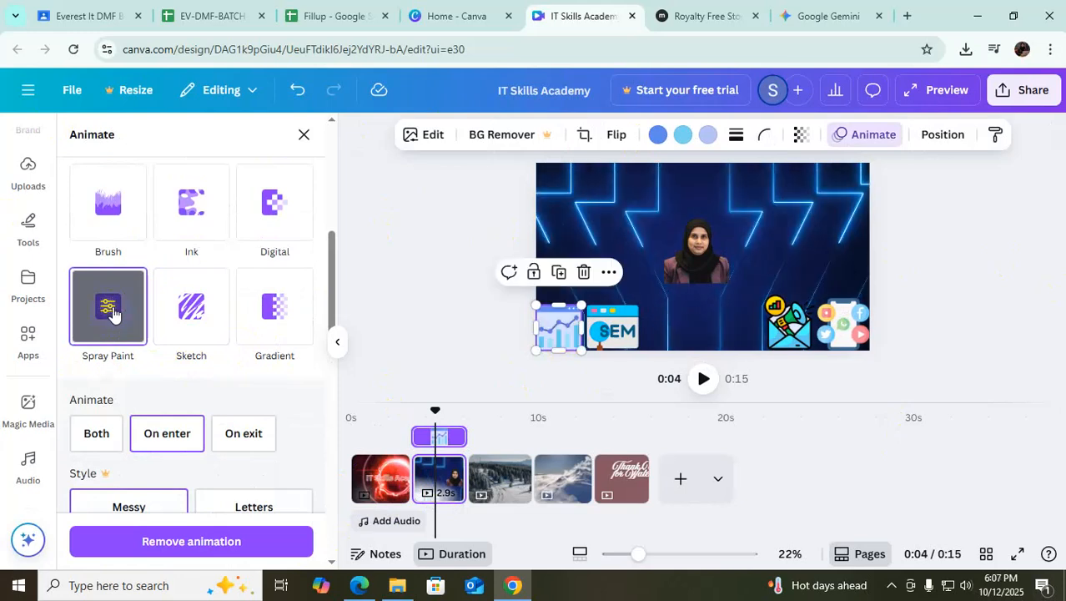
{"action": "scroll", "coordinate": [105, 308], "scroll_direction": "down", "scroll_amount": 2}
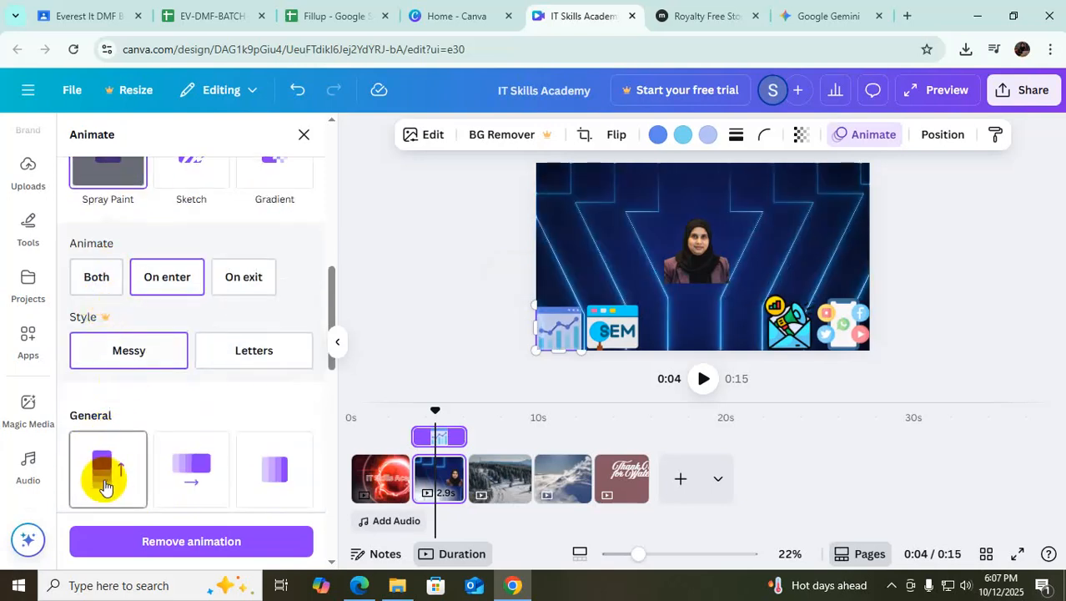
{"action": "left_click", "coordinate": [205, 481]}
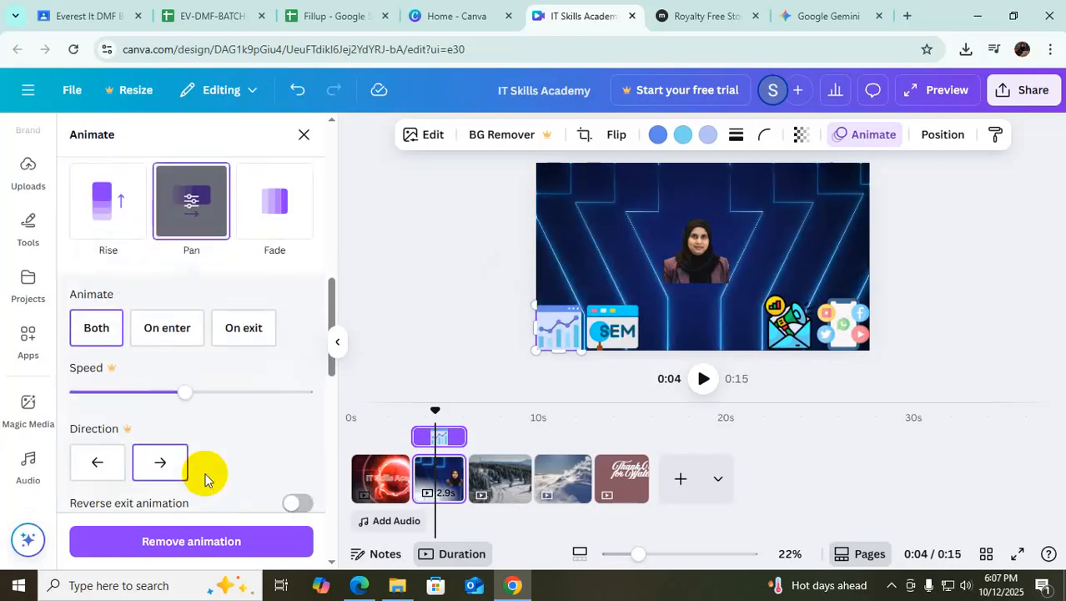
Step: Apply the Rise animation to the SEM graphic and to the envelope-and-megaphone graphic on the second page
{"action": "left_click", "coordinate": [622, 329]}
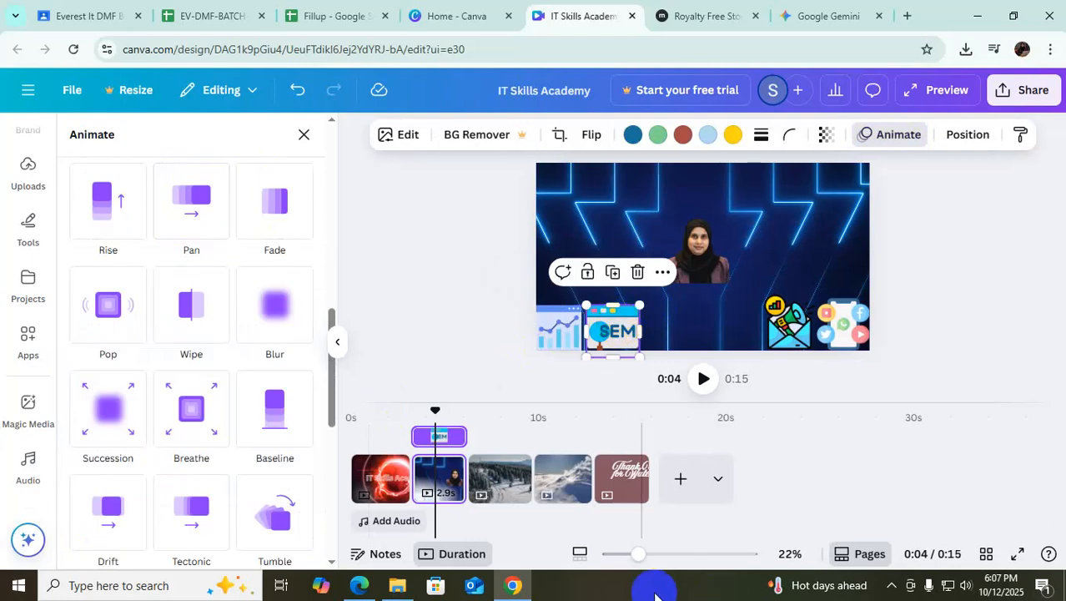
{"action": "left_click", "coordinate": [111, 221]}
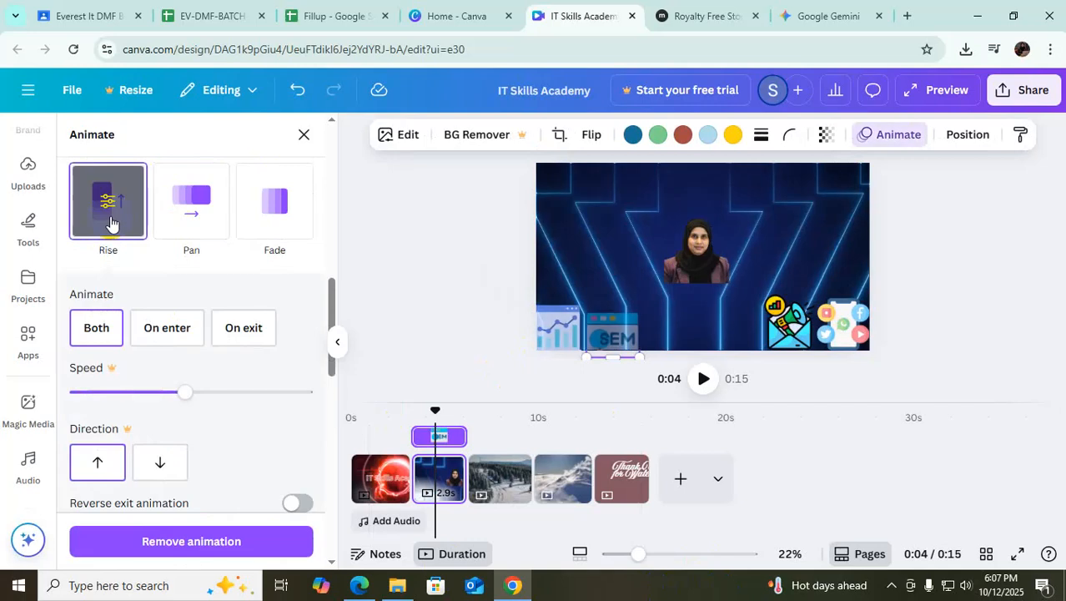
{"action": "left_click", "coordinate": [787, 332]}
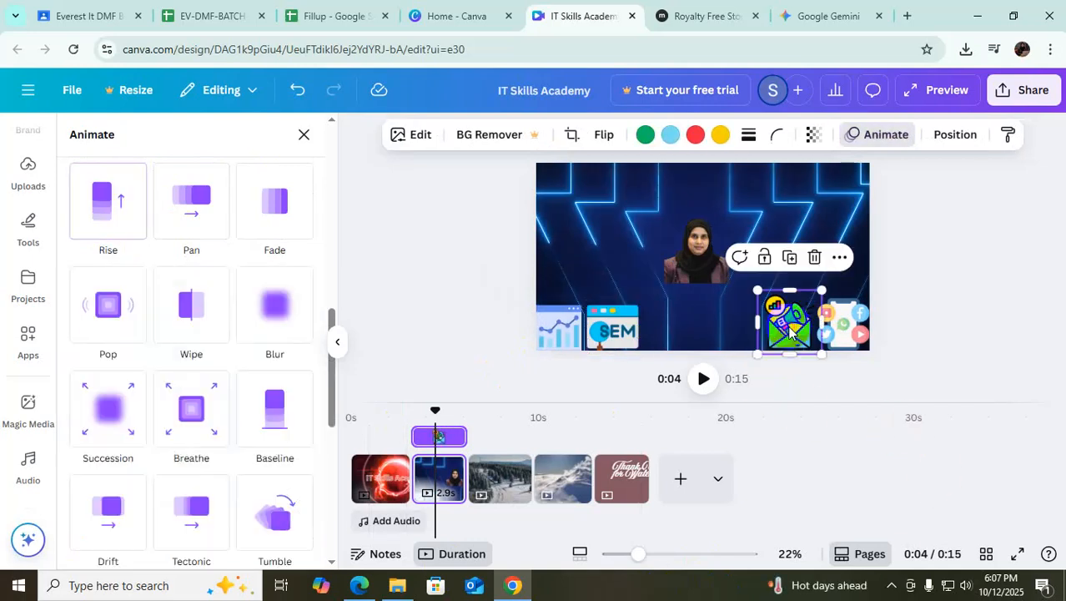
{"action": "left_click", "coordinate": [106, 210]}
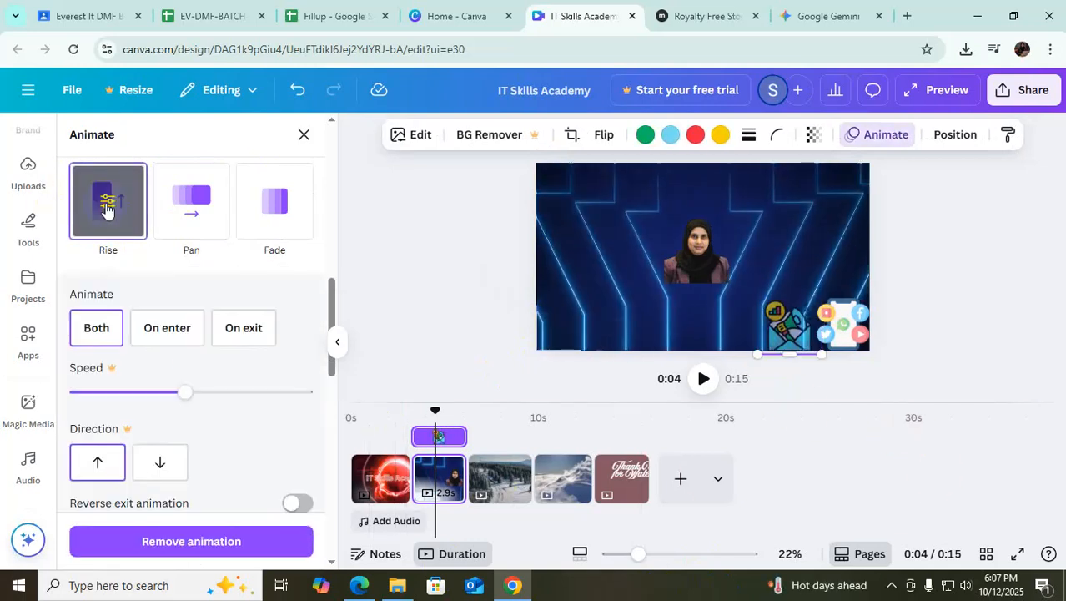
Step: Look through the animations for the social media phone graphic and apply Pan to it
{"action": "left_click", "coordinate": [844, 329]}
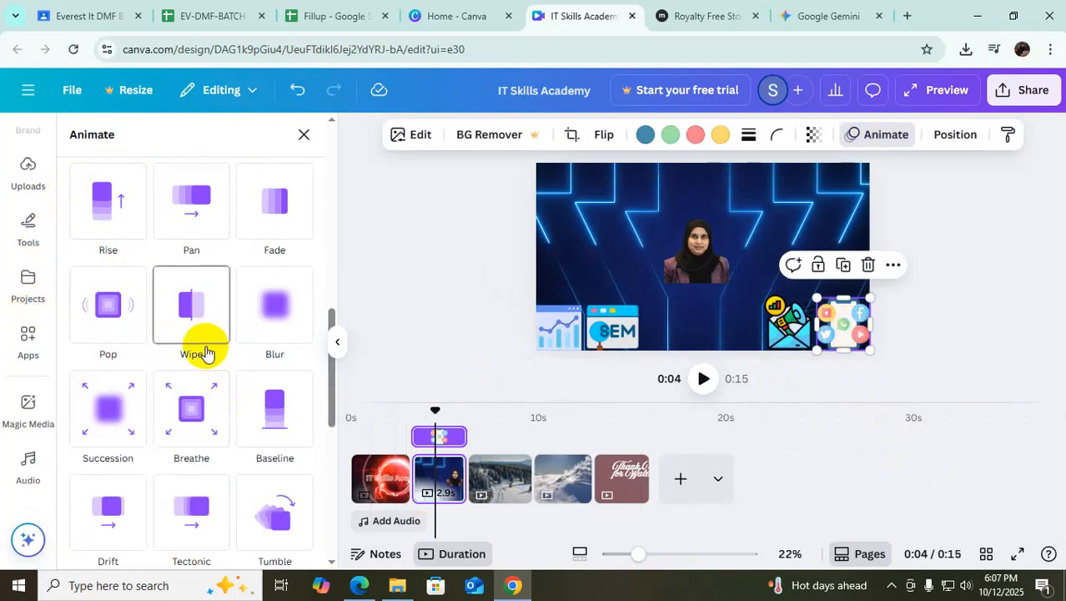
{"action": "scroll", "coordinate": [211, 361], "scroll_direction": "down", "scroll_amount": 2}
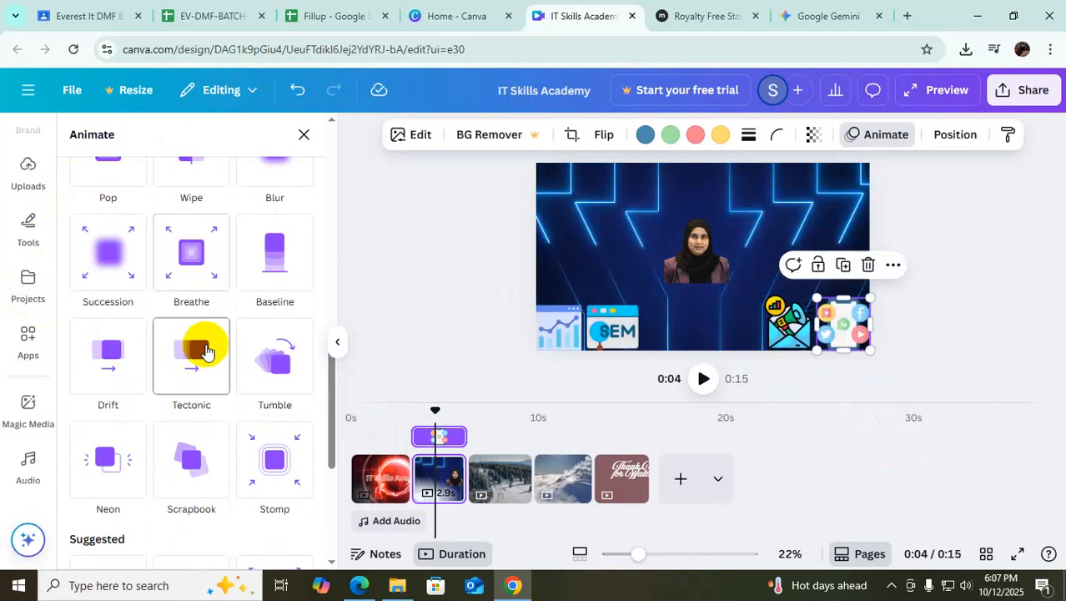
{"action": "scroll", "coordinate": [225, 413], "scroll_direction": "down", "scroll_amount": 2}
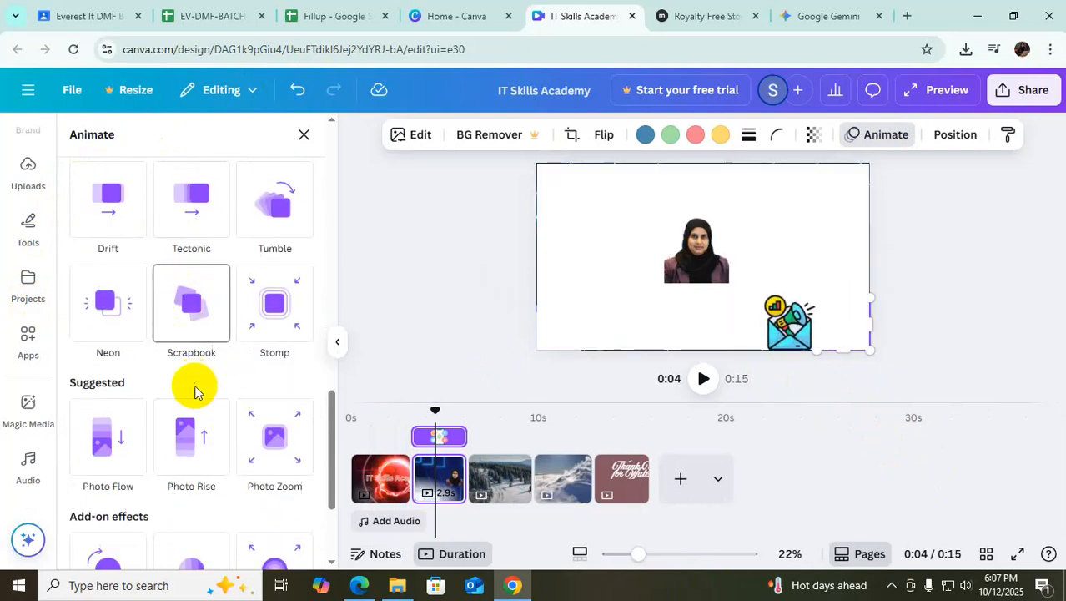
{"action": "scroll", "coordinate": [186, 341], "scroll_direction": "down", "scroll_amount": 2}
{"action": "scroll", "coordinate": [195, 450], "scroll_direction": "up", "scroll_amount": 7}
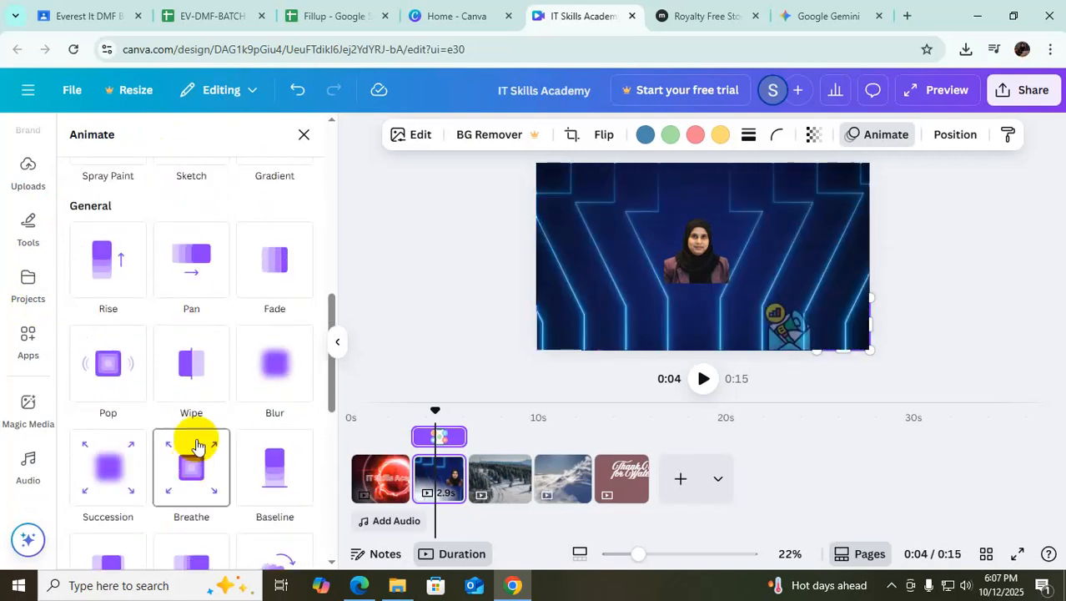
{"action": "scroll", "coordinate": [194, 455], "scroll_direction": "up", "scroll_amount": 2}
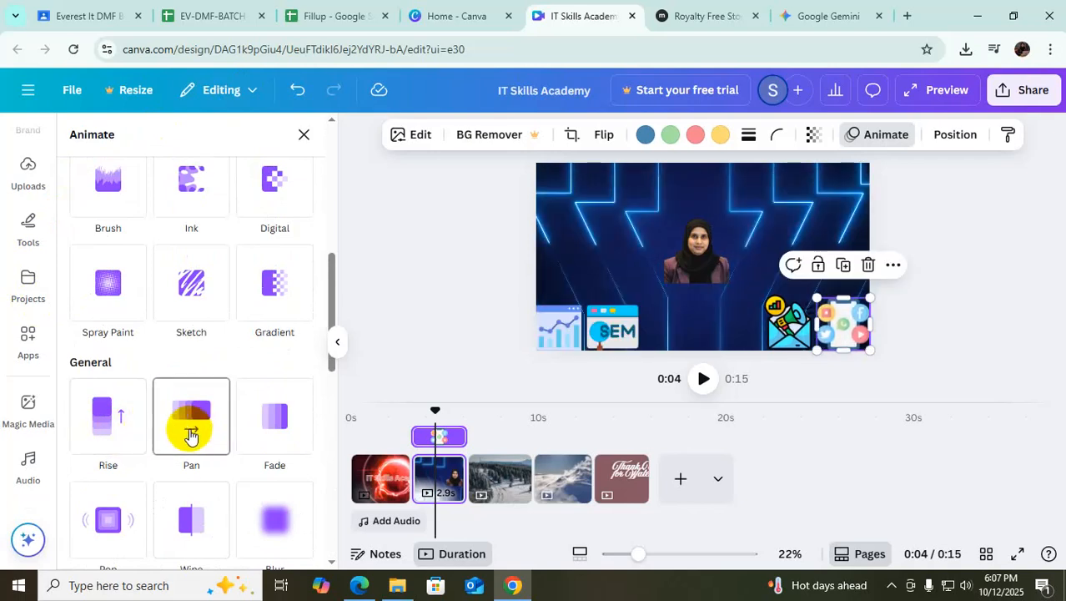
{"action": "left_click", "coordinate": [191, 434]}
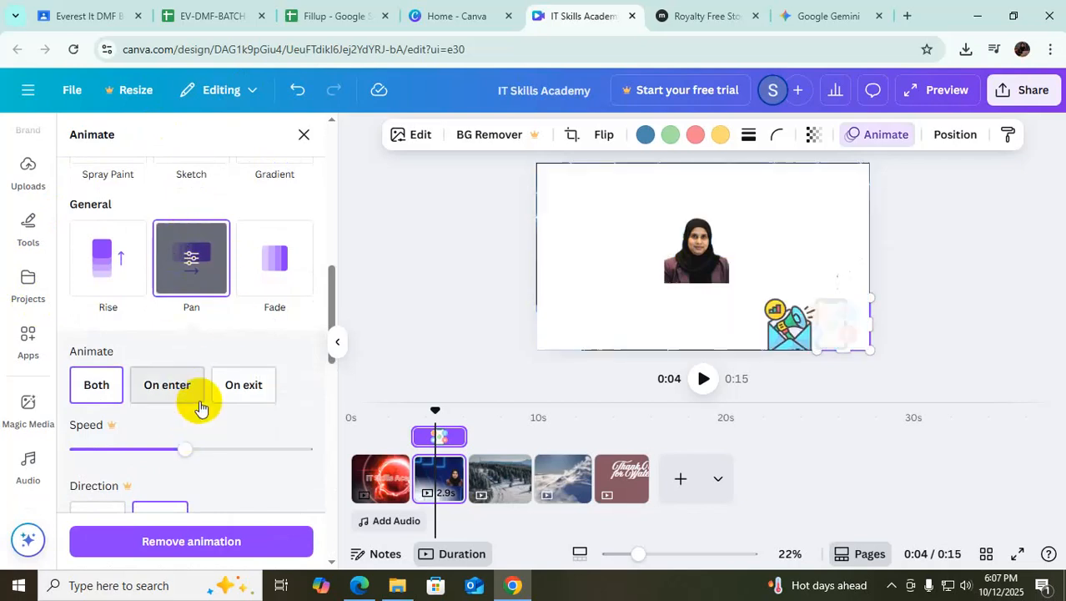
Step: Try to change the Pan direction of the social media phone graphic to leftward
{"action": "scroll", "coordinate": [220, 351], "scroll_direction": "down", "scroll_amount": 2}
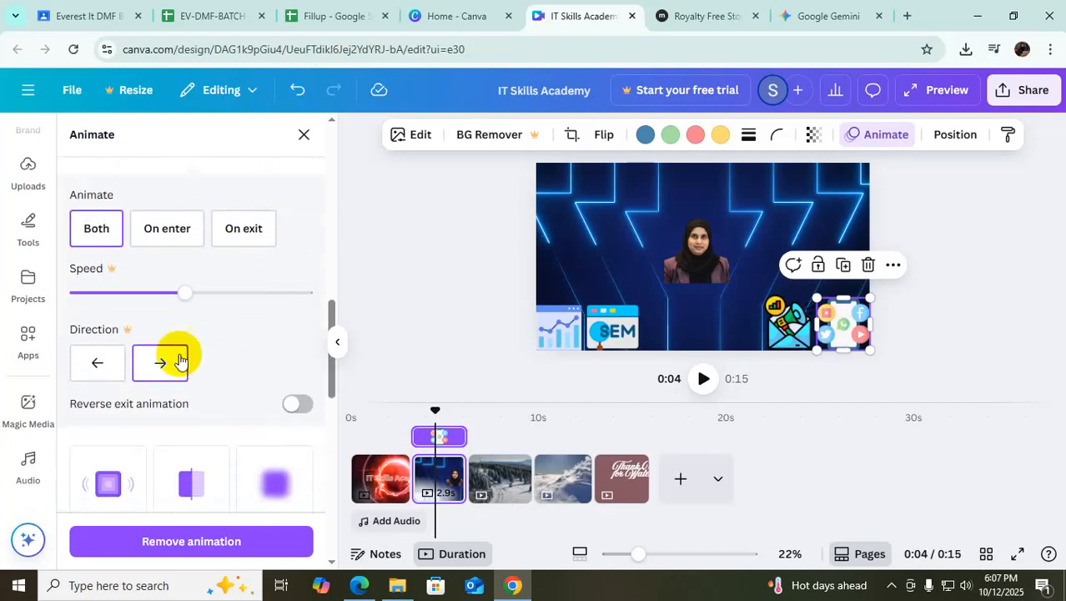
{"action": "left_click", "coordinate": [98, 364]}
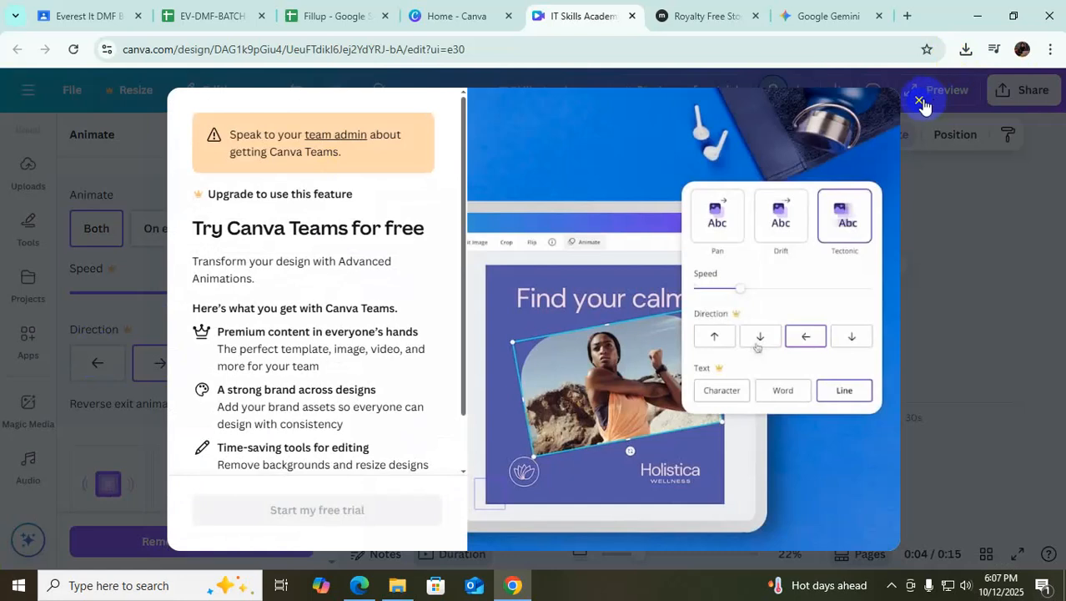
{"action": "left_click", "coordinate": [920, 101]}
{"action": "left_click", "coordinate": [96, 365]}
{"action": "scroll", "coordinate": [289, 319], "scroll_direction": "up", "scroll_amount": 1}
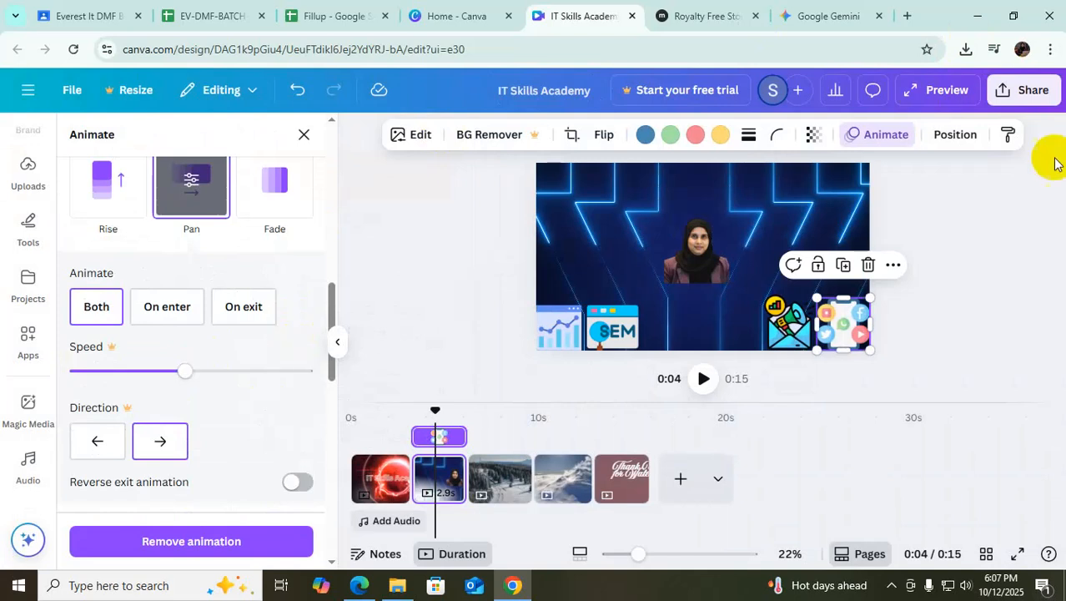
Step: Change the social media phone graphic's animation to Rise
{"action": "scroll", "coordinate": [154, 302], "scroll_direction": "up", "scroll_amount": 2}
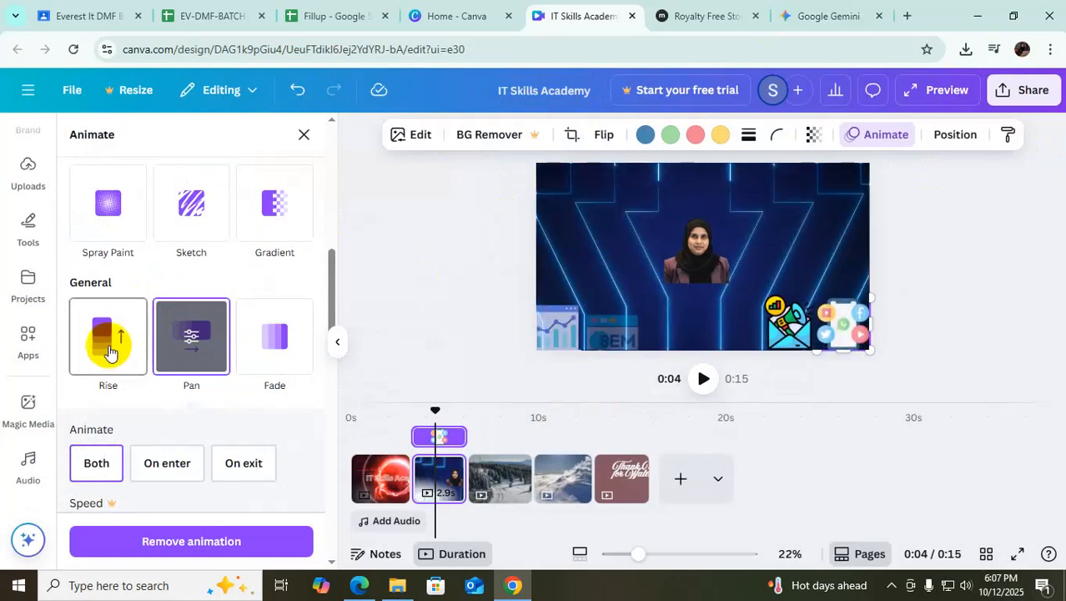
{"action": "left_click", "coordinate": [109, 350]}
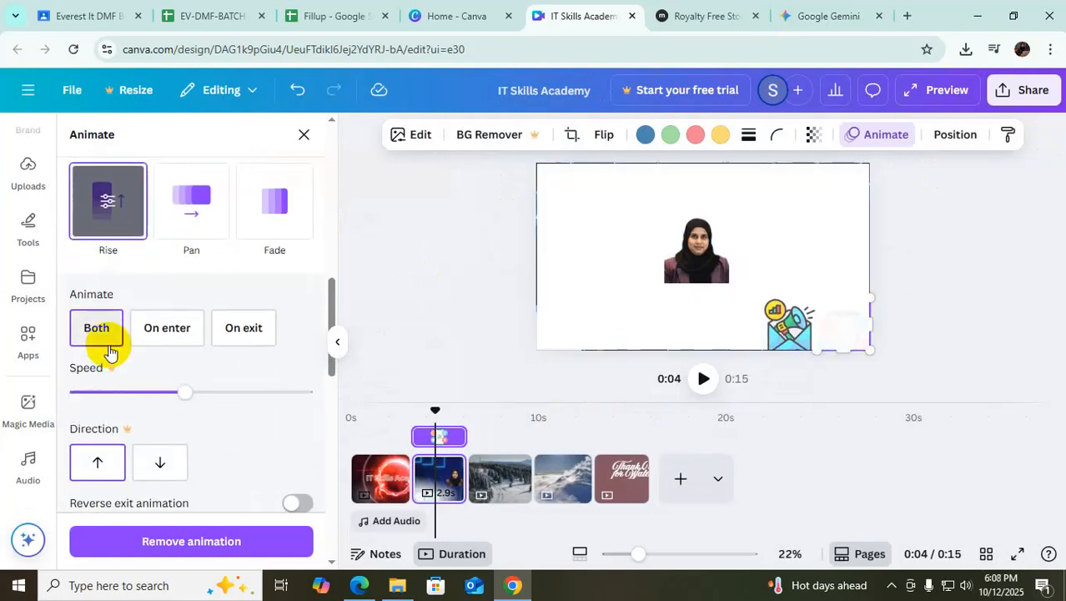
Step: Apply the Flicker add-on effect to the portrait photo in the middle of the second page
{"action": "left_click", "coordinate": [694, 272]}
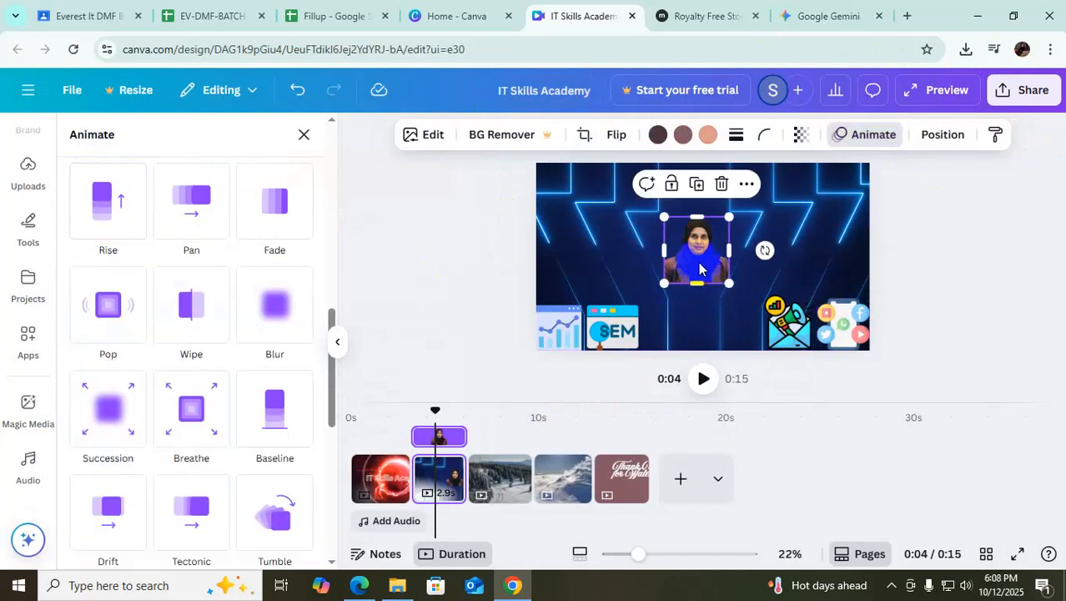
{"action": "scroll", "coordinate": [198, 399], "scroll_direction": "down", "scroll_amount": 5}
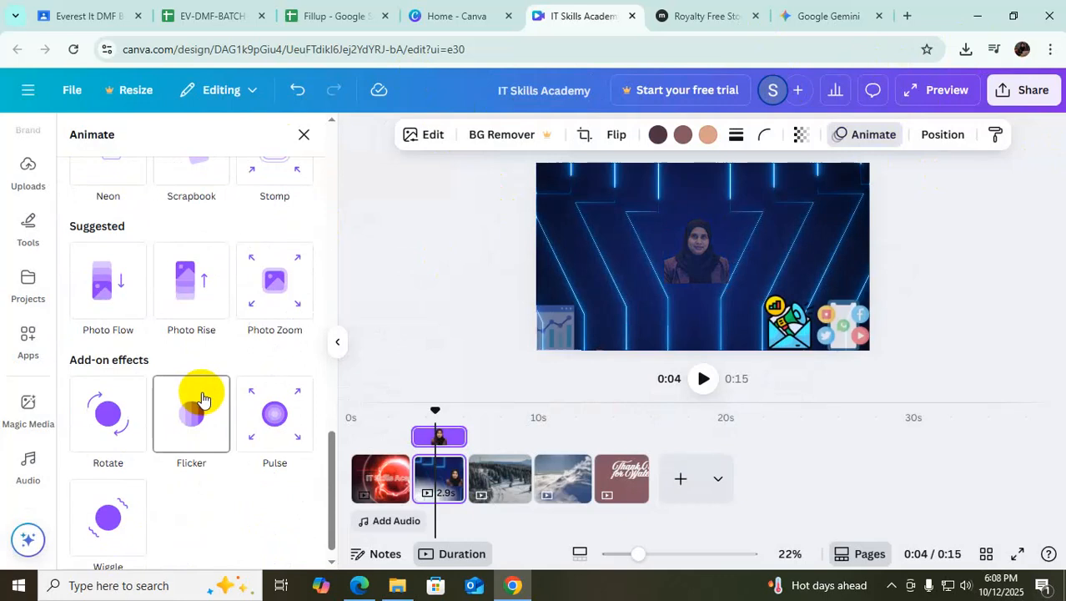
{"action": "scroll", "coordinate": [203, 399], "scroll_direction": "down", "scroll_amount": 1}
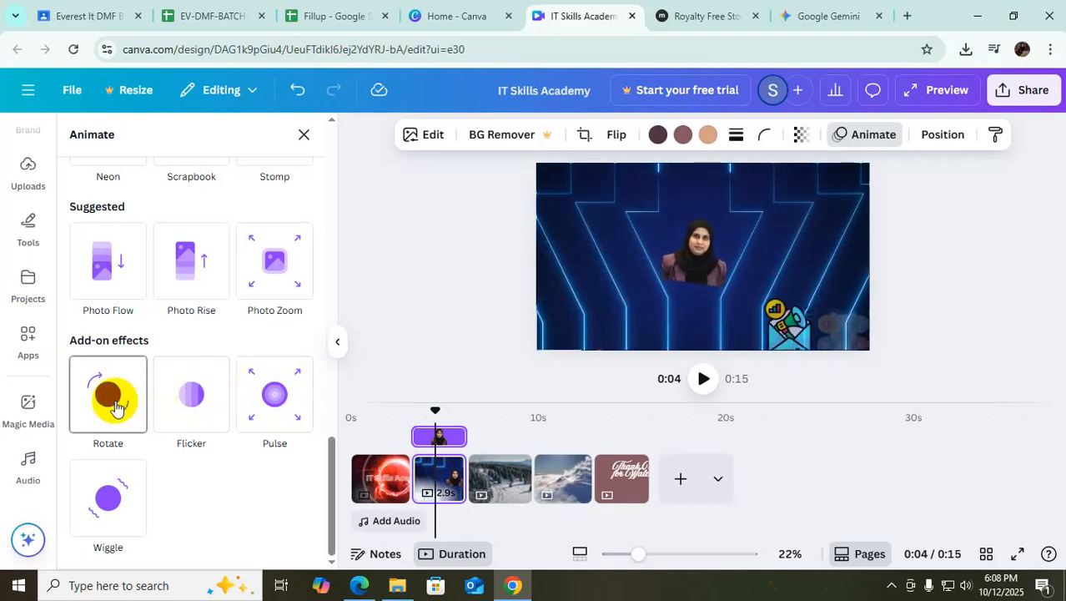
{"action": "left_click", "coordinate": [194, 406]}
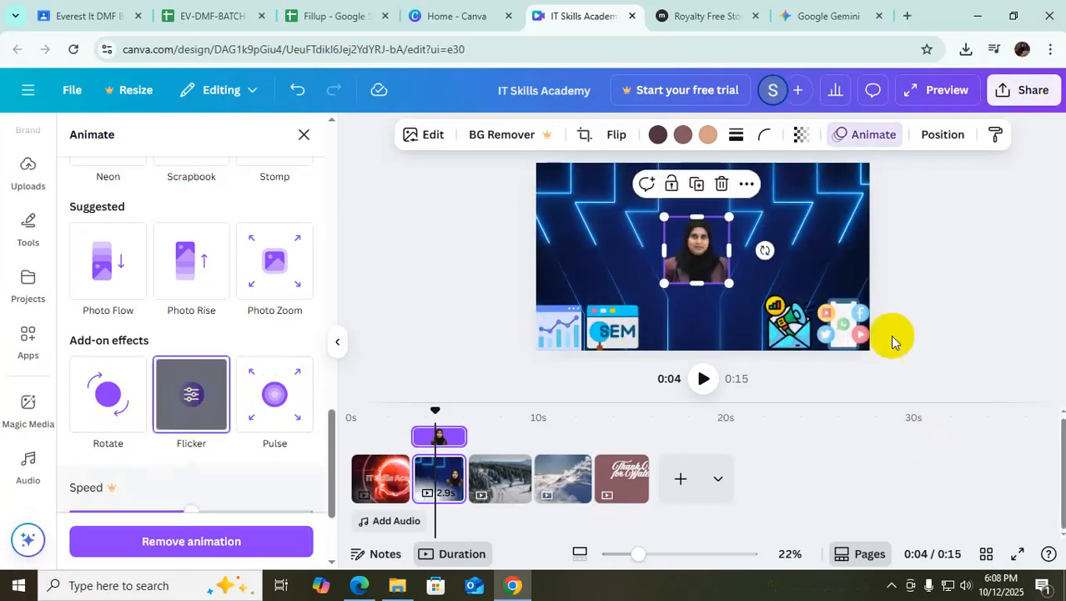
{"action": "left_click", "coordinate": [751, 307]}
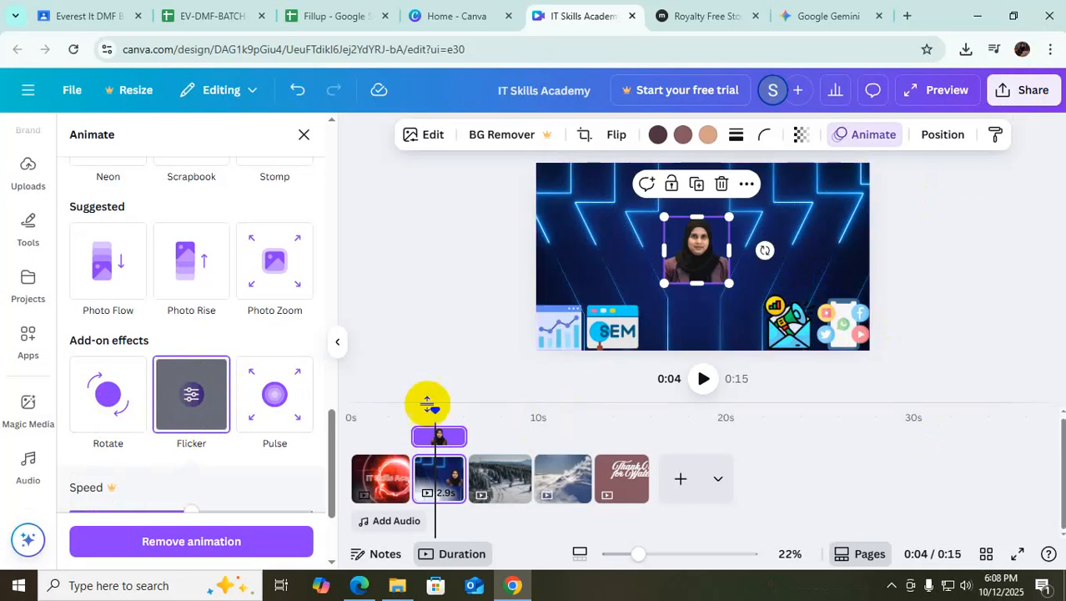
Step: Play the video from the start to review the animations on all pages
{"action": "left_click_drag", "start_coordinate": [436, 408], "coordinate": [350, 416]}
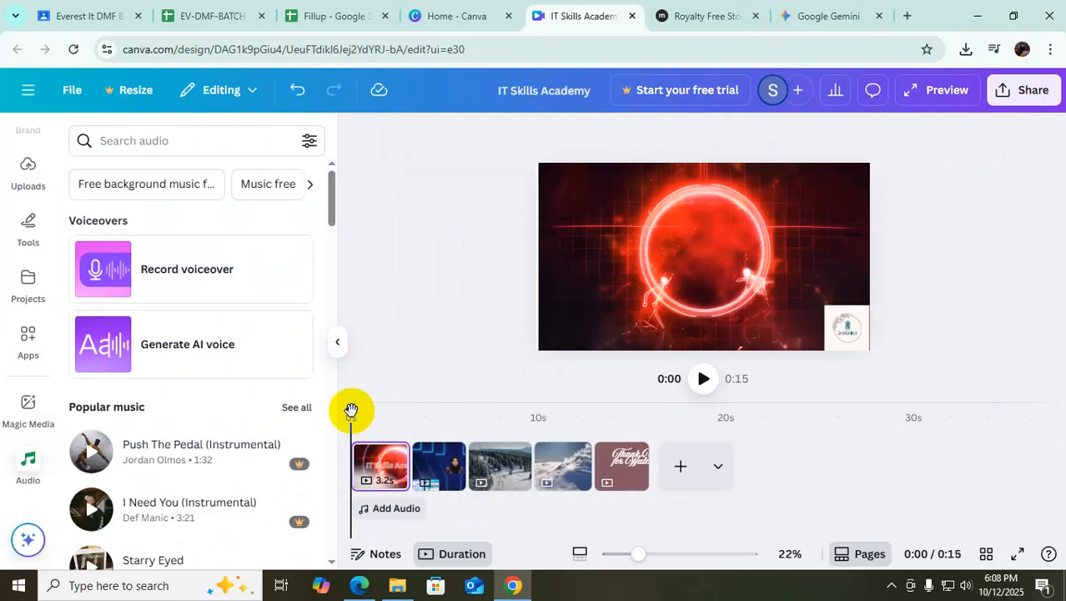
{"action": "left_click", "coordinate": [705, 379]}
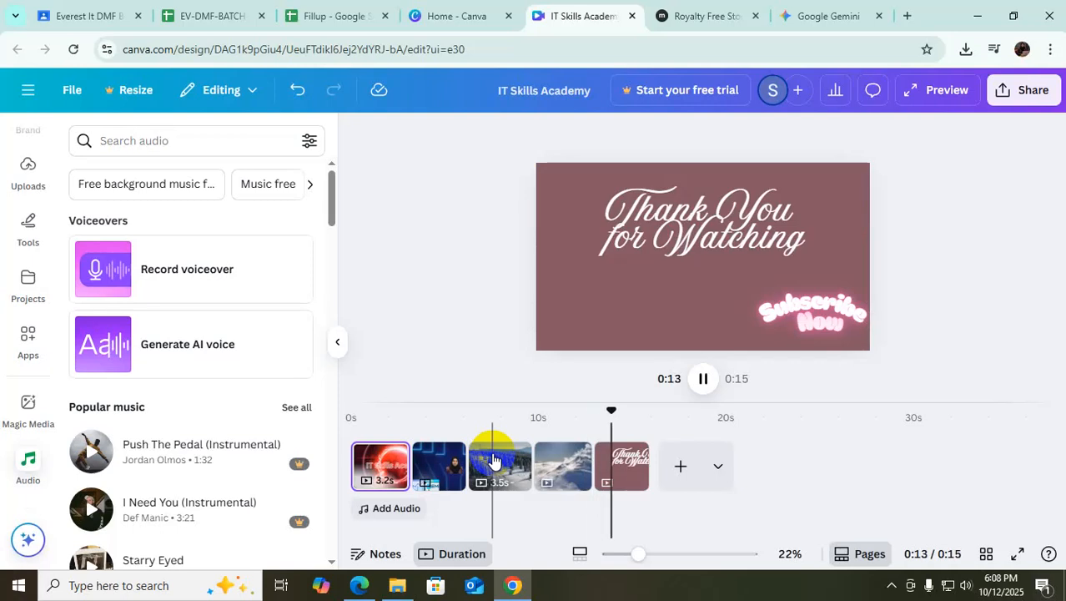
Step: Align the "Thank You for Watching" text to the page's vertical middle and apply the Typewriter animation to it
{"action": "left_click", "coordinate": [707, 242]}
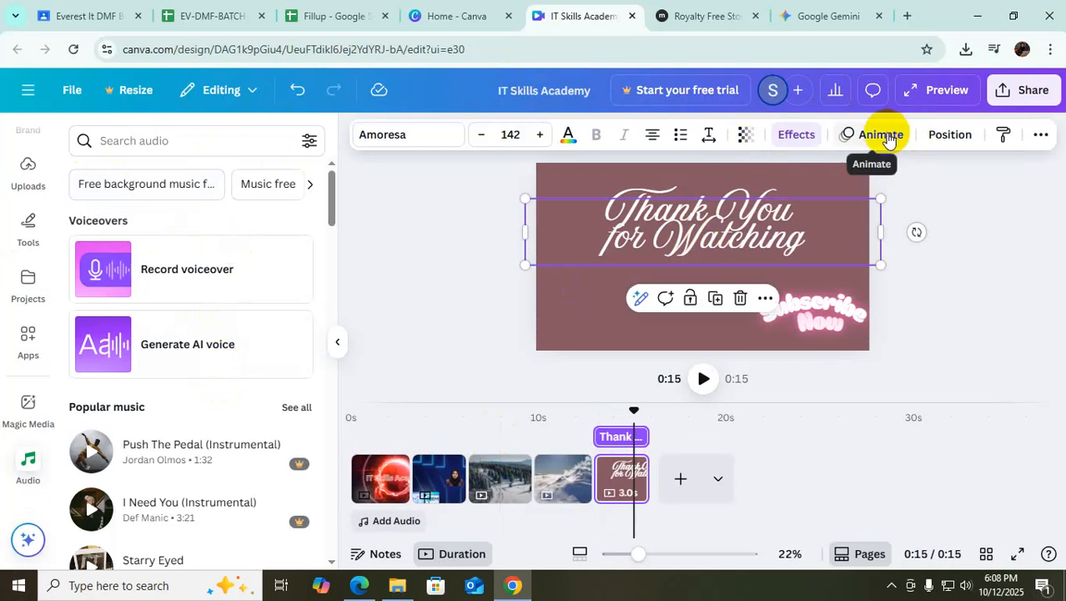
{"action": "left_click", "coordinate": [949, 134]}
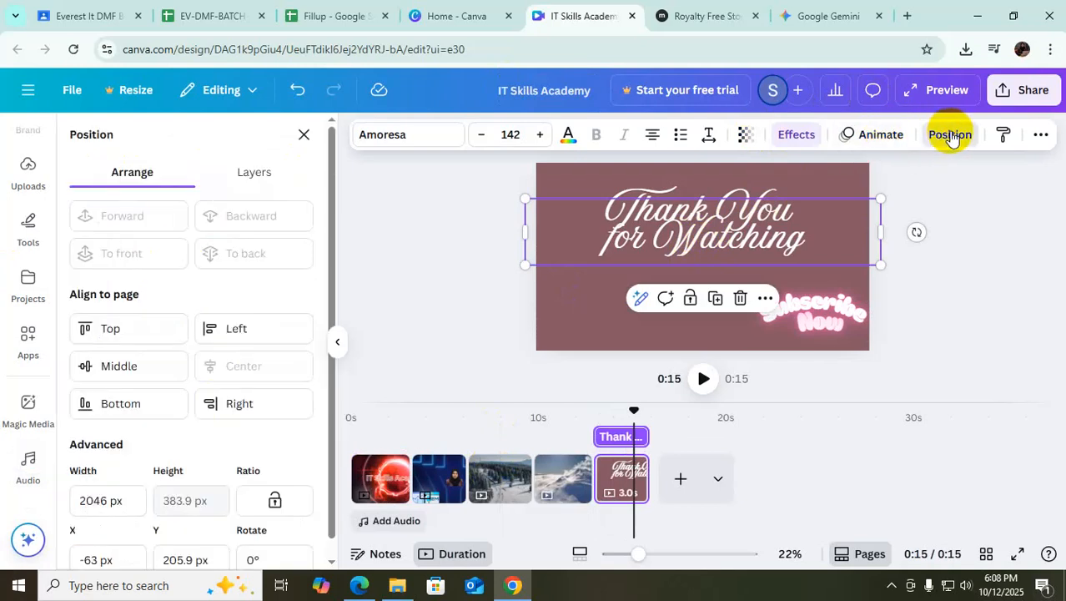
{"action": "left_click", "coordinate": [119, 367]}
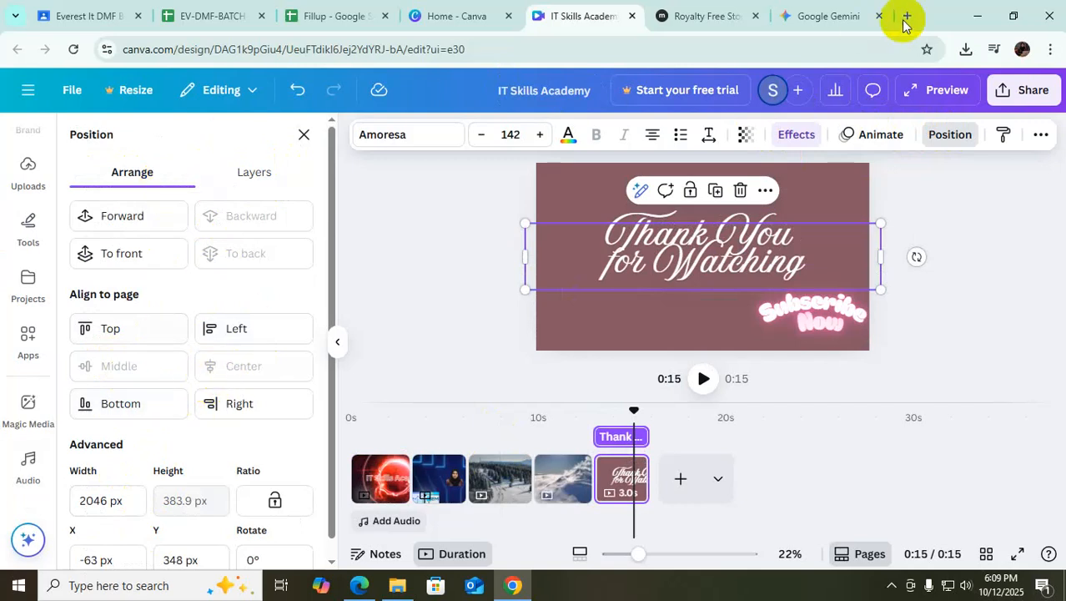
{"action": "left_click", "coordinate": [883, 135]}
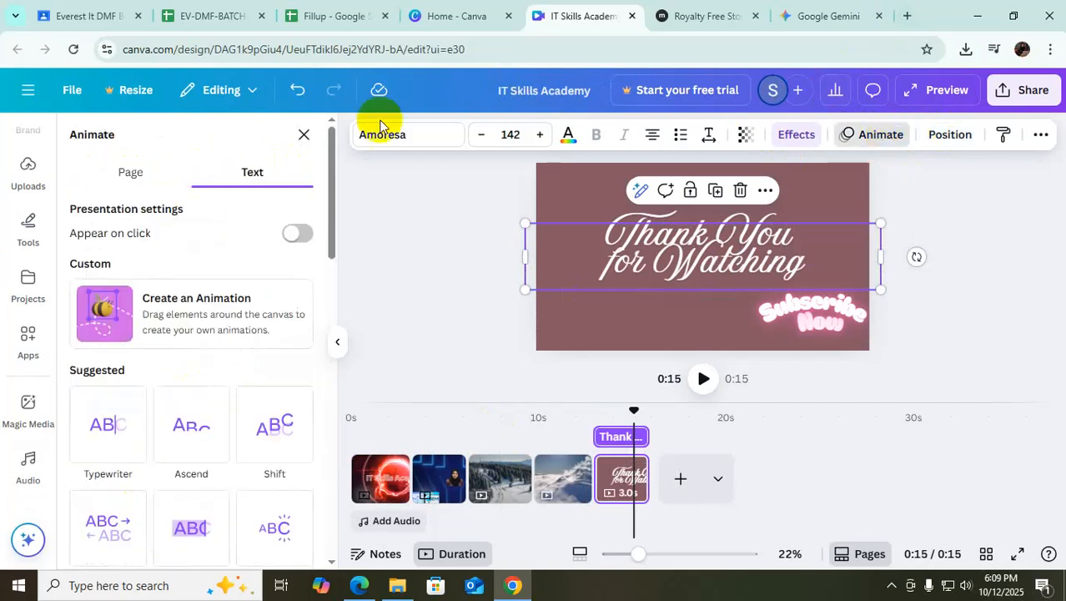
{"action": "left_click", "coordinate": [105, 428]}
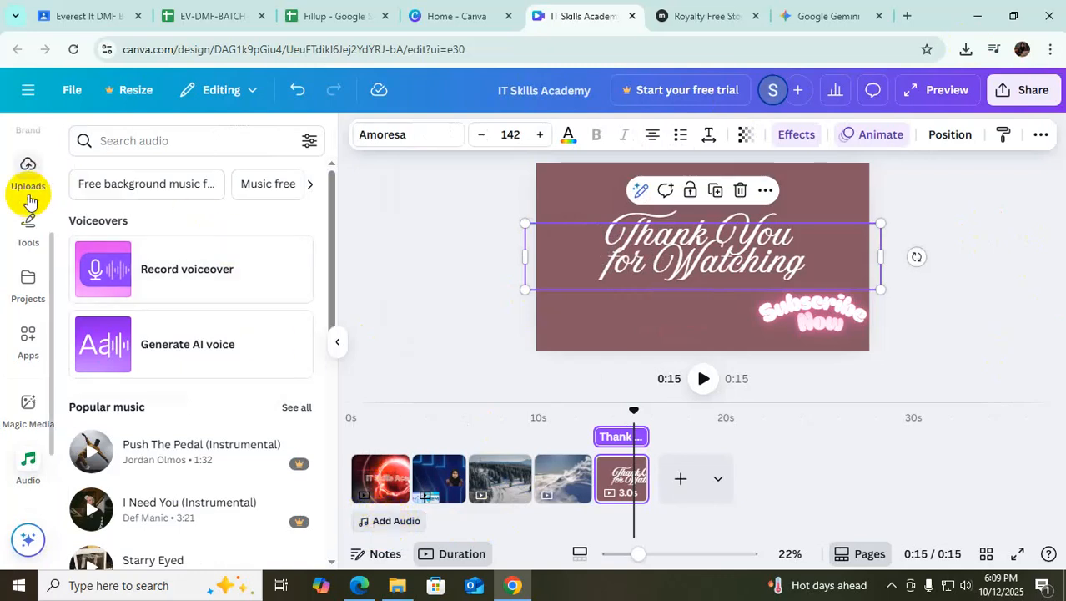
Step: Upload the audio file mixkit-tech-house-vibes-130 from the Downloads folder to the uploads library
{"action": "scroll", "coordinate": [28, 371], "scroll_direction": "up", "scroll_amount": 3}
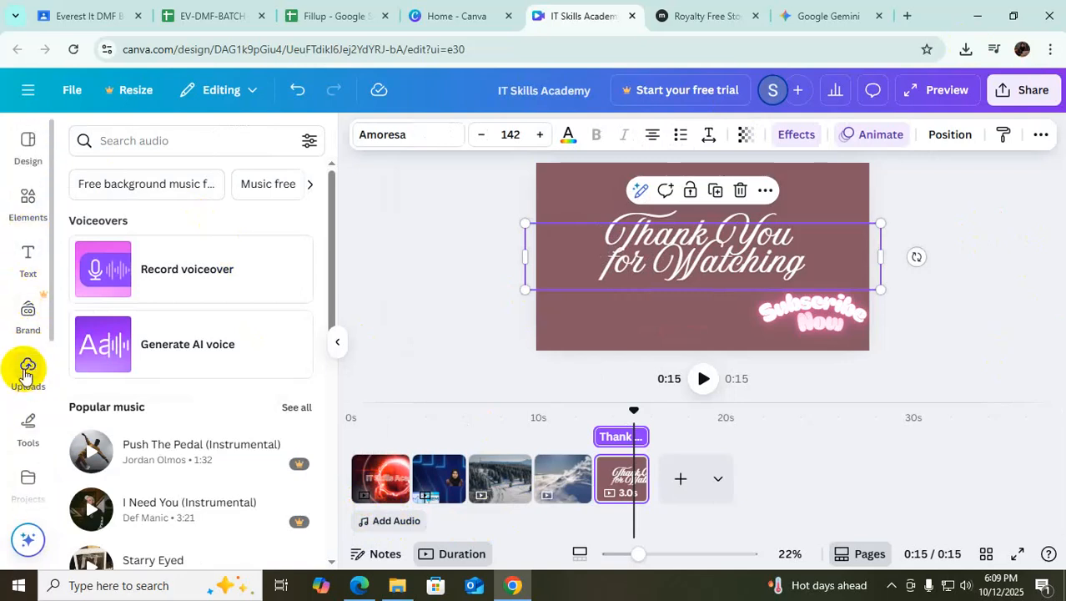
{"action": "scroll", "coordinate": [181, 464], "scroll_direction": "down", "scroll_amount": 4}
{"action": "scroll", "coordinate": [184, 465], "scroll_direction": "down", "scroll_amount": 1}
{"action": "scroll", "coordinate": [184, 465], "scroll_direction": "up", "scroll_amount": 6}
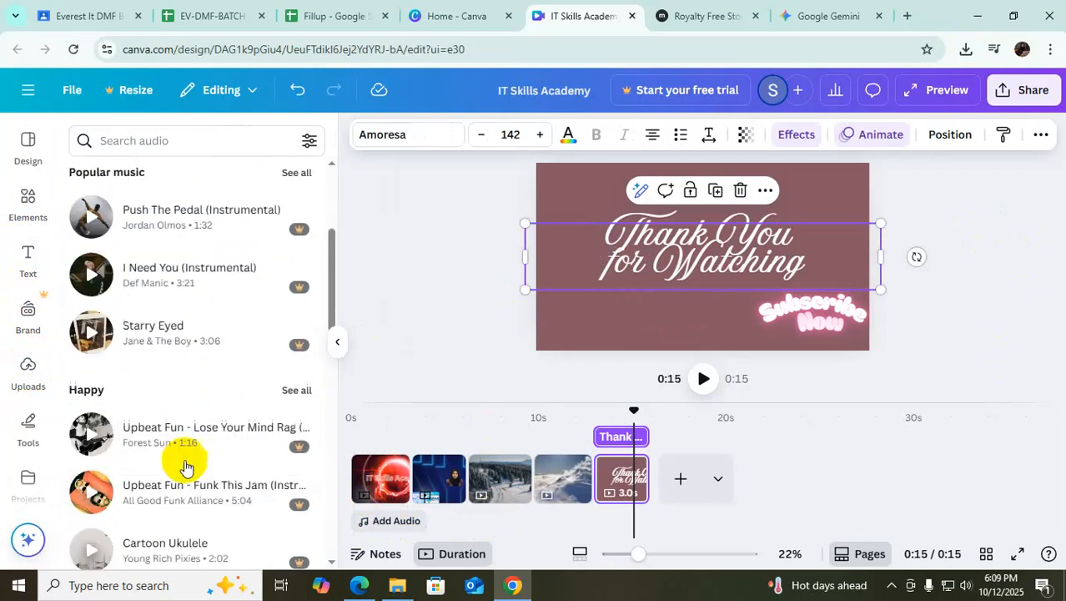
{"action": "left_click", "coordinate": [31, 369]}
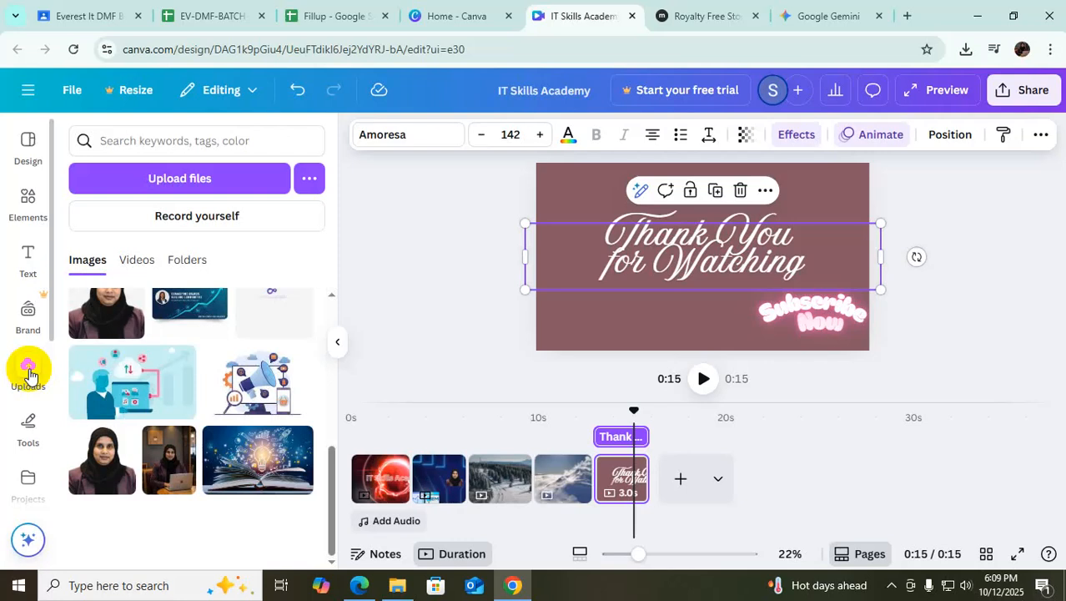
{"action": "left_click", "coordinate": [194, 180]}
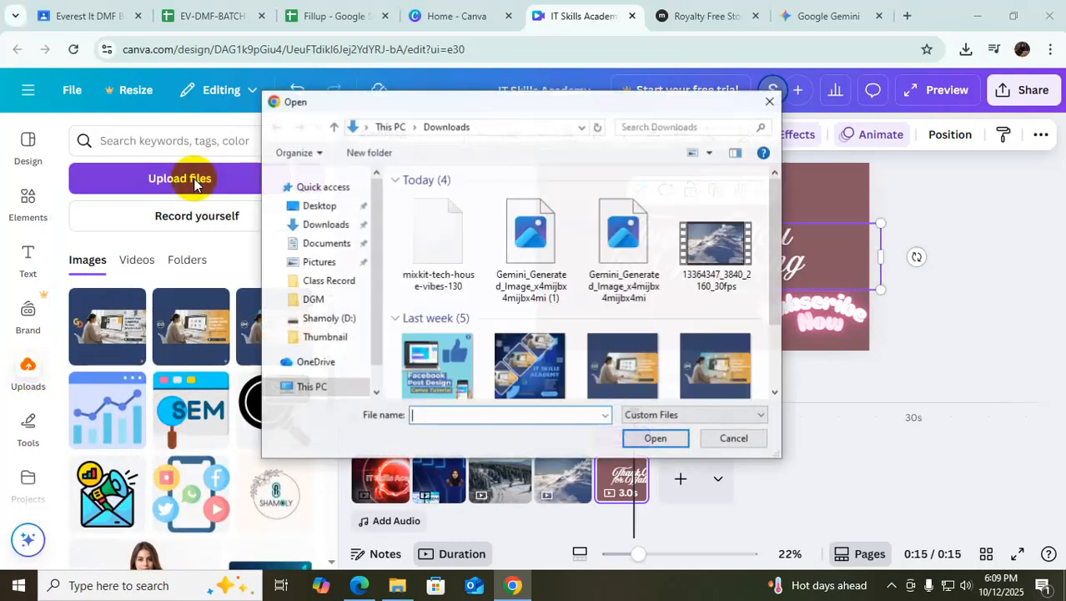
{"action": "left_click", "coordinate": [432, 240]}
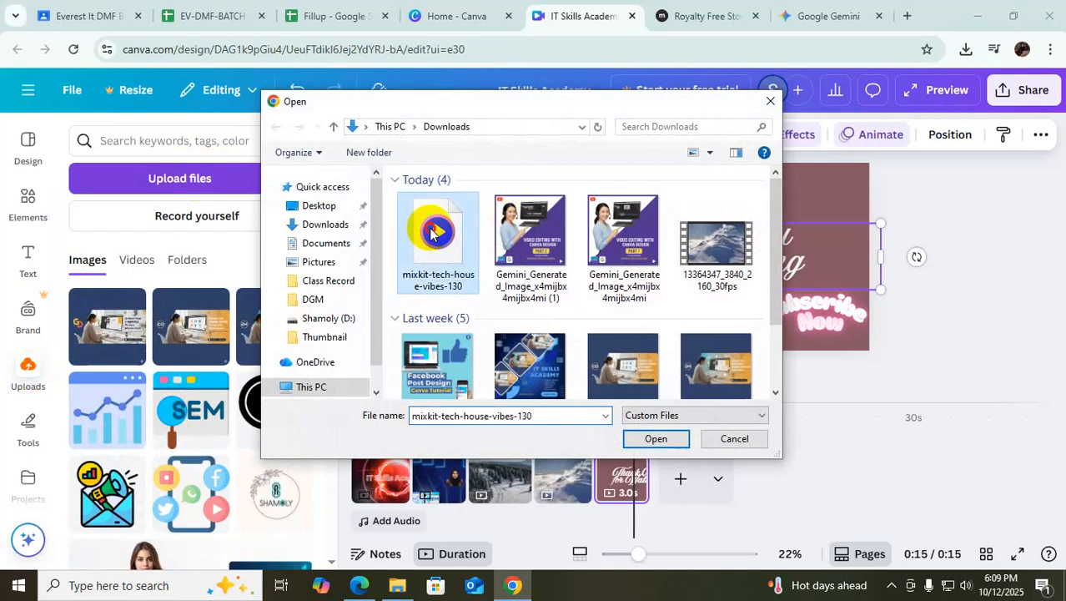
{"action": "left_click", "coordinate": [650, 437]}
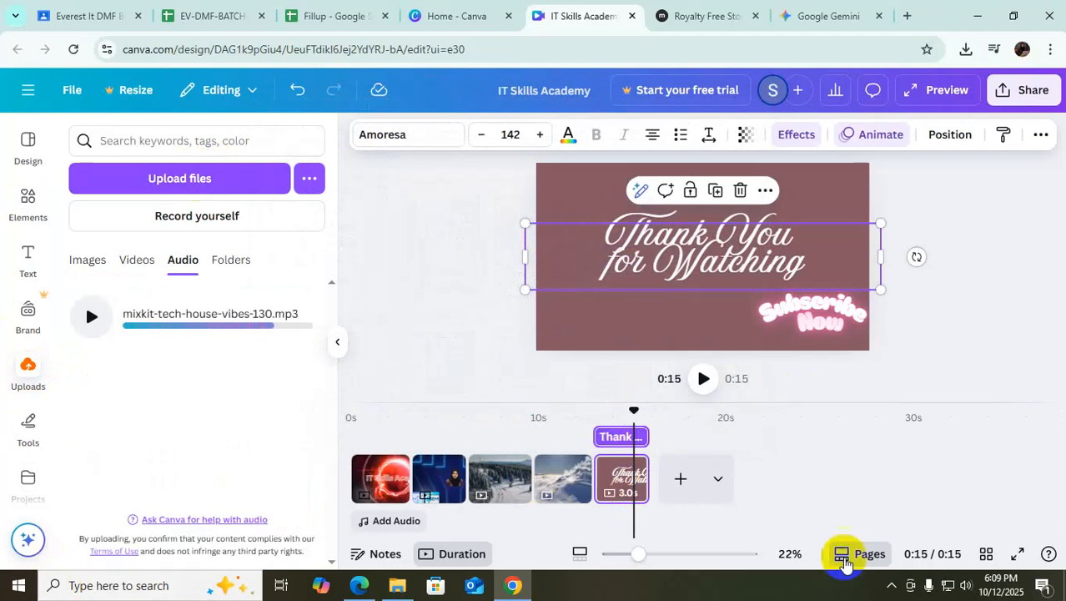
Step: Try to add the uploaded mixkit-tech-house-vibes-130 track at the start of the video, and delete it from the uploads
{"action": "left_click_drag", "start_coordinate": [633, 409], "coordinate": [334, 415]}
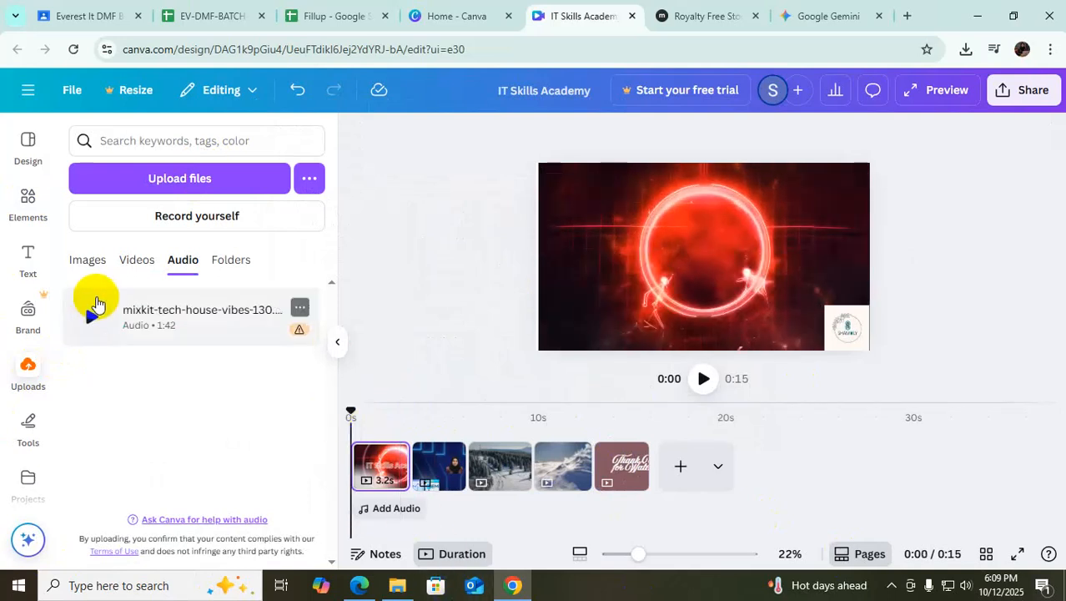
{"action": "mouse_move", "coordinate": [299, 336]}
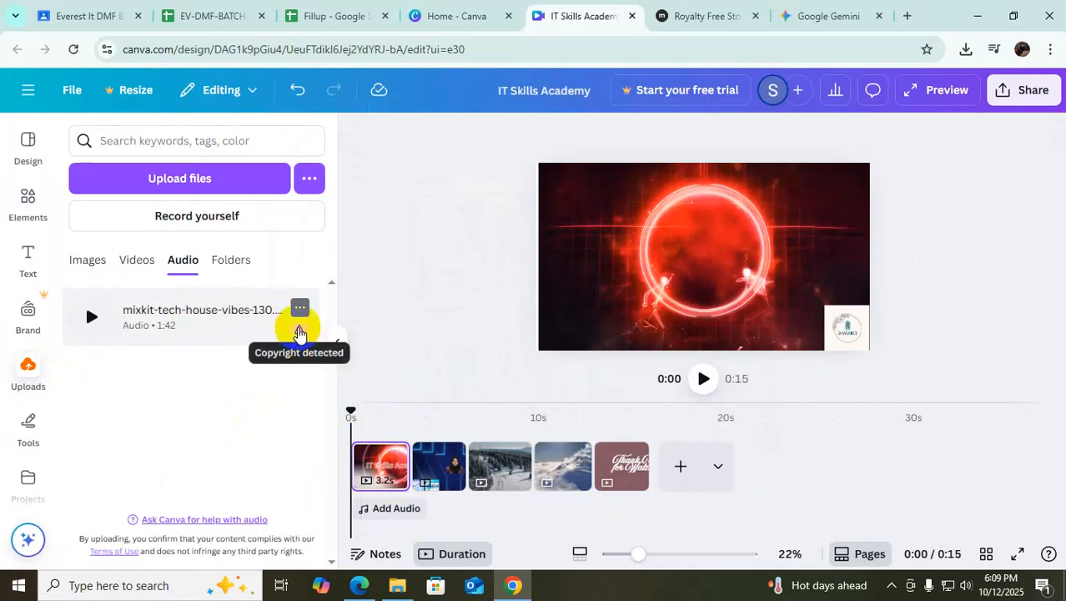
{"action": "left_click", "coordinate": [185, 328]}
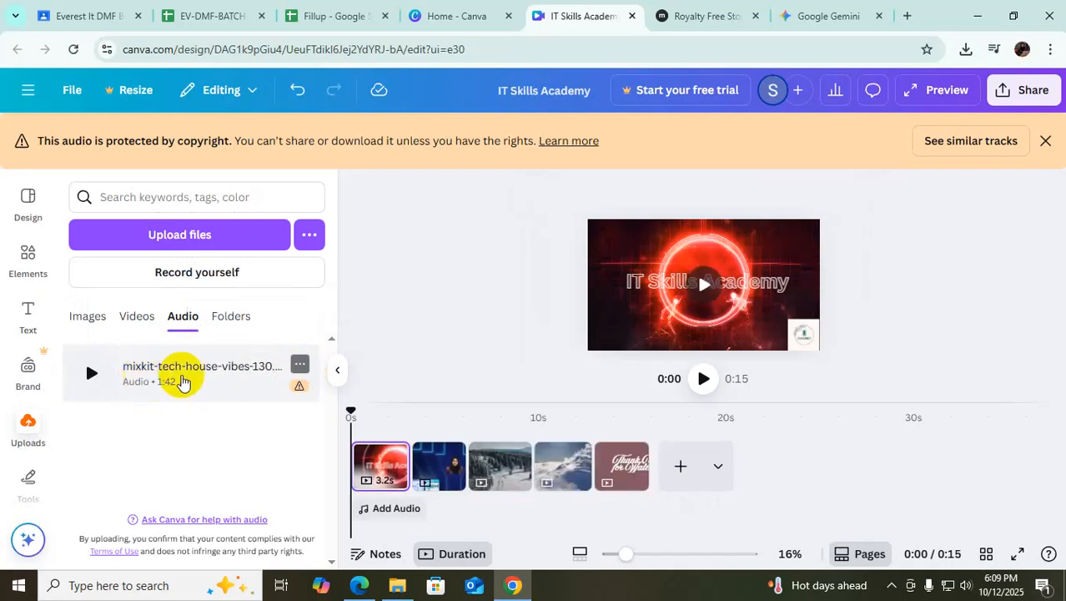
{"action": "left_click", "coordinate": [299, 366]}
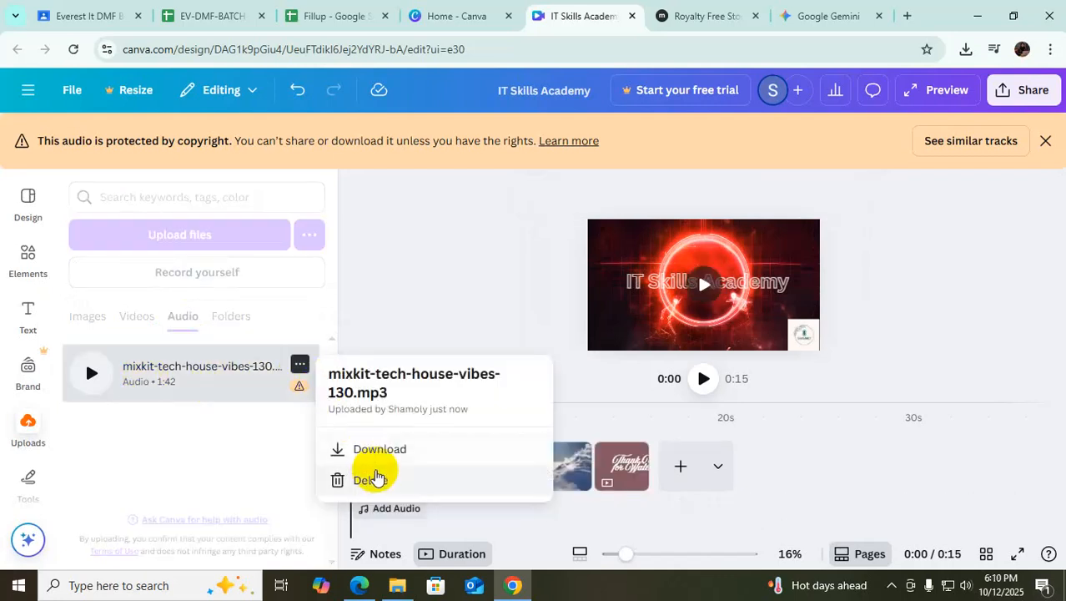
{"action": "left_click", "coordinate": [376, 484]}
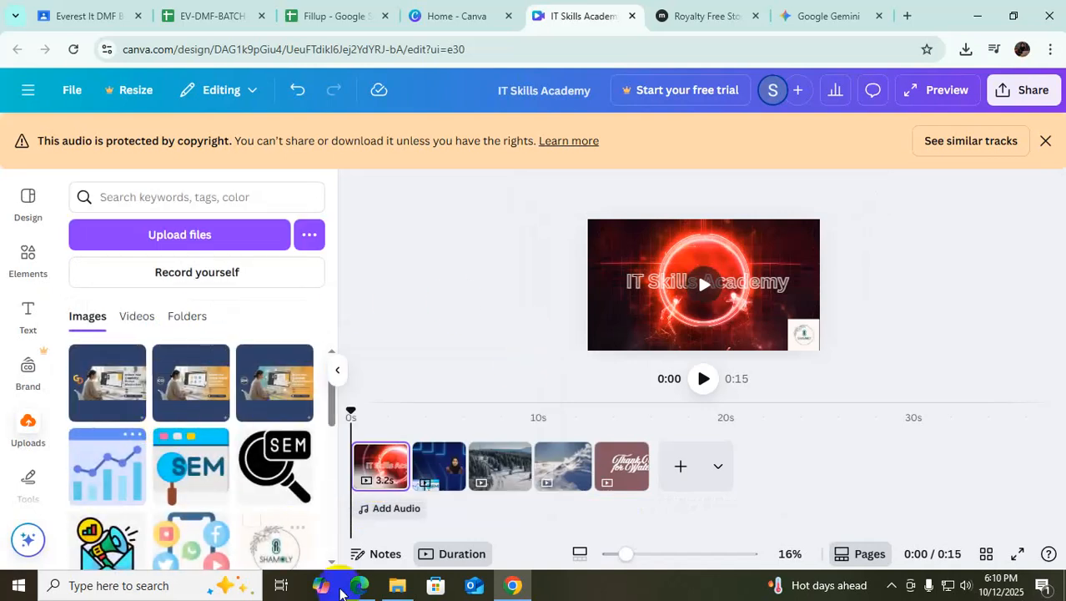
Step: Record a voiceover about 16 seconds long across the whole video, allowing microphone access for this time, and dismiss the copyright notice
{"action": "left_click", "coordinate": [373, 508]}
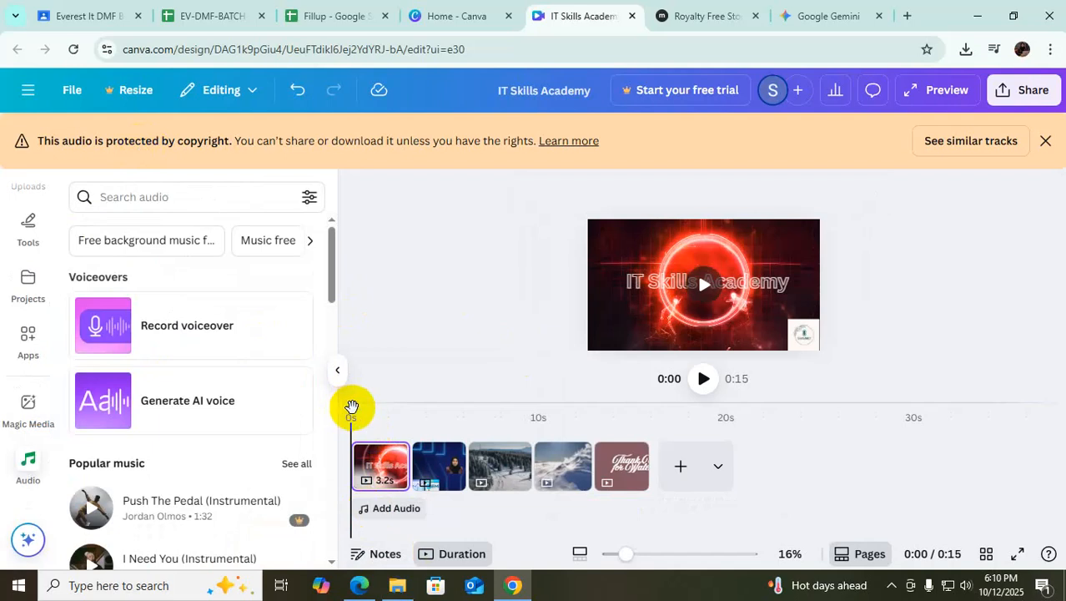
{"action": "left_click", "coordinate": [161, 328]}
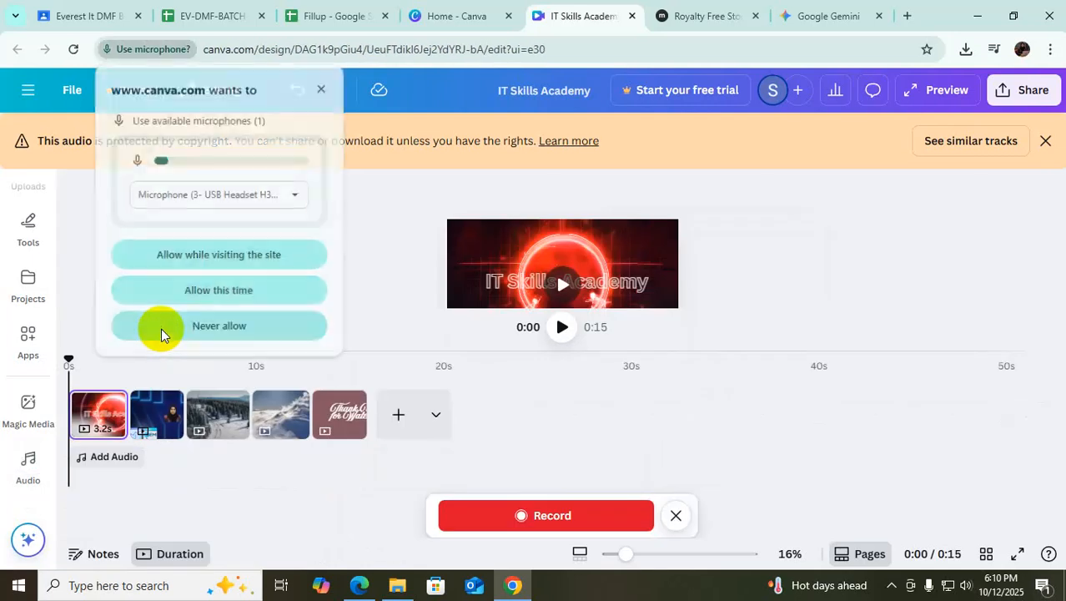
{"action": "left_click", "coordinate": [244, 294]}
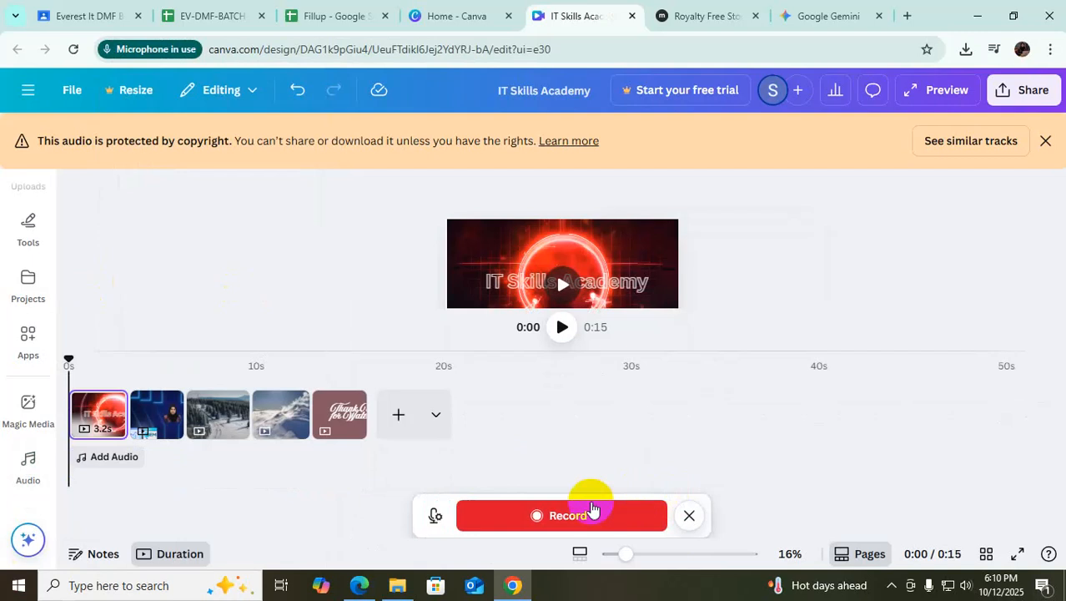
{"action": "left_click", "coordinate": [540, 523]}
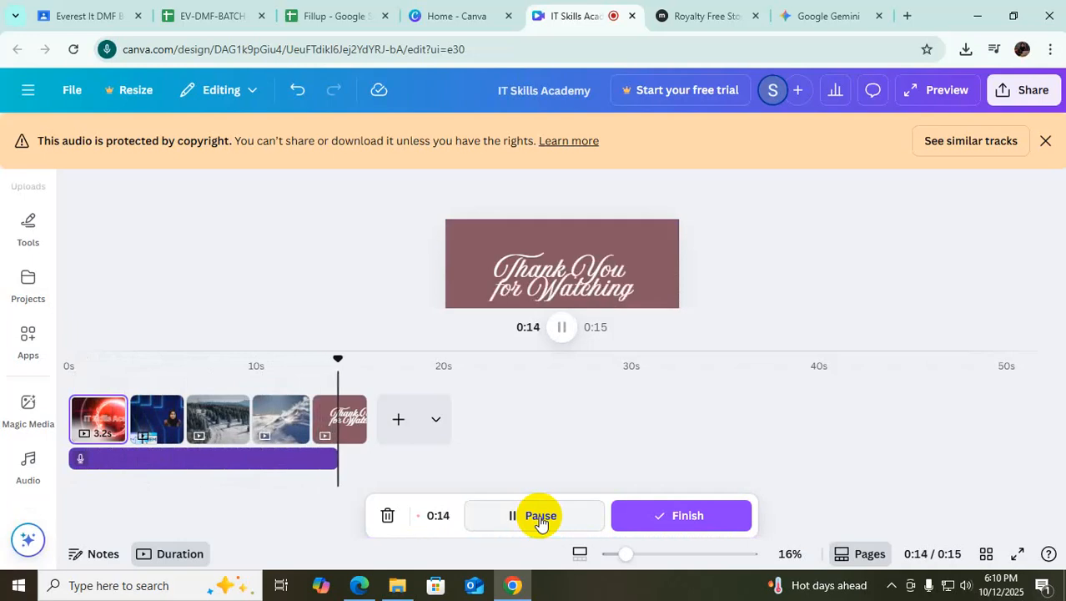
{"action": "left_click", "coordinate": [539, 516]}
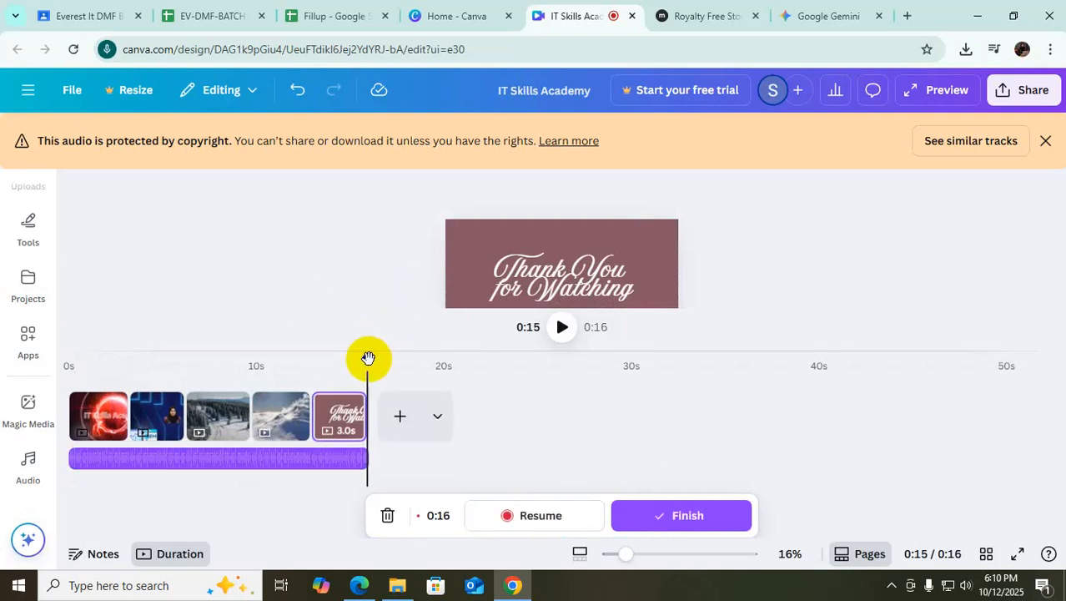
{"action": "left_click", "coordinate": [675, 514]}
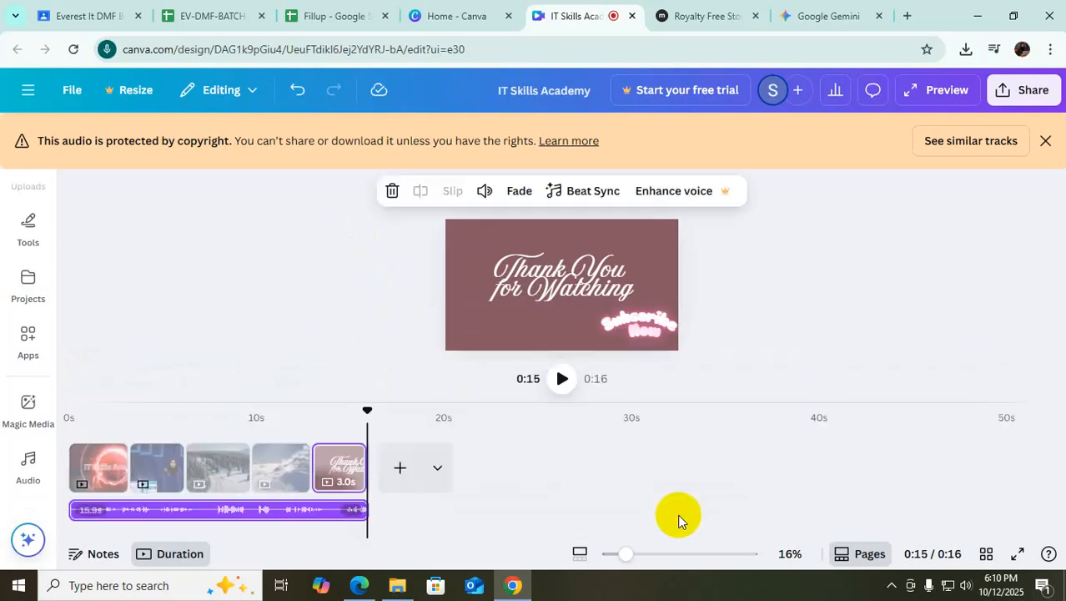
{"action": "left_click_drag", "start_coordinate": [365, 406], "coordinate": [27, 421]}
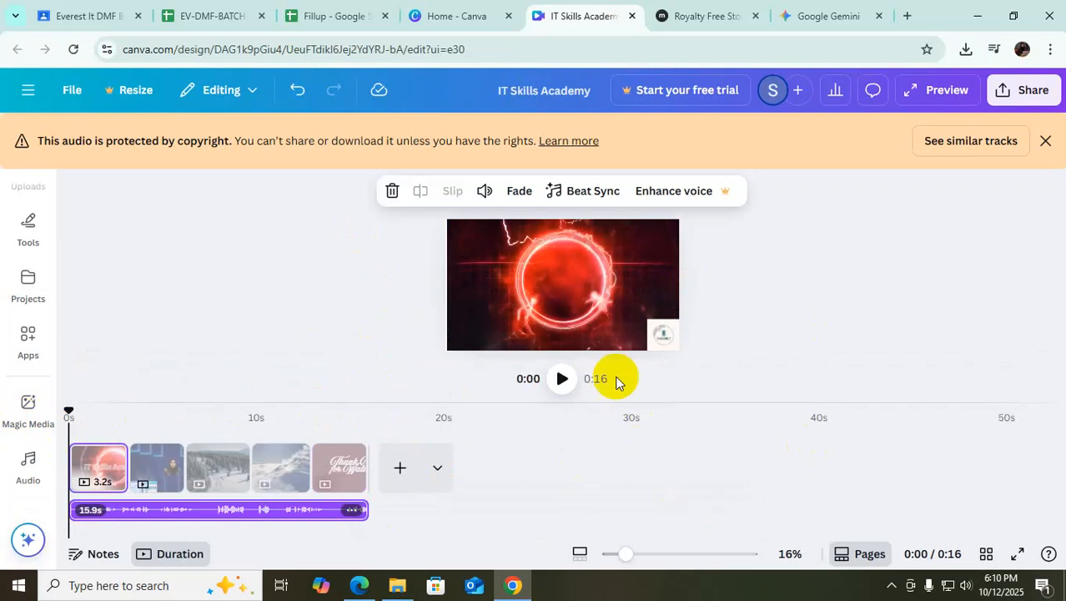
{"action": "left_click", "coordinate": [1047, 143]}
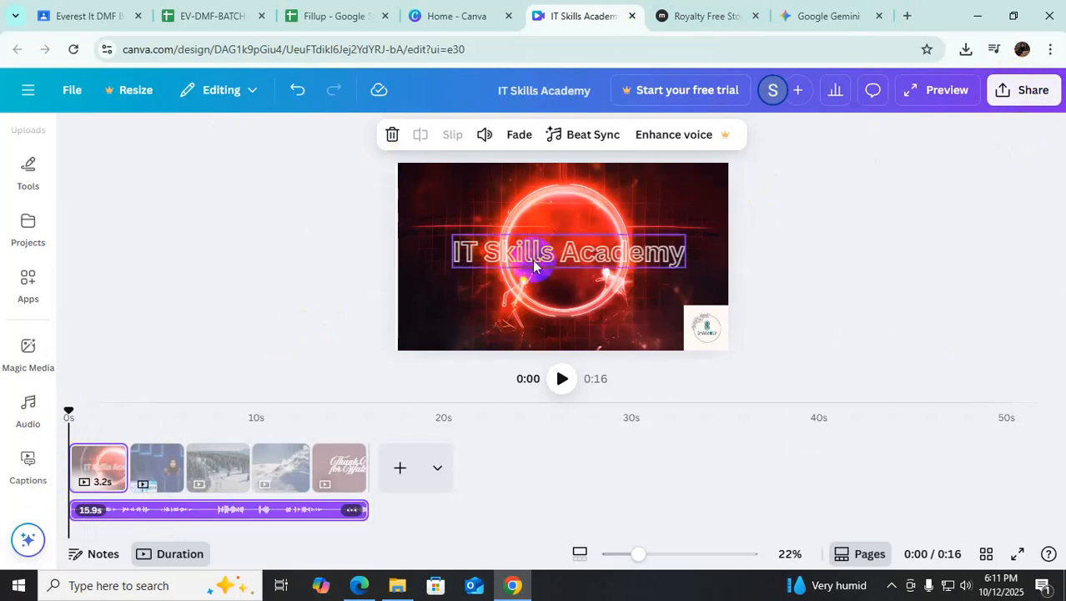
Step: Download pages 1–6 of the design as an MP4 video in 1080p (HD) quality
{"action": "left_click", "coordinate": [1014, 97]}
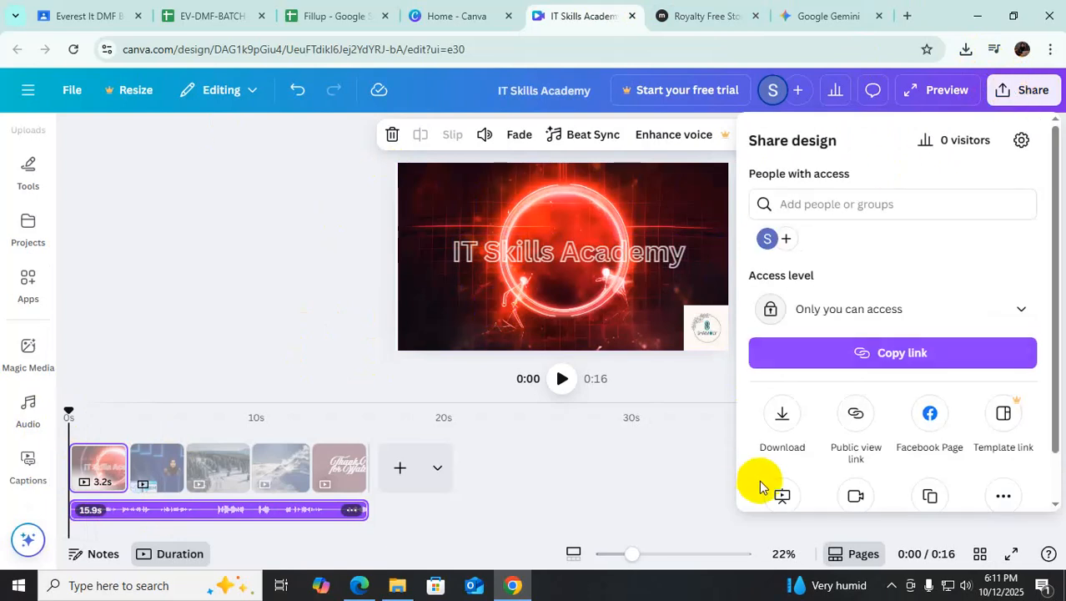
{"action": "left_click", "coordinate": [782, 415]}
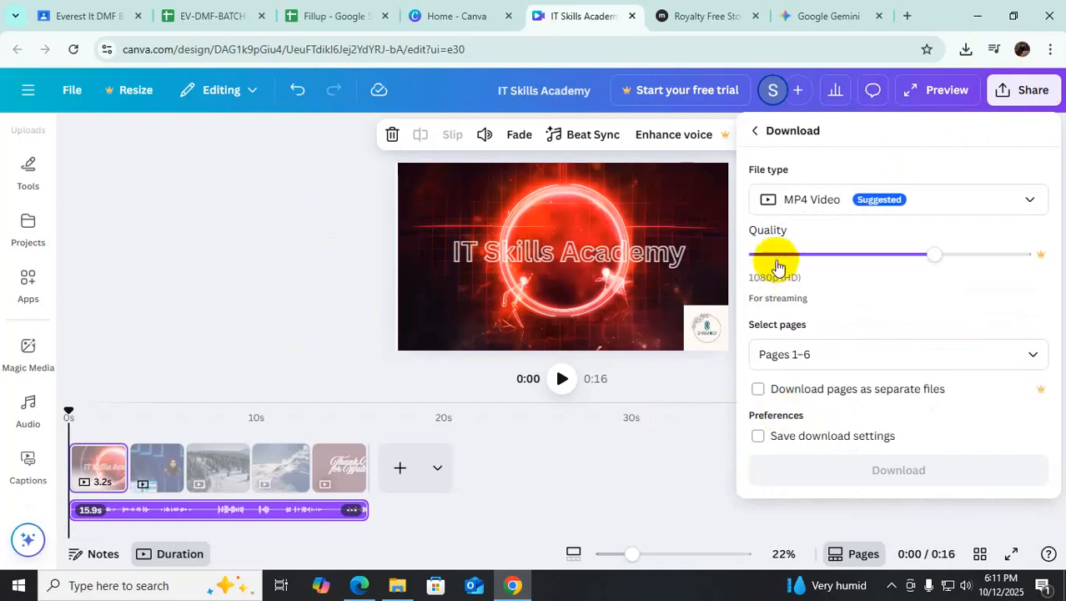
{"action": "left_click", "coordinate": [838, 208]}
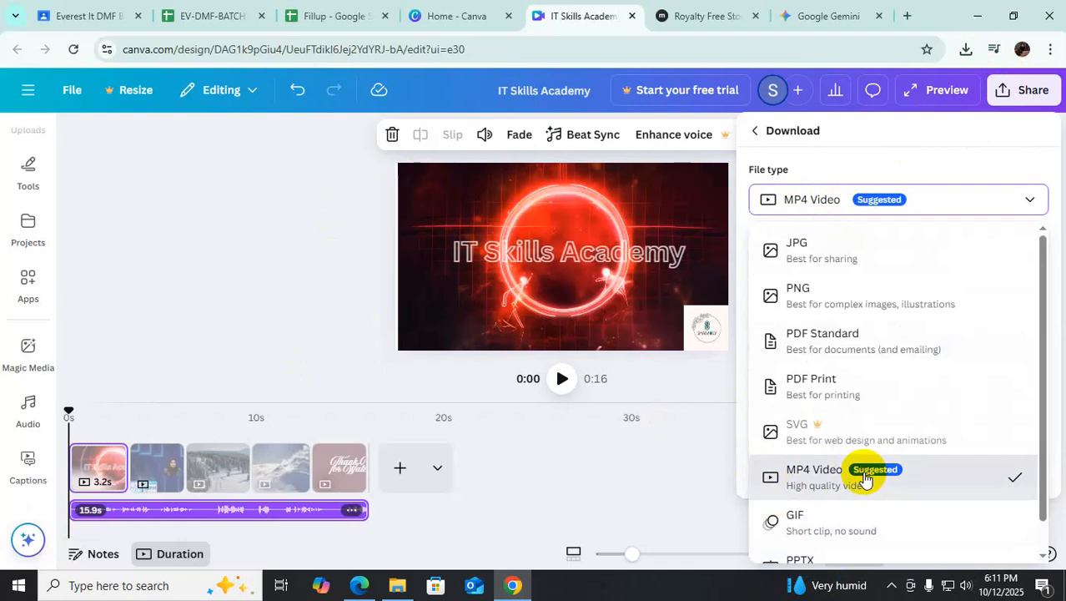
{"action": "left_click", "coordinate": [895, 476]}
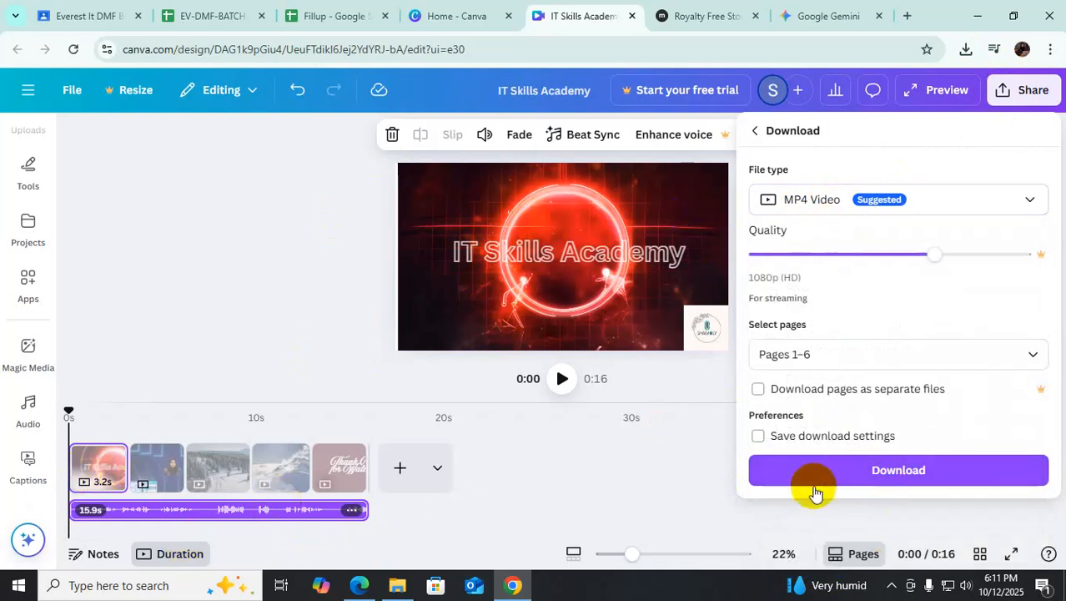
{"action": "left_click", "coordinate": [908, 472]}
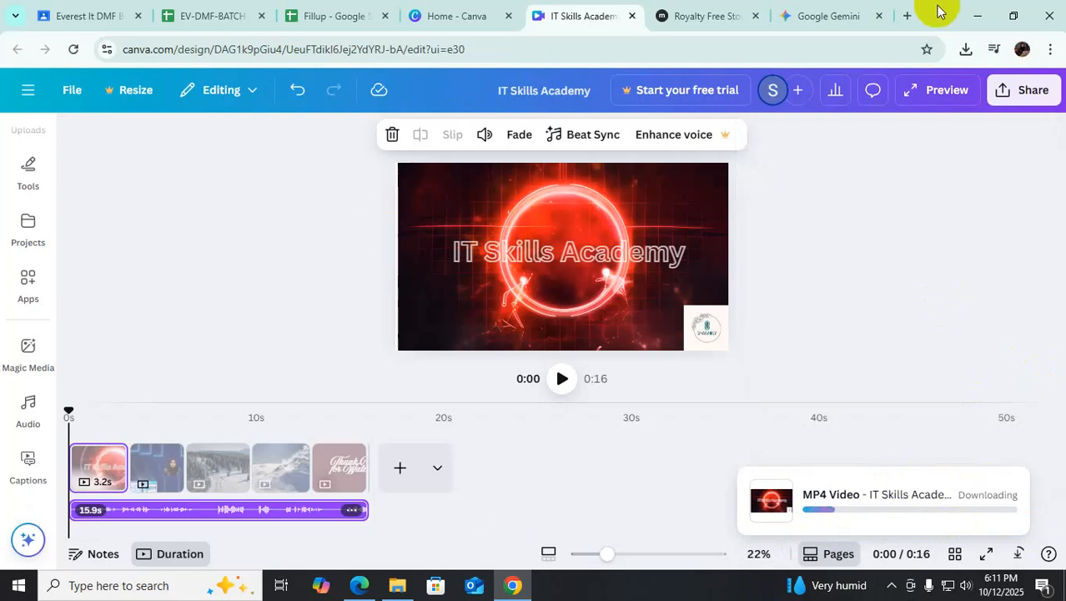
Step: Switch to File Explorer, open the Downloads folder and select the two Gemini_Generated_Image_x4mijbx4mijbx4mi images
{"action": "left_click", "coordinate": [454, 316]}
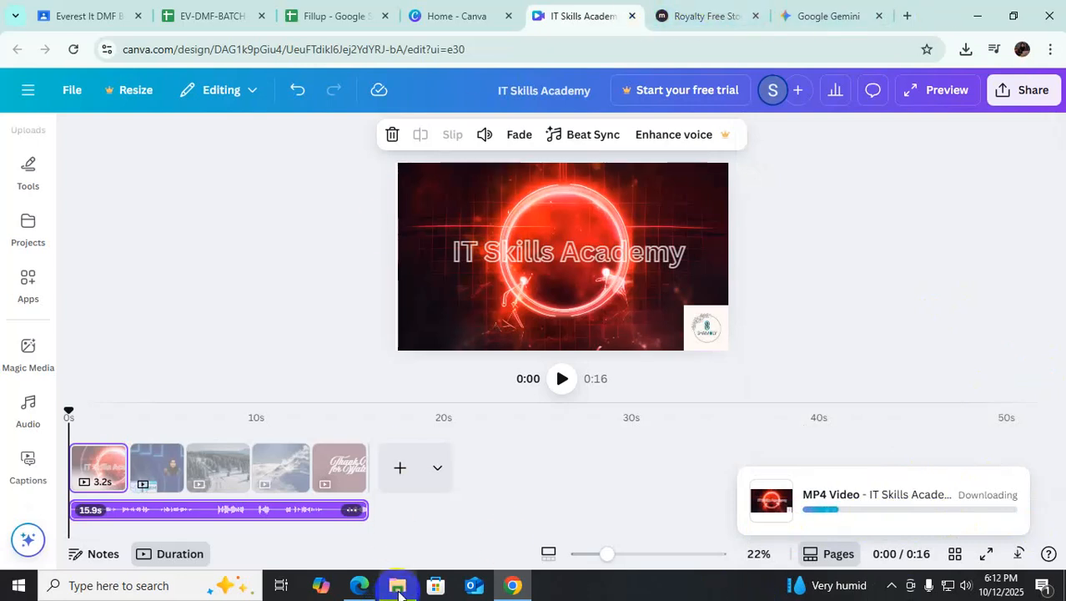
{"action": "mouse_move", "coordinate": [398, 594]}
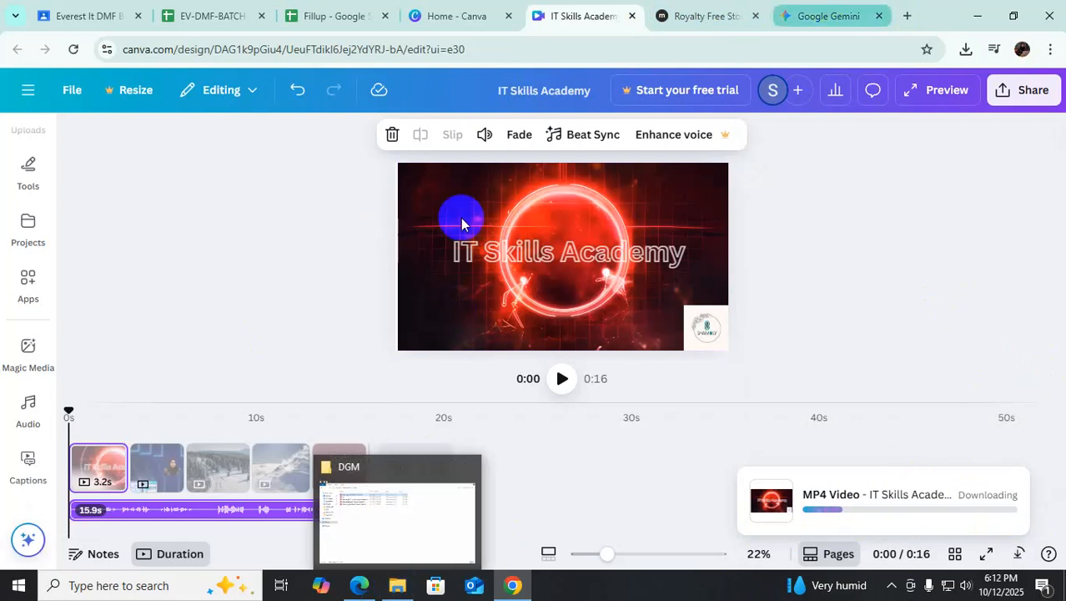
{"action": "left_click", "coordinate": [401, 592]}
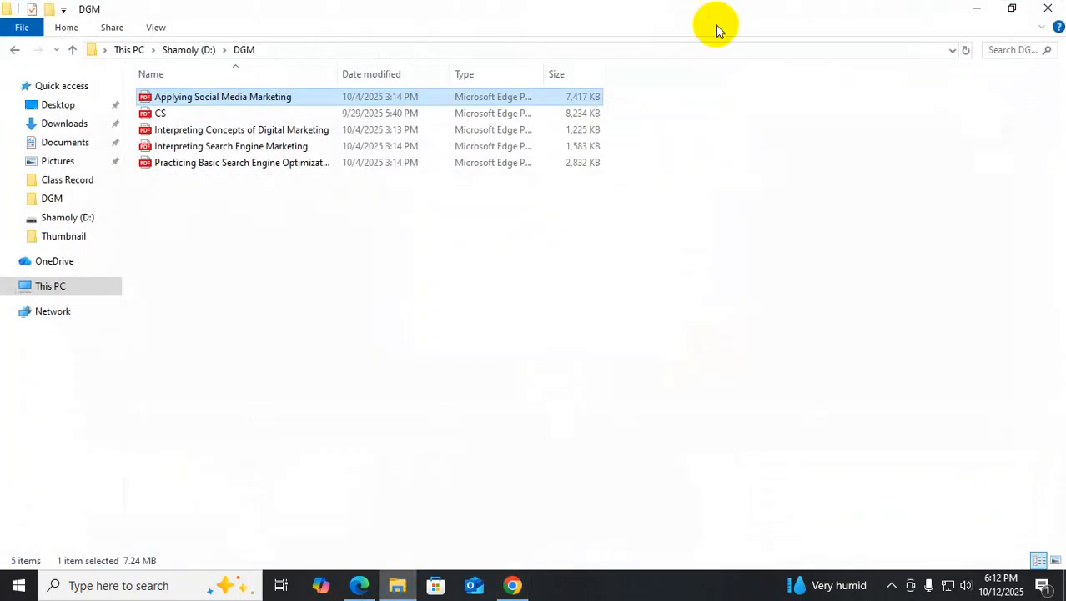
{"action": "left_click", "coordinate": [64, 124]}
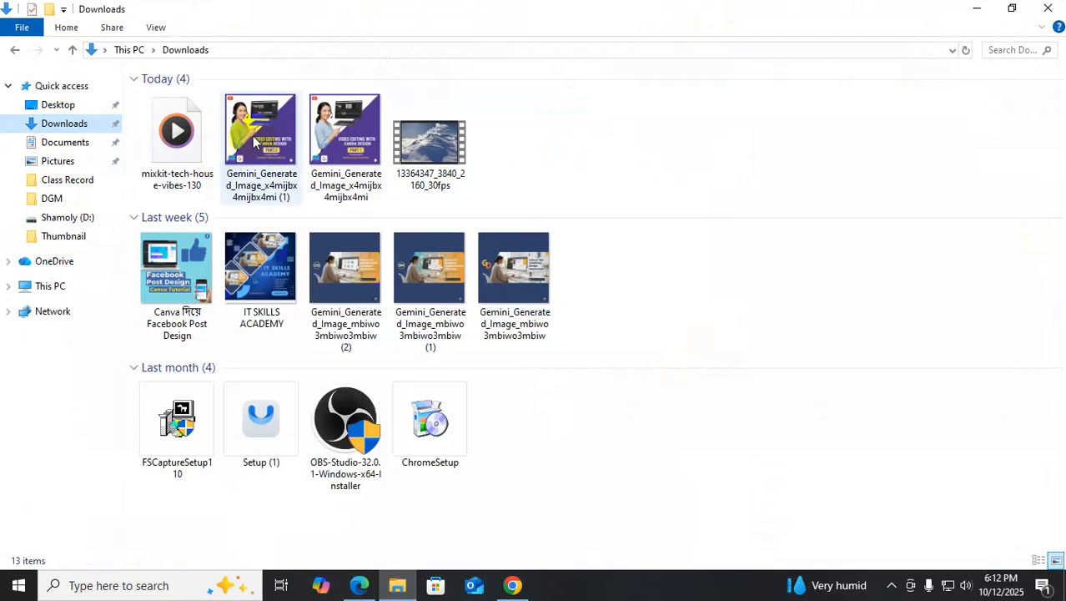
{"action": "left_click", "coordinate": [176, 146]}
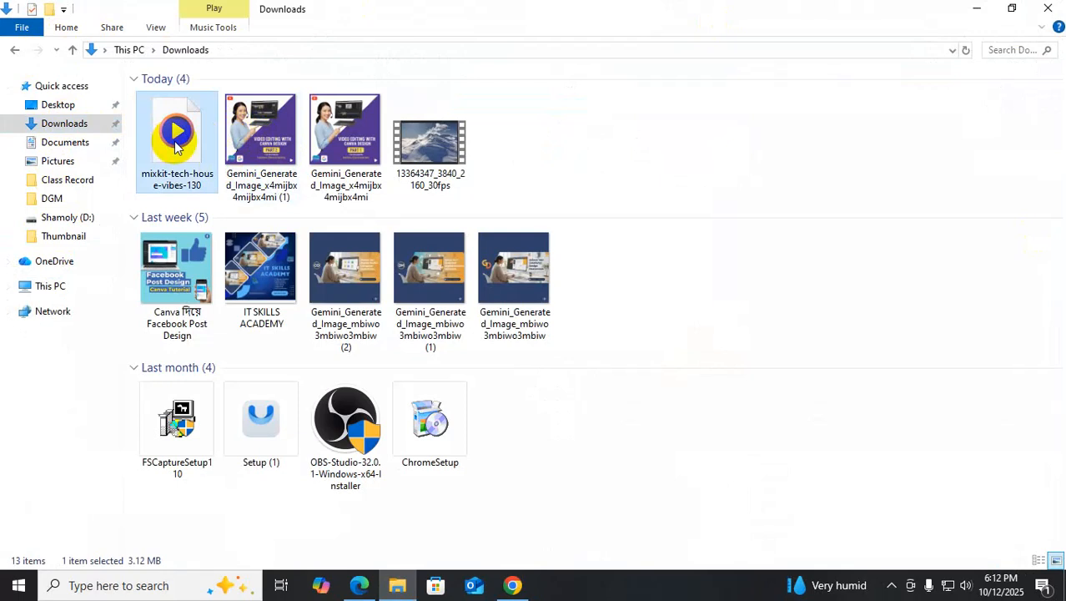
{"action": "left_click", "coordinate": [251, 139]}
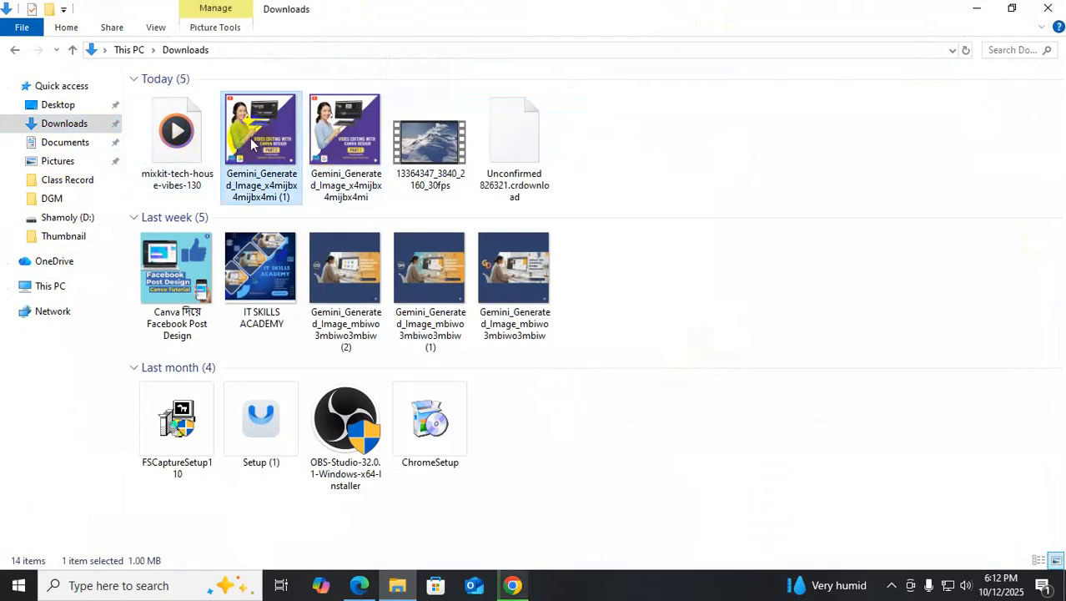
{"action": "left_click", "coordinate": [339, 149], "text": "ctrl"}
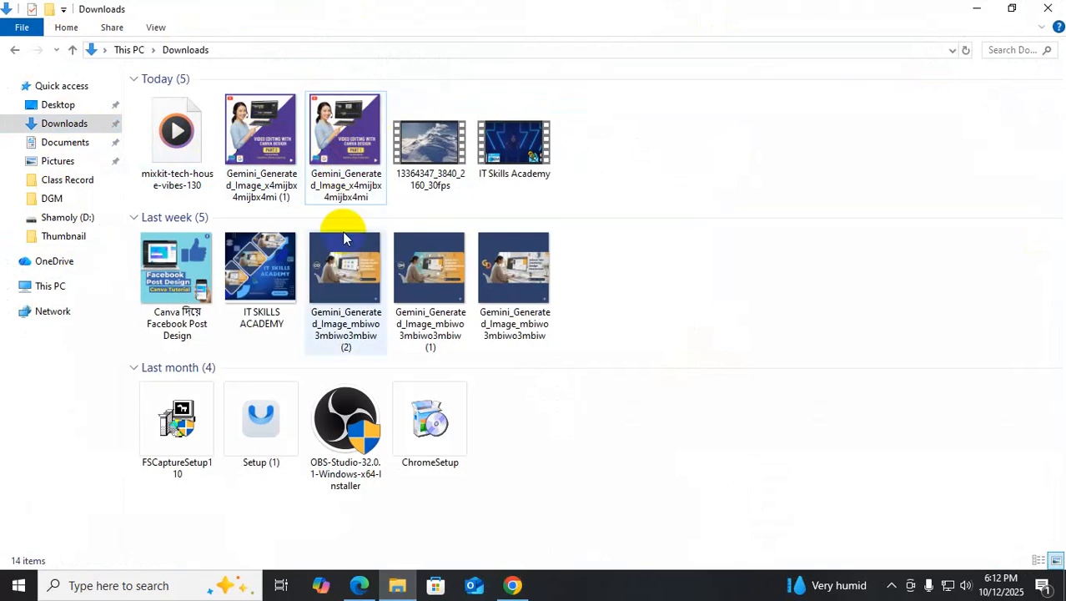
Step: Move the IT Skills Academy video and the two Gemini_Generated_Image_x4mijbx4mijbx4mi images from Downloads to the D: drive
{"action": "left_click", "coordinate": [511, 586]}
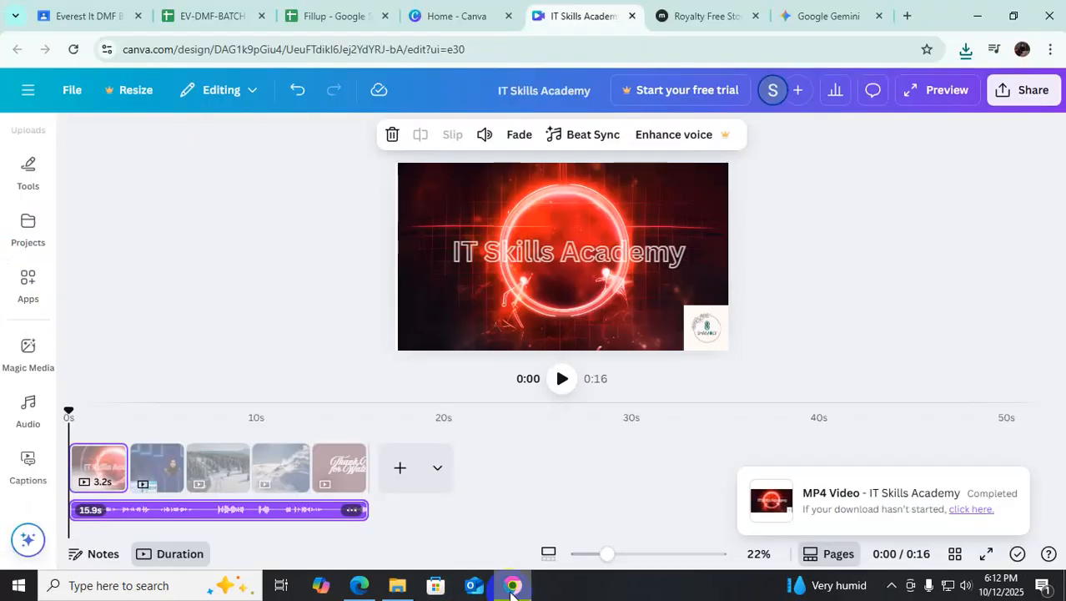
{"action": "left_click", "coordinate": [397, 585]}
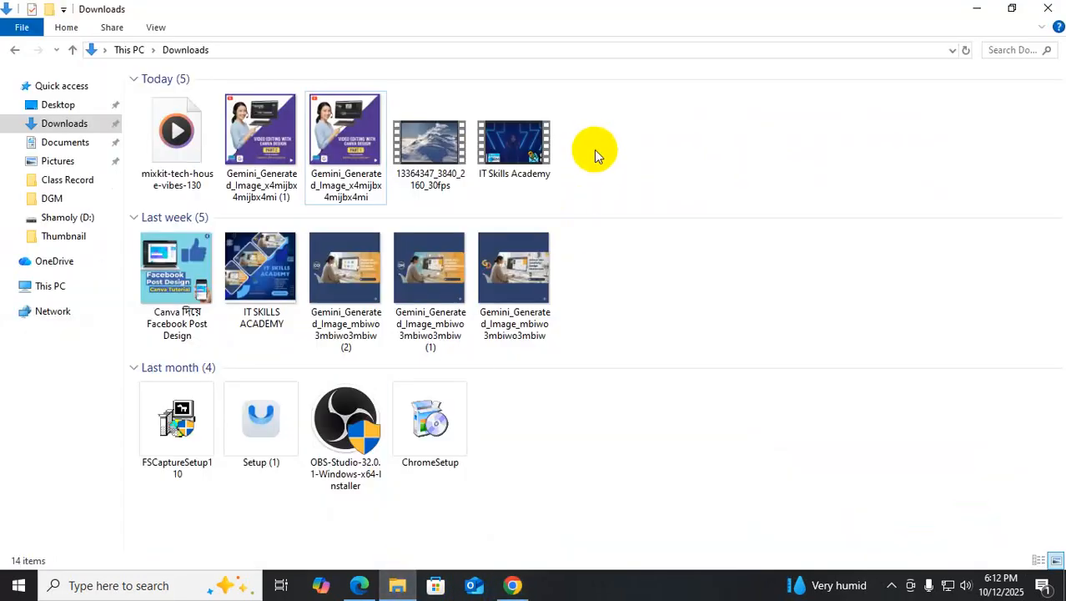
{"action": "left_click", "coordinate": [531, 145]}
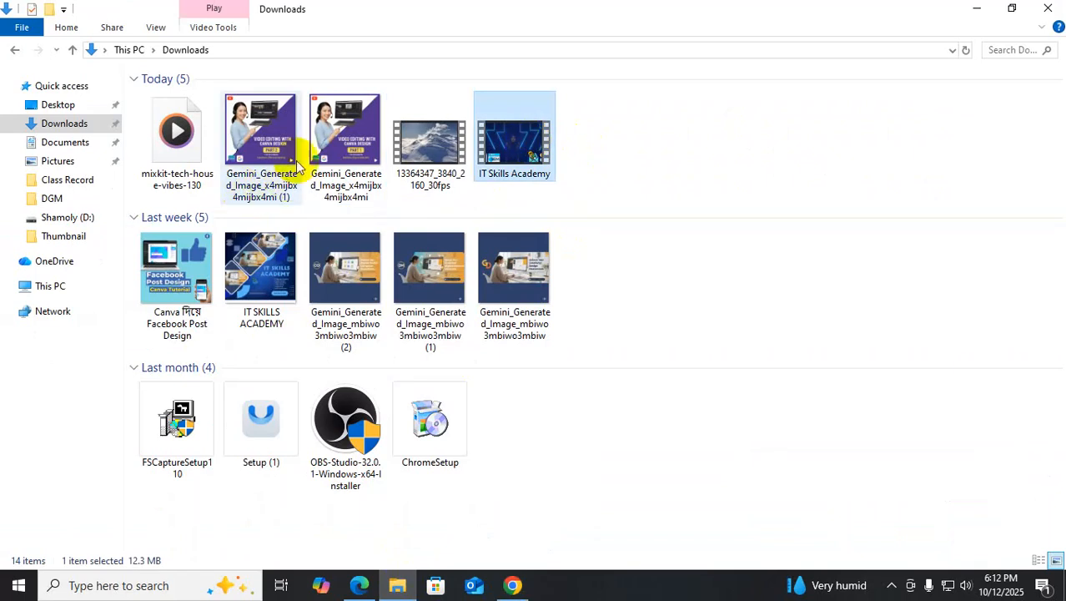
{"action": "left_click", "coordinate": [248, 142], "text": "ctrl"}
{"action": "left_click", "coordinate": [342, 142], "text": "ctrl"}
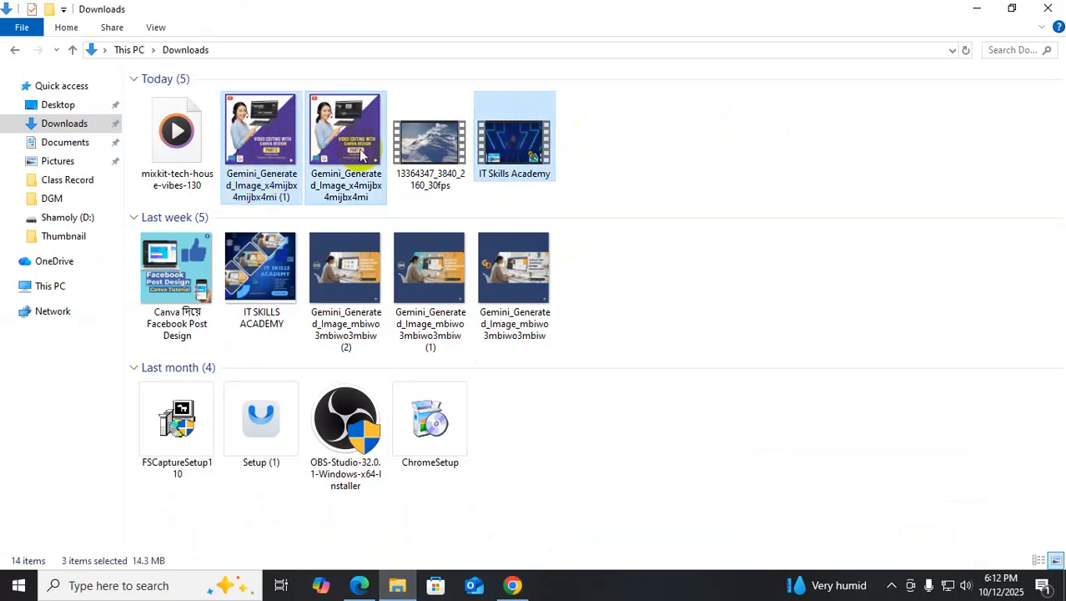
{"action": "right_click", "coordinate": [521, 142]}
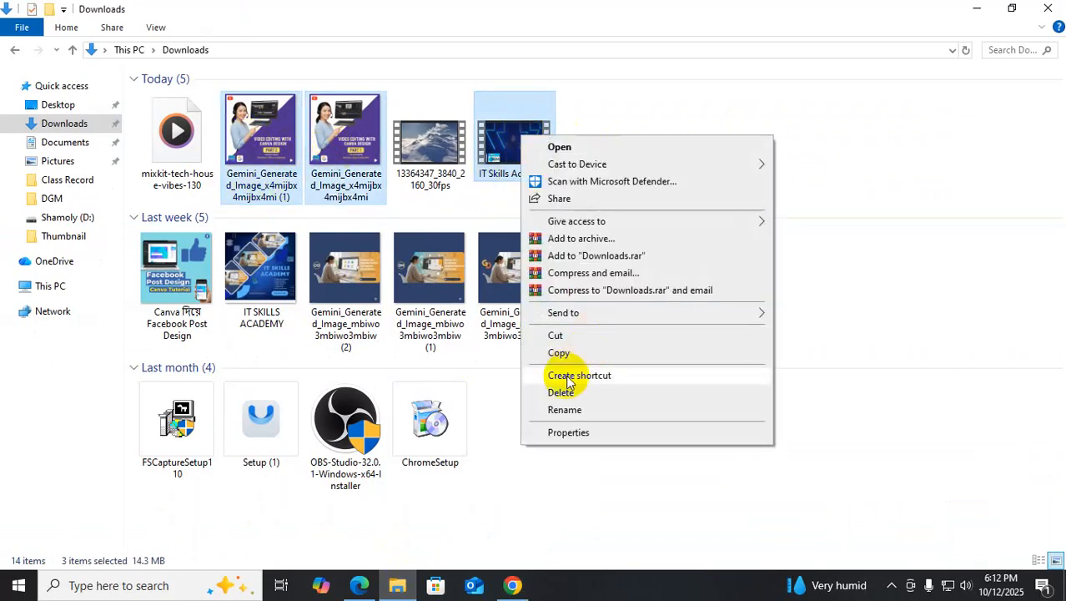
{"action": "left_click", "coordinate": [570, 336]}
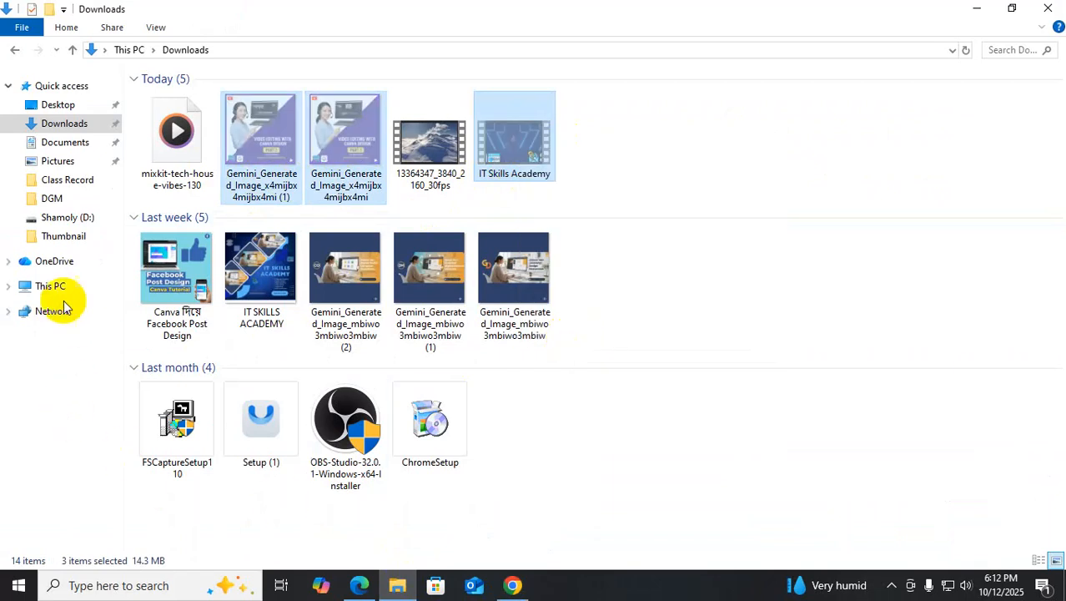
{"action": "left_click", "coordinate": [75, 218]}
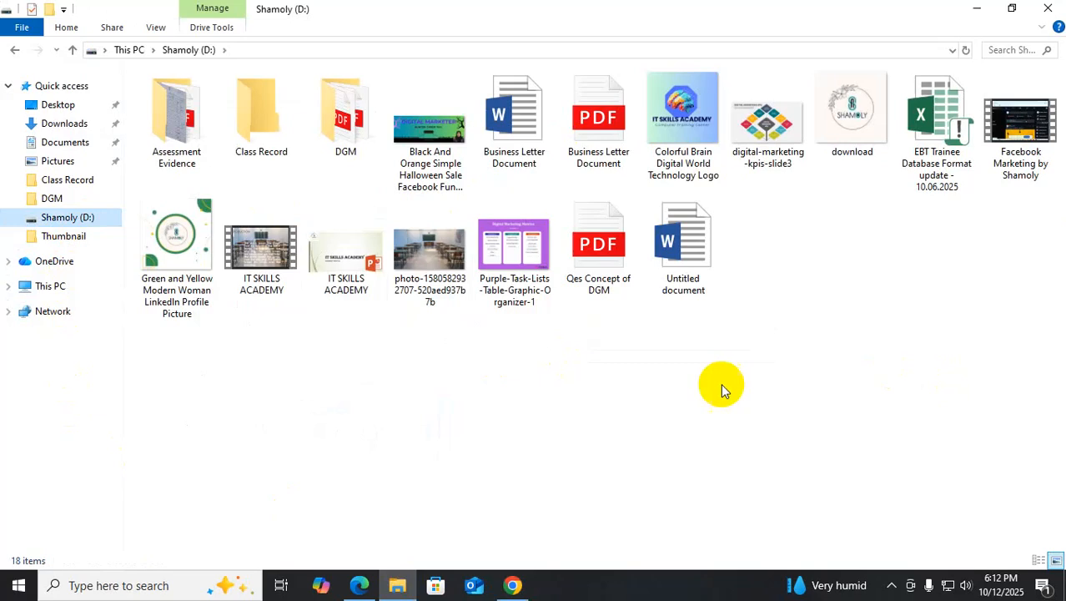
{"action": "right_click", "coordinate": [560, 388]}
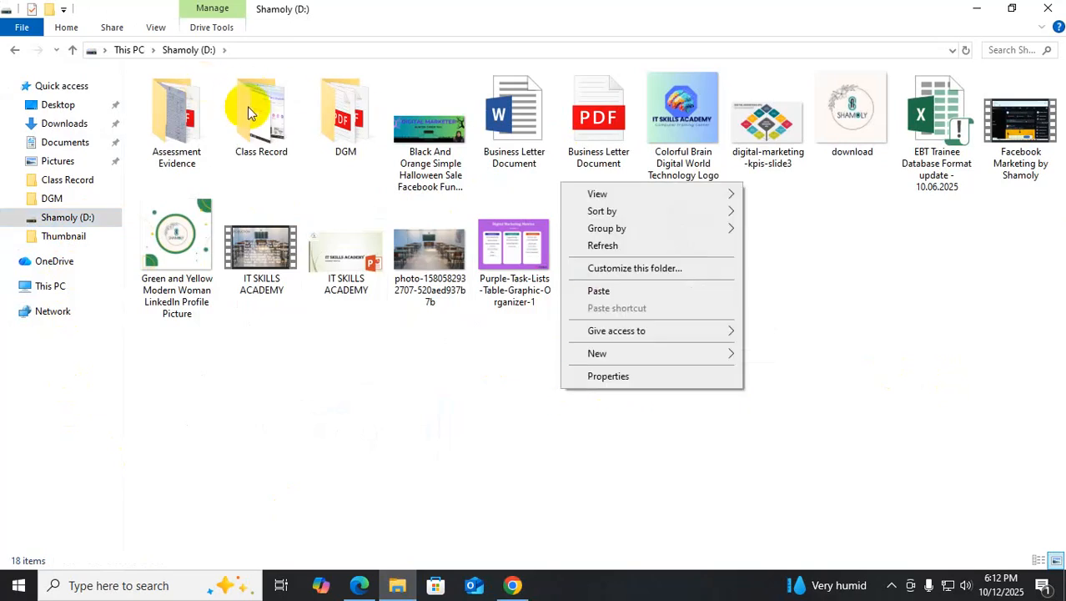
{"action": "left_click", "coordinate": [604, 291]}
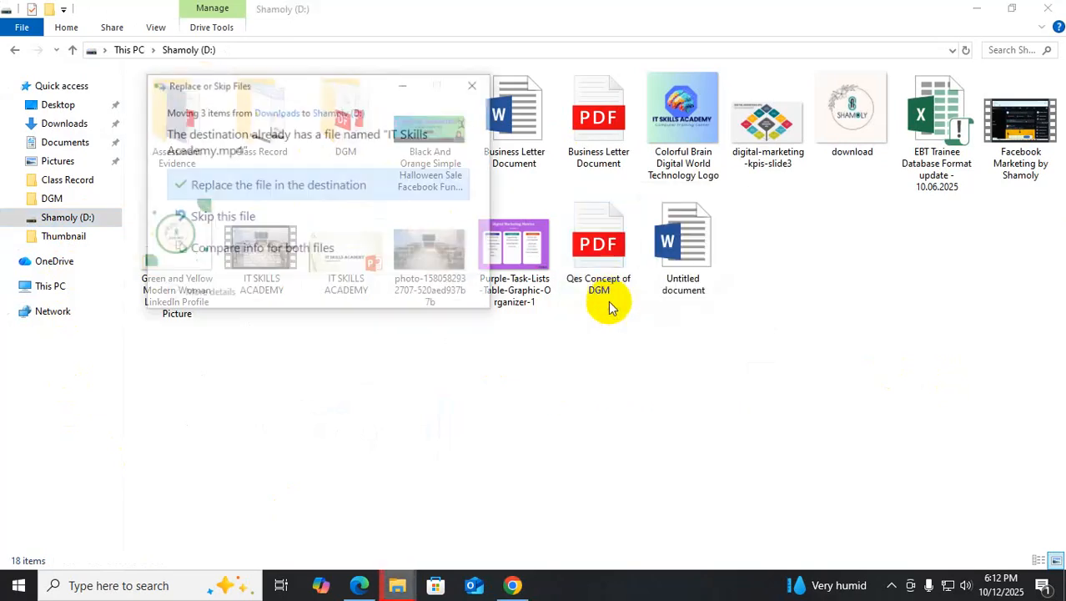
Step: Resolve the IT Skills Academy.mp4 name conflict by keeping both the moved file and the one already on the D: drive
{"action": "left_click", "coordinate": [302, 250]}
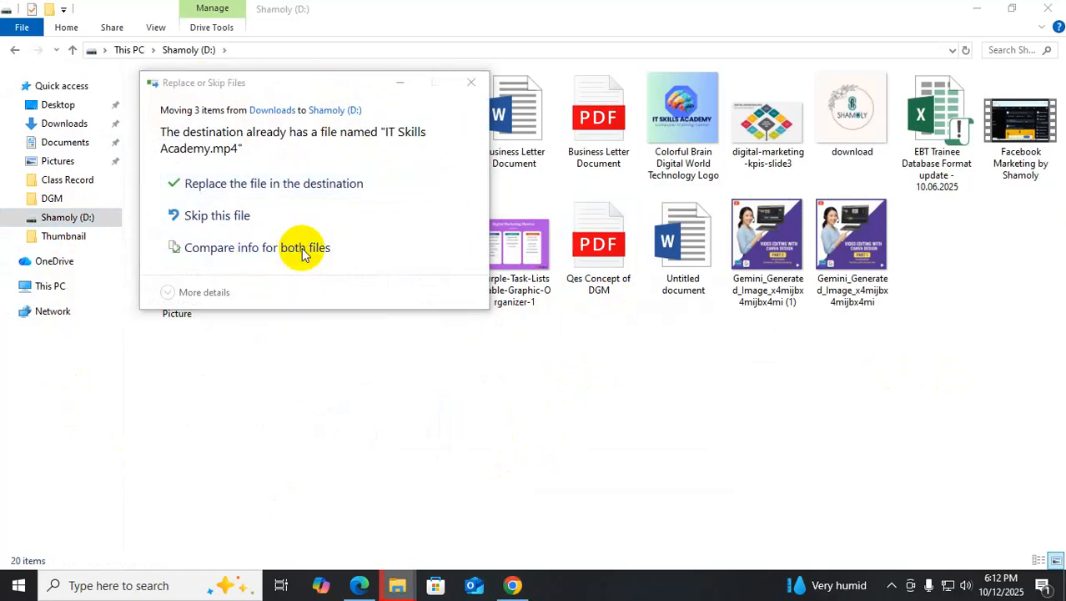
{"action": "left_click", "coordinate": [354, 205]}
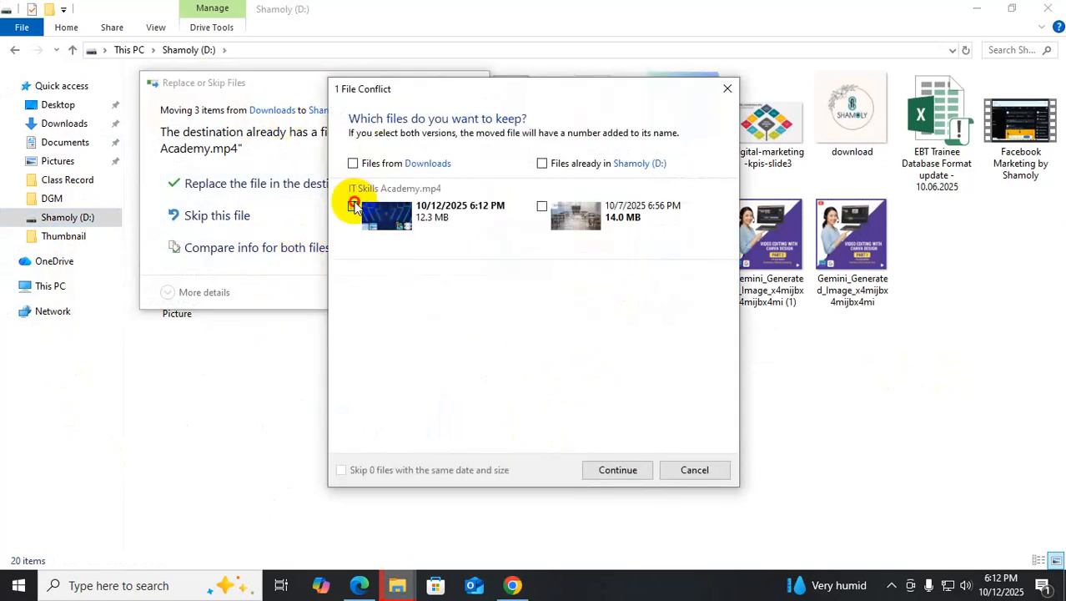
{"action": "left_click", "coordinate": [543, 163]}
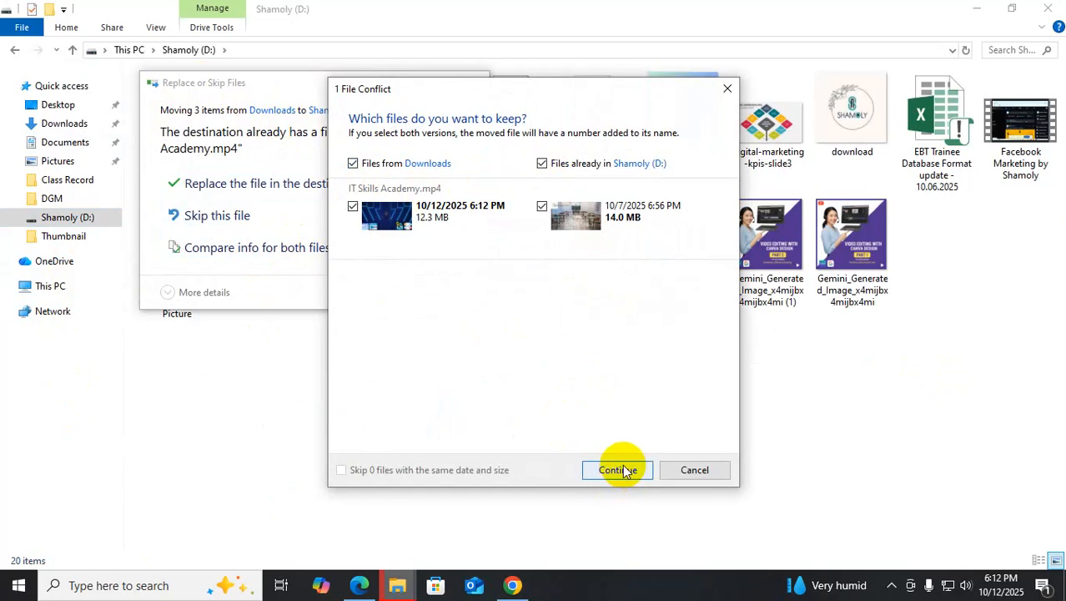
{"action": "left_click", "coordinate": [618, 469]}
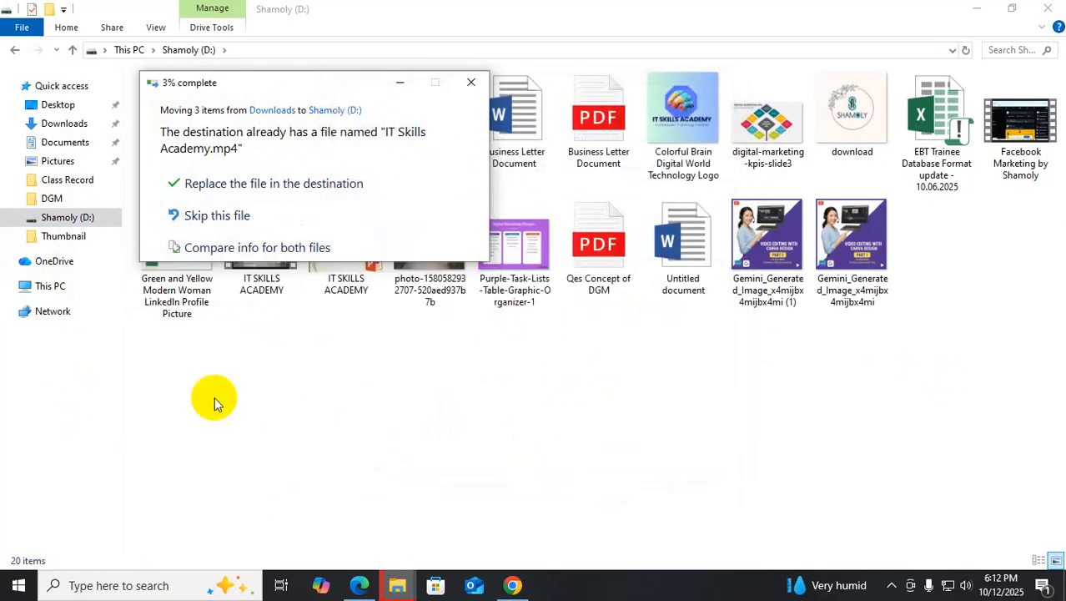
{"action": "left_click", "coordinate": [667, 457]}
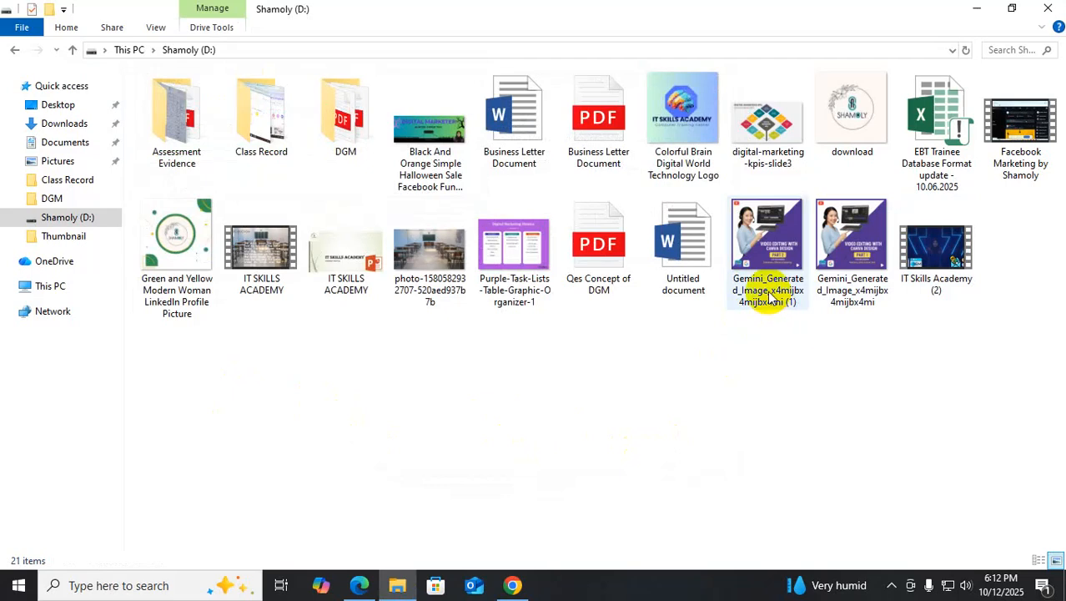
Step: Rename the moved IT Skills Academy (2) video as "Video Editing in Canva" and copy that name
{"action": "right_click", "coordinate": [934, 288]}
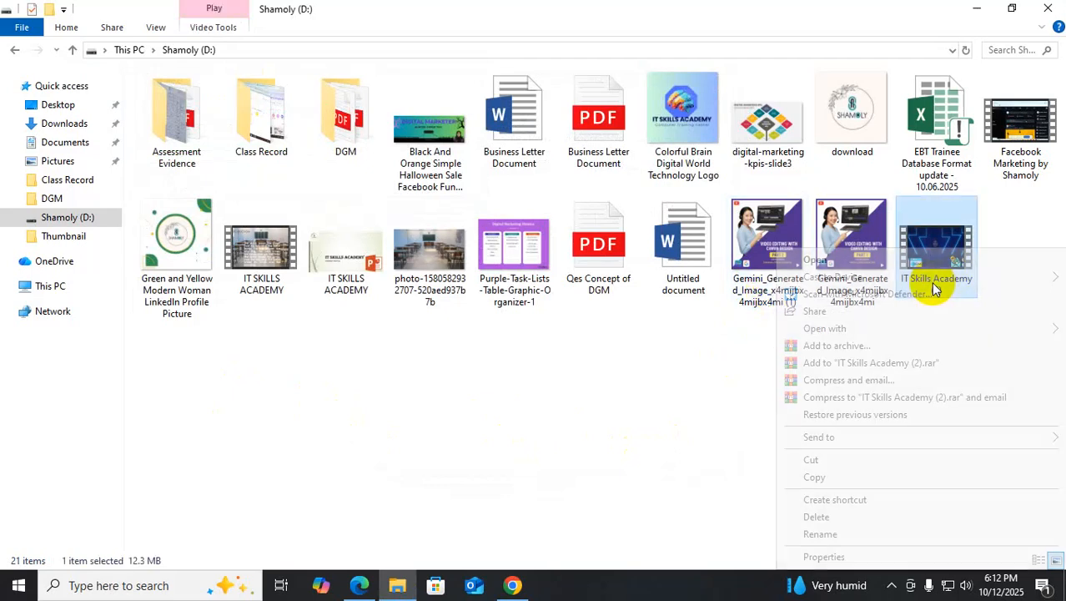
{"action": "left_click", "coordinate": [833, 535]}
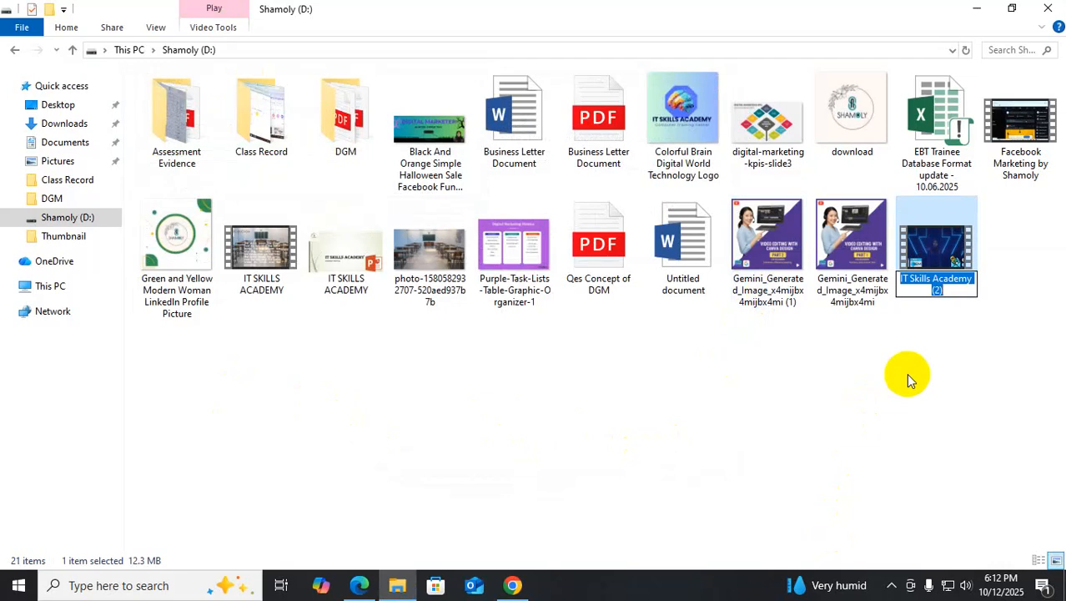
{"action": "type", "text": "Video Editing in Can"}
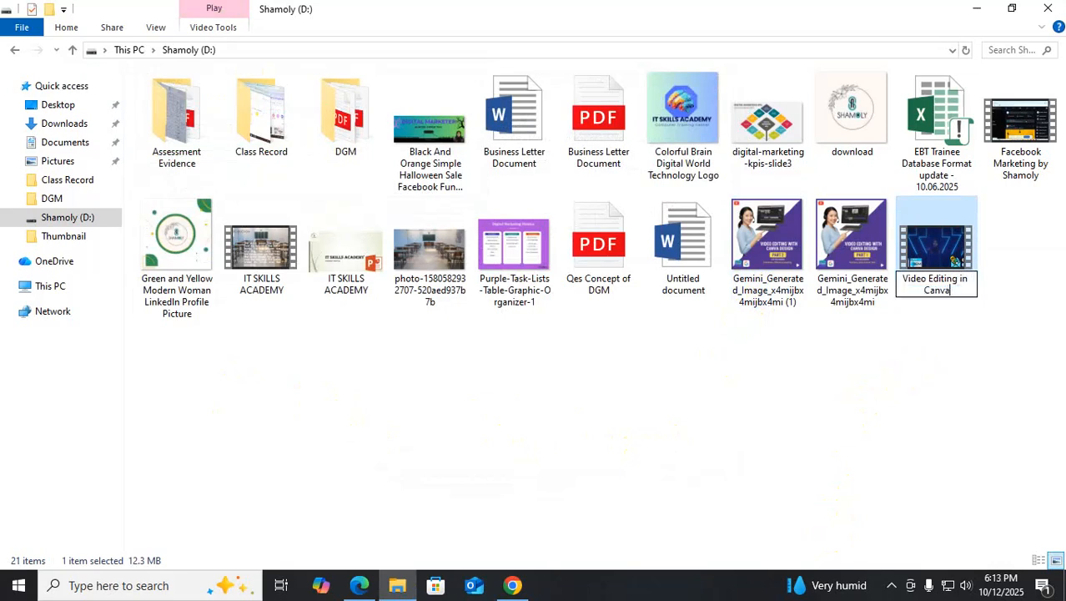
{"action": "type", "text": "va"}
{"action": "left_click_drag", "start_coordinate": [965, 287], "coordinate": [901, 279]}
{"action": "key", "text": "ctrl+c"}
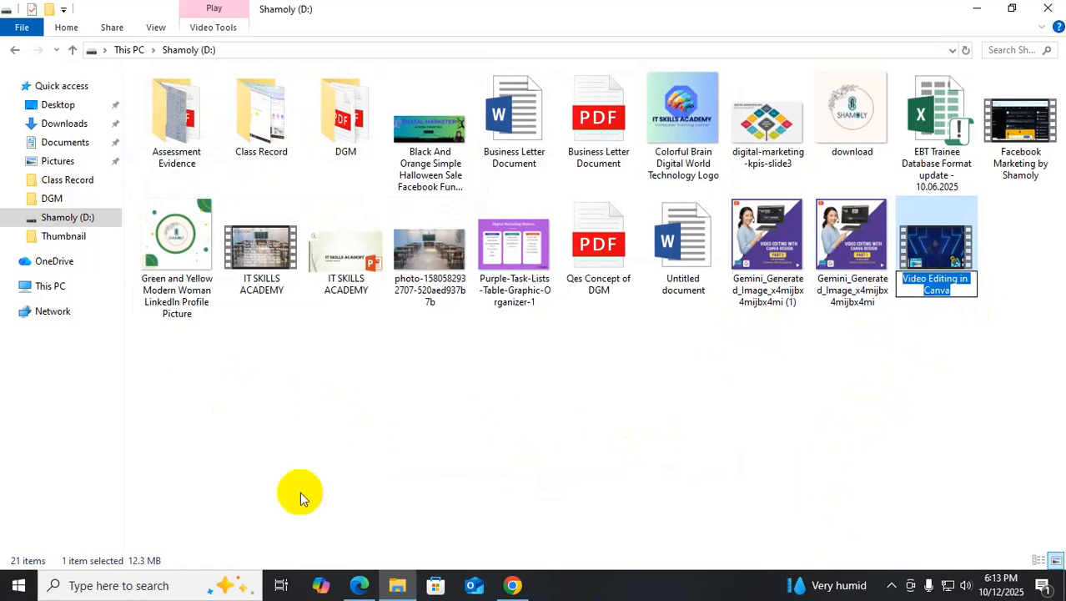
{"action": "left_click", "coordinate": [873, 381]}
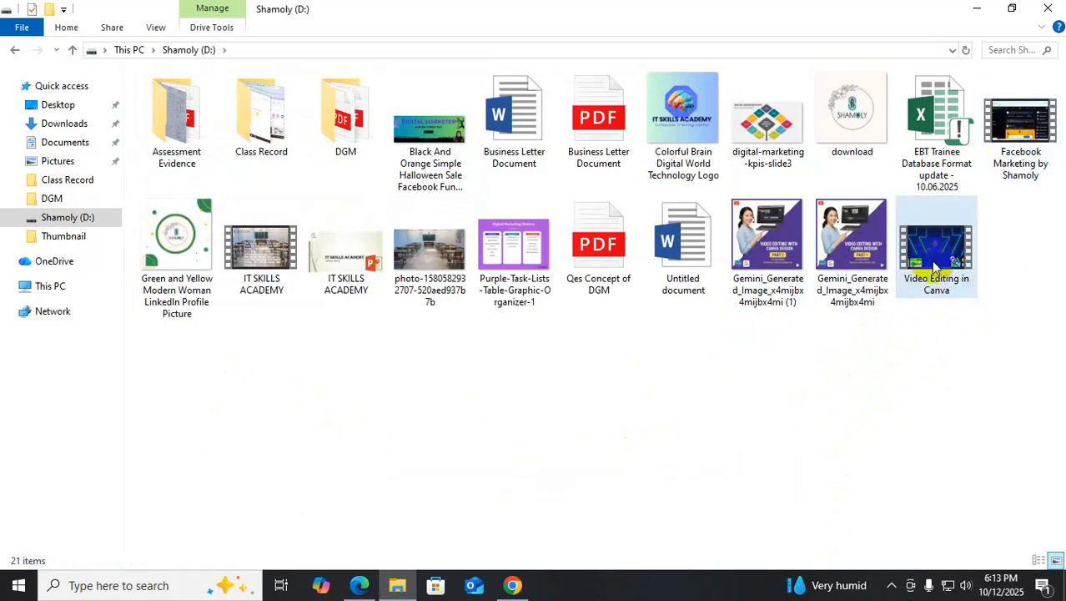
{"action": "mouse_move", "coordinate": [934, 265]}
{"action": "left_mouse_down"}
{"action": "mouse_move", "coordinate": [257, 149]}
{"action": "mouse_move", "coordinate": [929, 251]}
{"action": "mouse_move", "coordinate": [934, 267]}
{"action": "left_mouse_up"}
{"action": "left_click", "coordinate": [903, 364]}
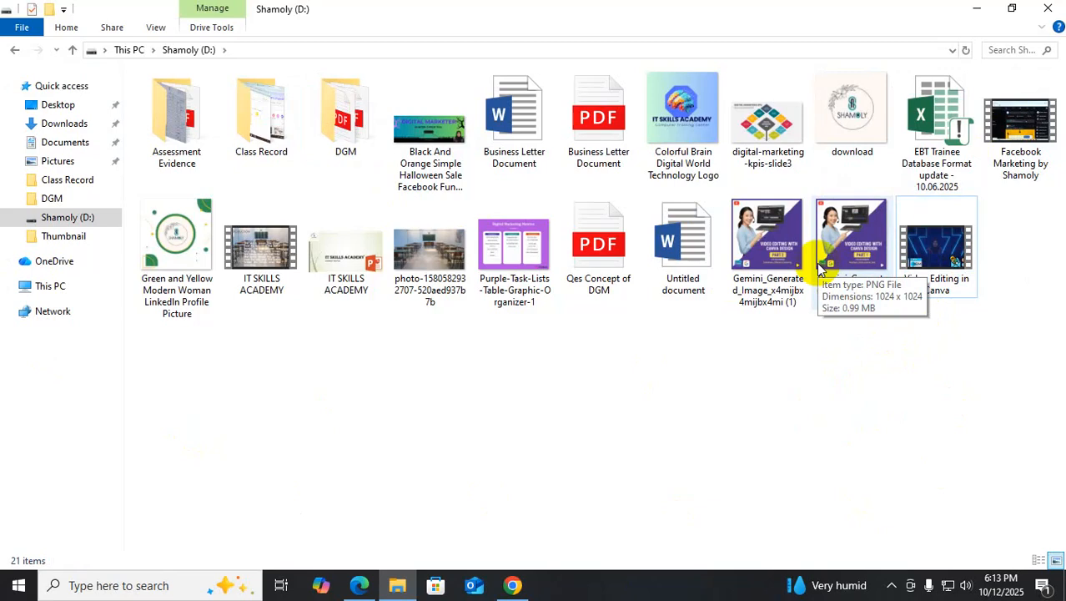
Step: Rename the Gemini_Generated_Image_x4mijbx4mijbx4mi (1) image as "Video Editing in Canva P- 1", reusing the copied name
{"action": "left_click", "coordinate": [770, 298]}
{"action": "double_click", "coordinate": [768, 294]}
{"action": "right_click", "coordinate": [769, 292]}
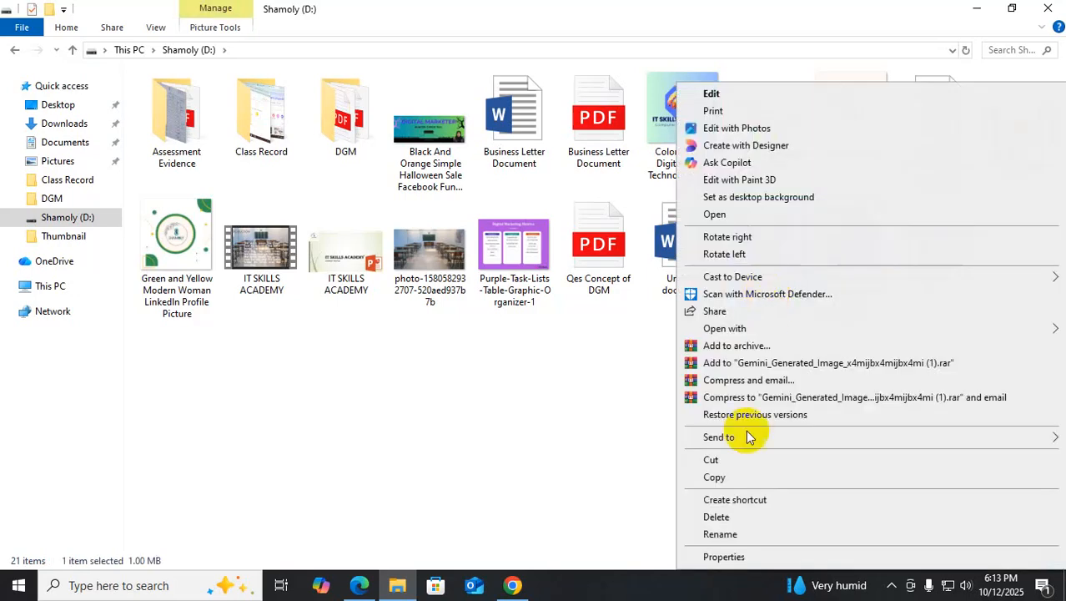
{"action": "left_click", "coordinate": [726, 536]}
{"action": "key", "text": "ctrl+v"}
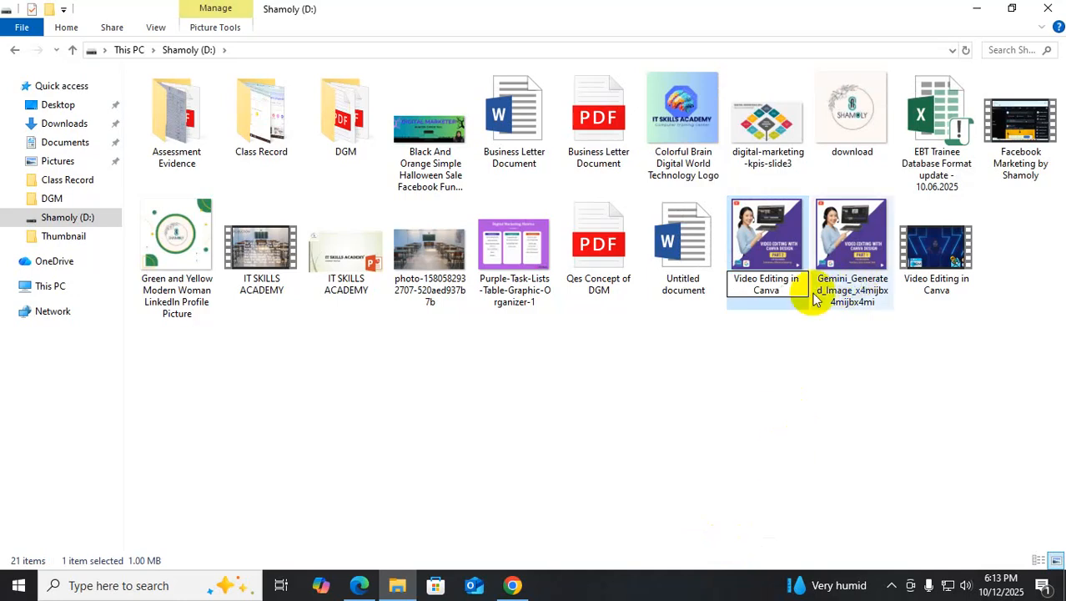
{"action": "type", "text": "P- 1"}
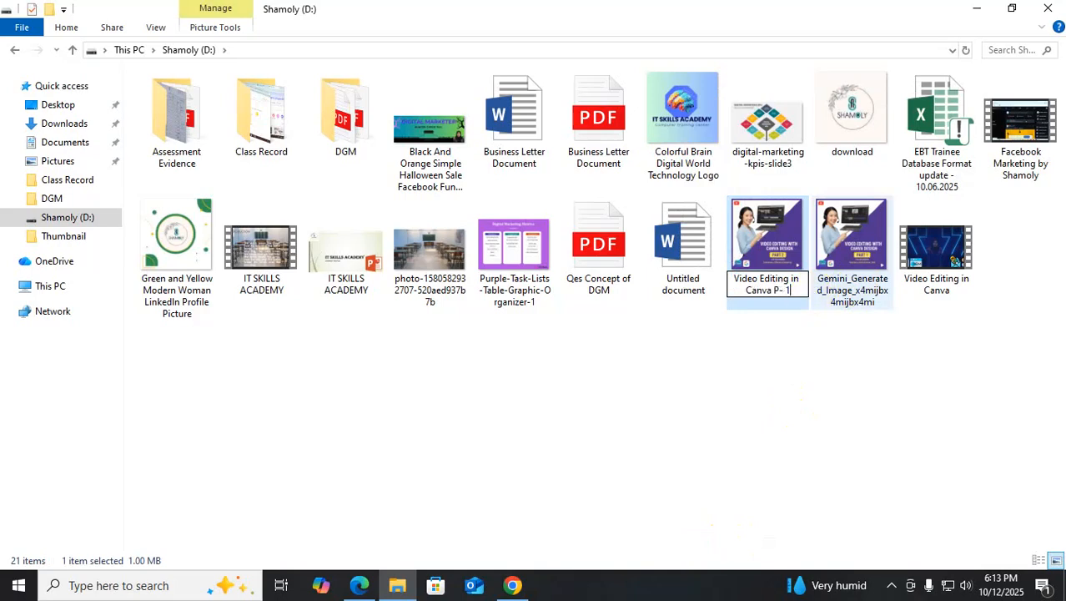
{"action": "left_click", "coordinate": [830, 295]}
Step: Rename the remaining Gemini_Generated_Image_x4mijbx4mijbx4mi image as "Video Editing in Canva P-2", reusing the copied name
{"action": "right_click", "coordinate": [849, 290]}
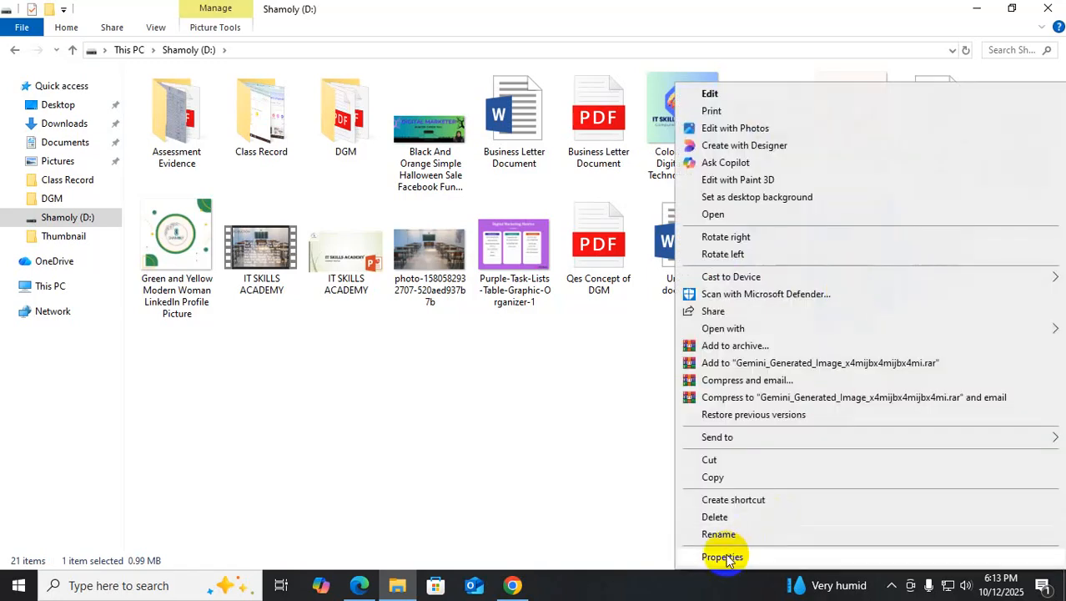
{"action": "left_click", "coordinate": [727, 535]}
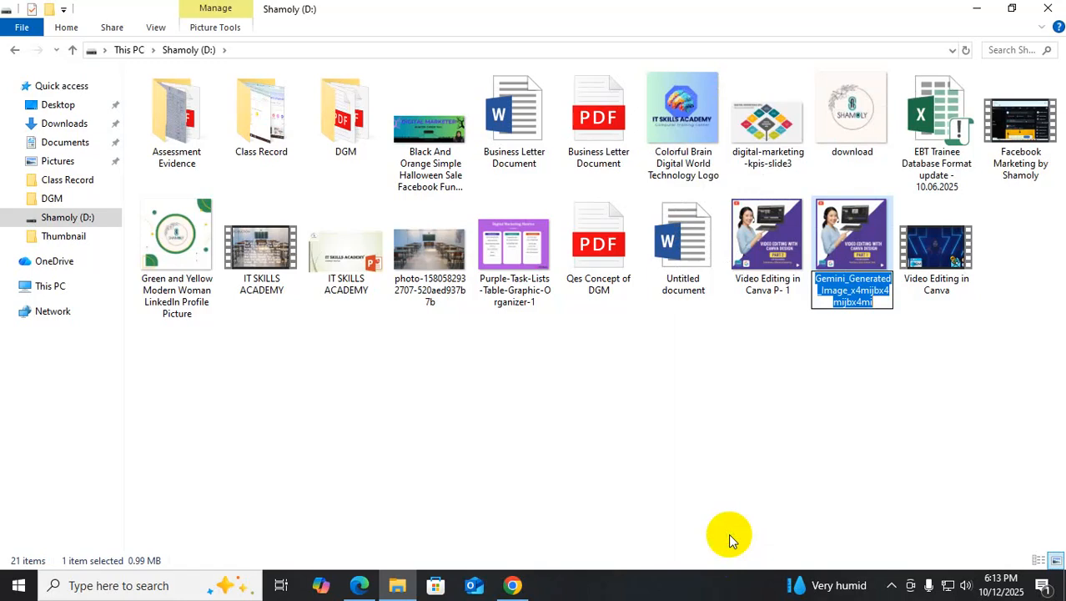
{"action": "key", "text": "ctrl+v"}
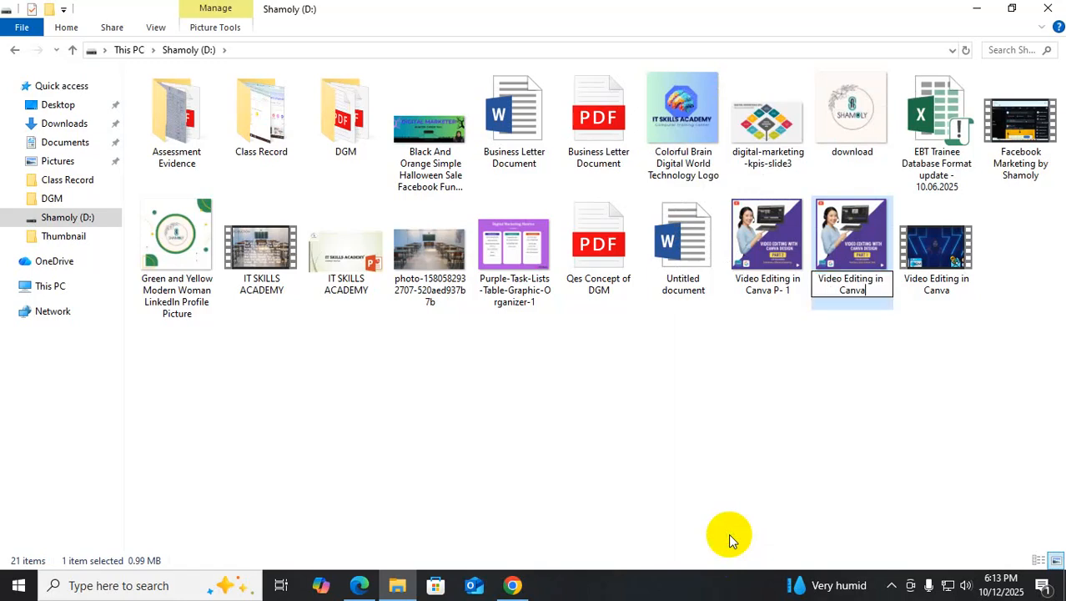
{"action": "type", "text": "P-2"}
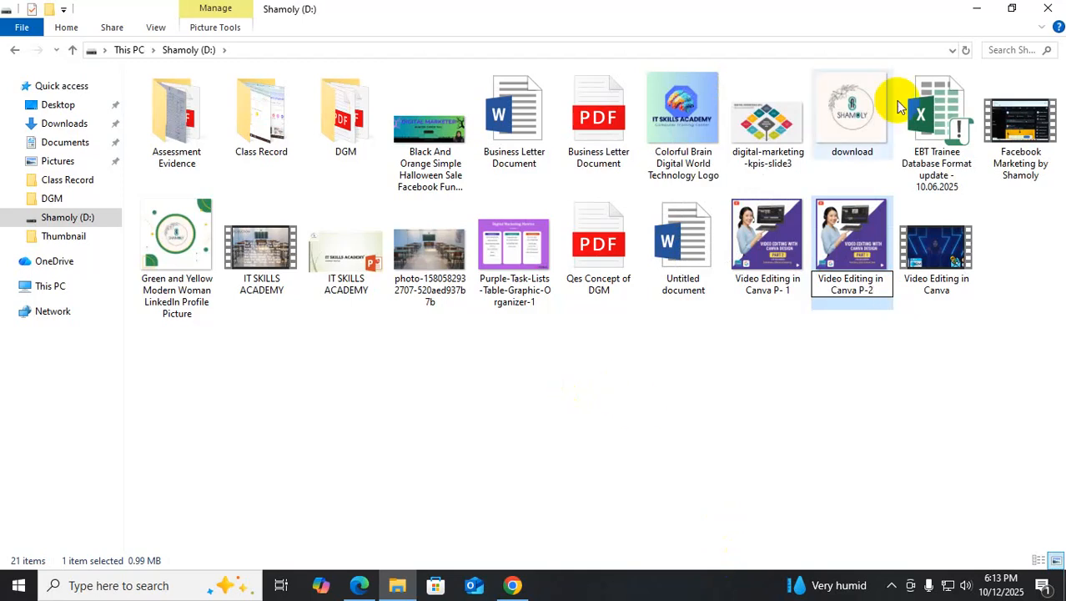
{"action": "left_click", "coordinate": [781, 463]}
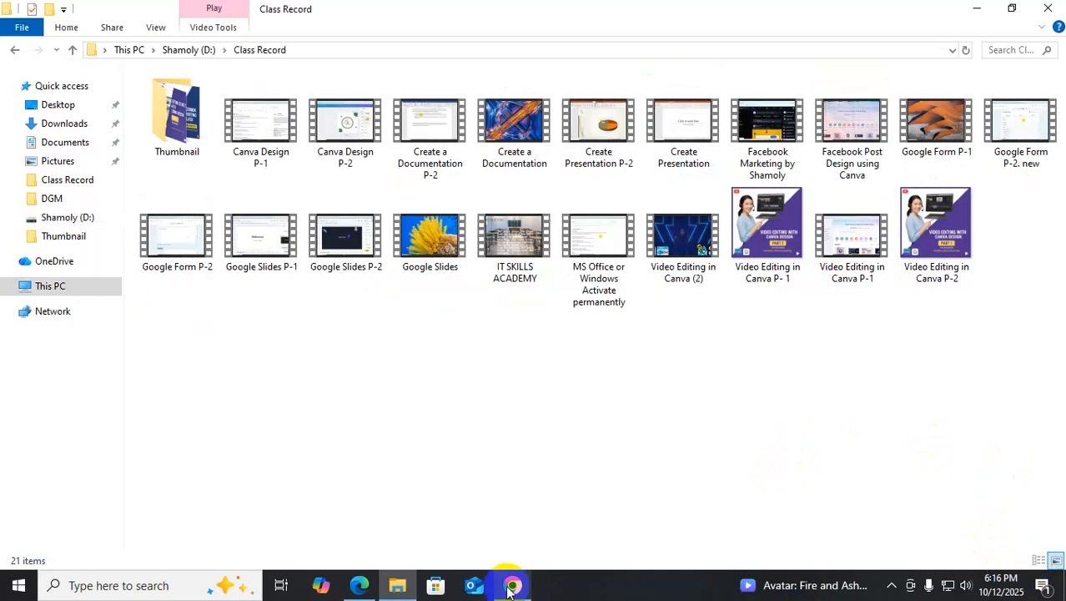
Step: Switch to Chrome, search for youtube in a new tab, and open the IT Skills Academy account's own YouTube channel page
{"action": "left_click", "coordinate": [511, 587]}
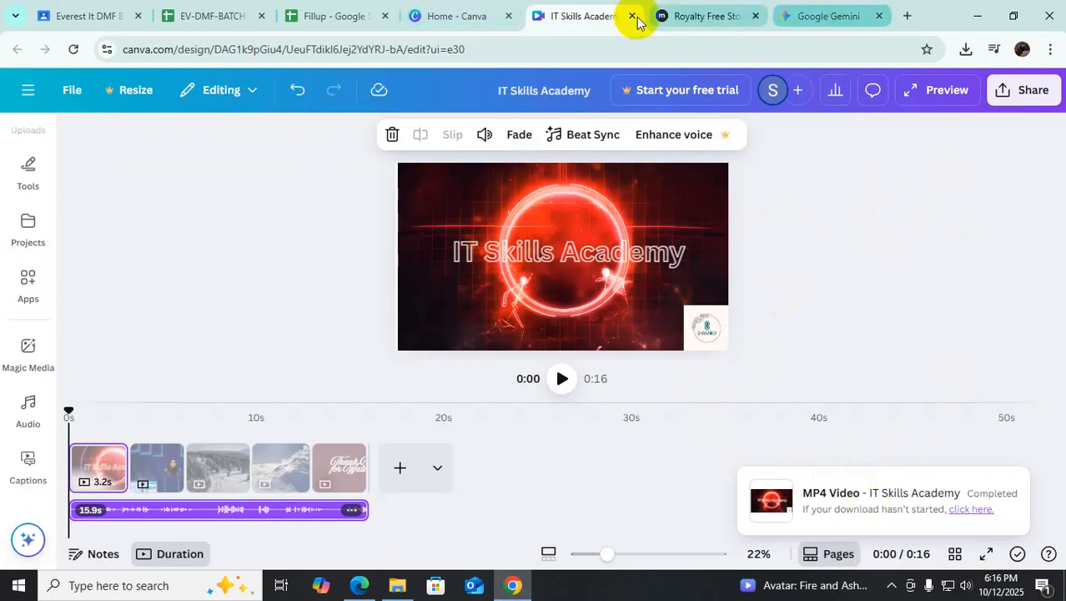
{"action": "left_click", "coordinate": [907, 16]}
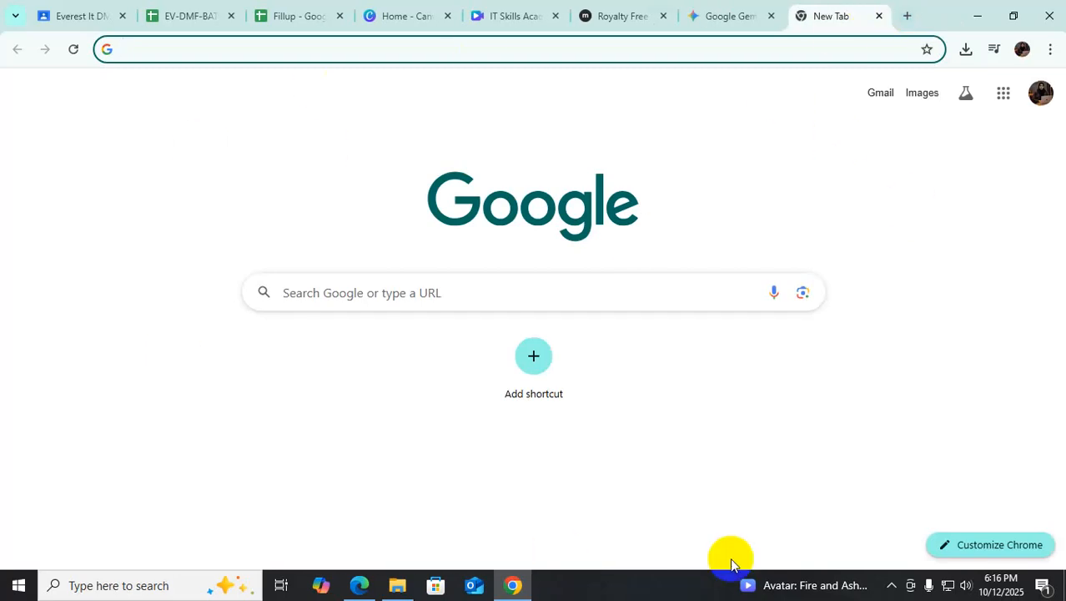
{"action": "type", "text": "you"}
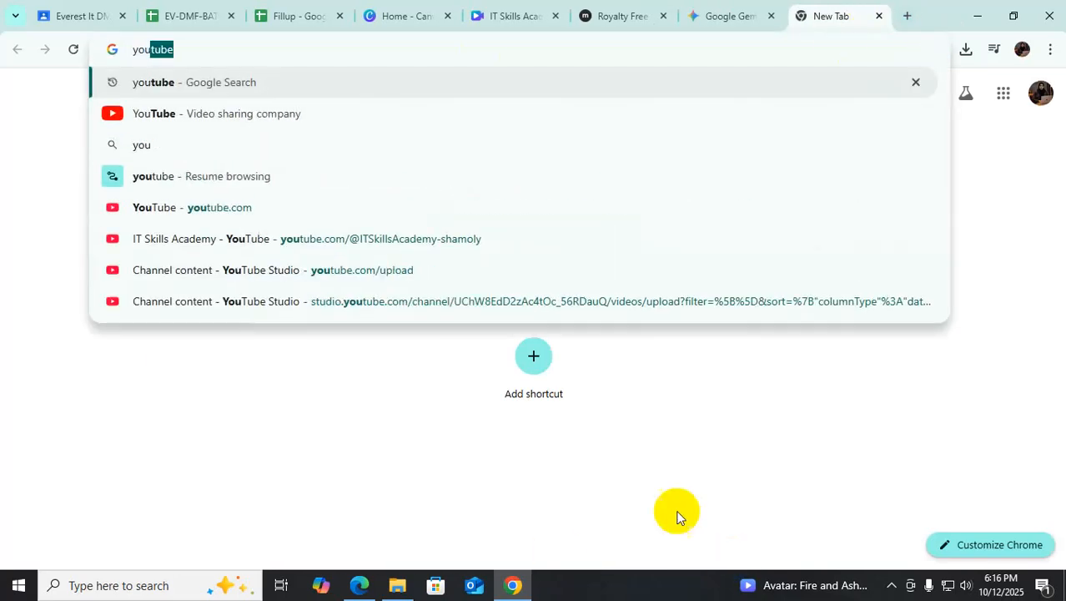
{"action": "key", "text": "Return"}
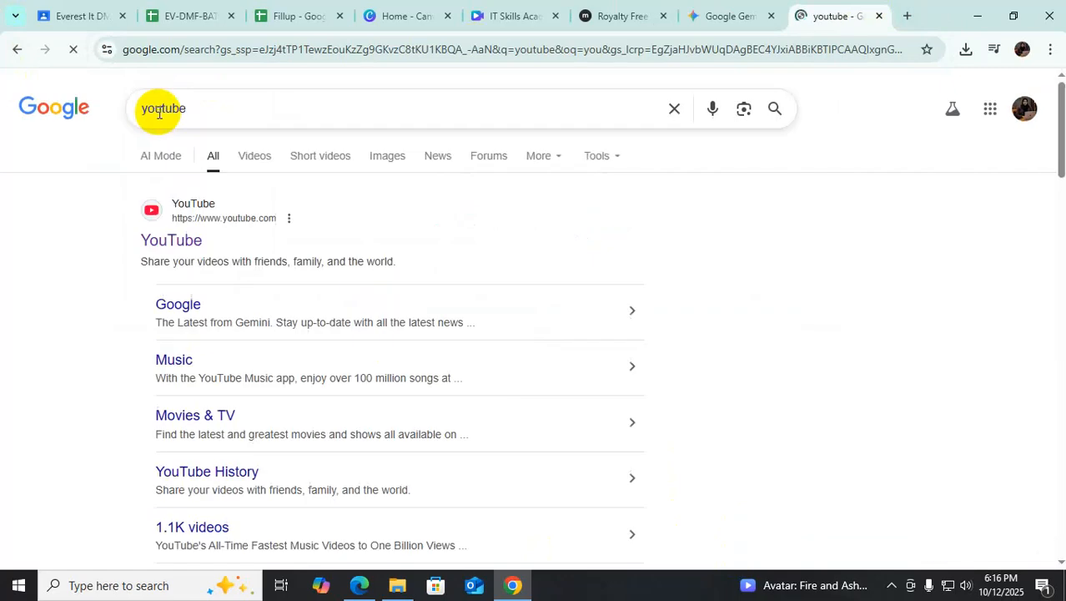
{"action": "left_click", "coordinate": [167, 243]}
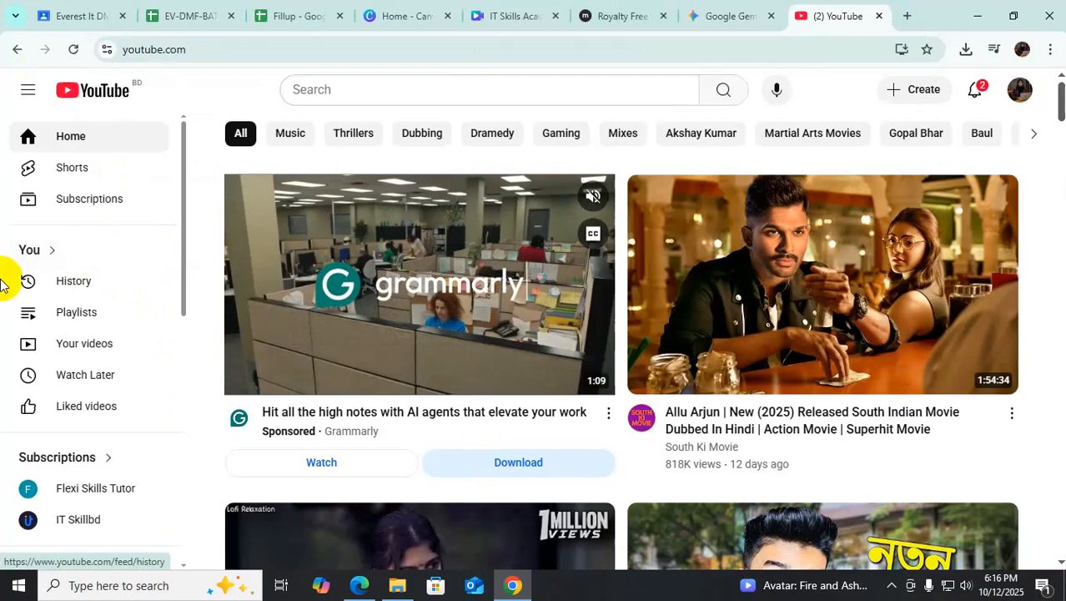
{"action": "left_click", "coordinate": [1019, 93]}
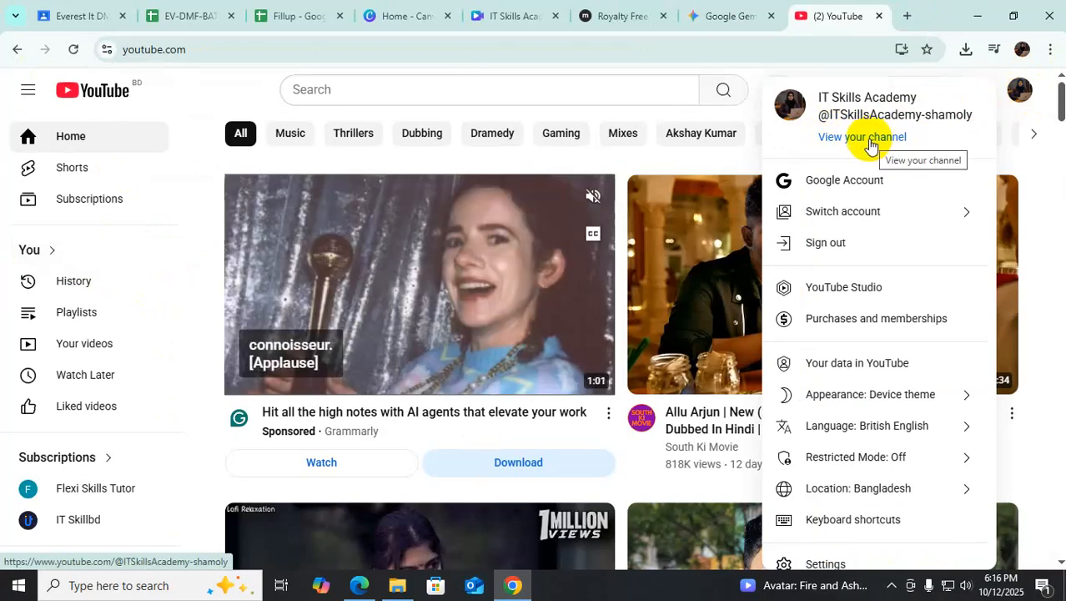
{"action": "left_click", "coordinate": [877, 140]}
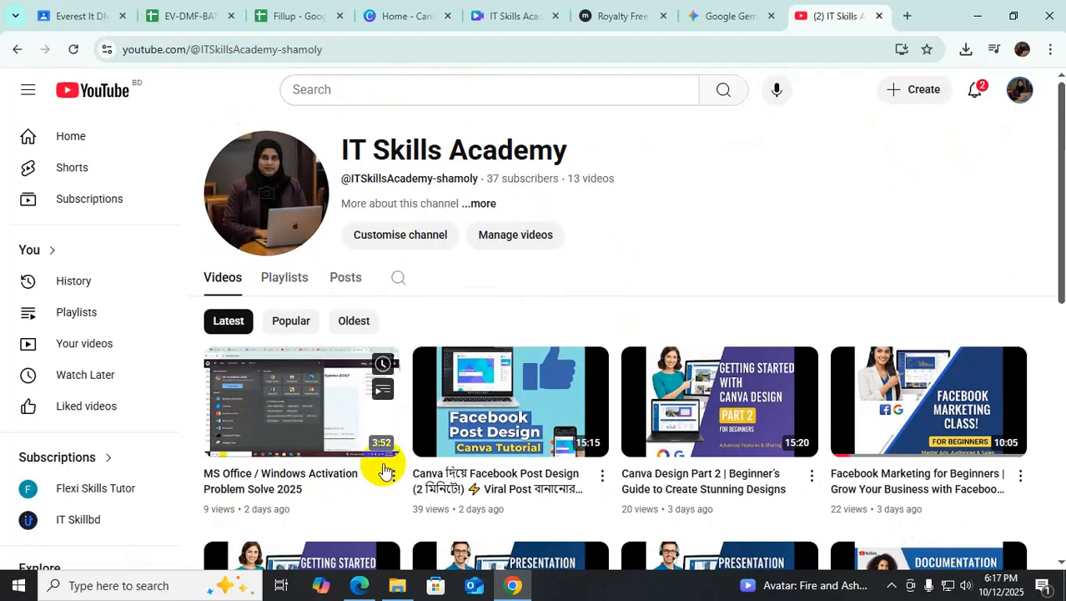
Step: Look over the uploaded videos on the IT Skills Academy channel page
{"action": "scroll", "coordinate": [449, 398], "scroll_direction": "down", "scroll_amount": 3}
{"action": "scroll", "coordinate": [449, 398], "scroll_direction": "up", "scroll_amount": 3}
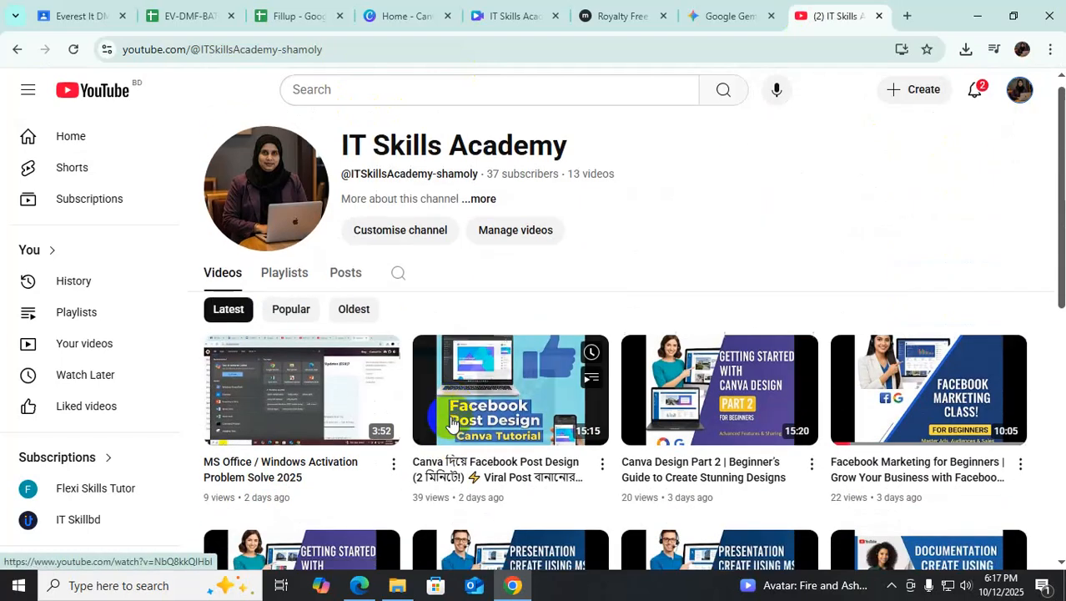
{"action": "scroll", "coordinate": [451, 417], "scroll_direction": "down", "scroll_amount": 5}
{"action": "scroll", "coordinate": [449, 419], "scroll_direction": "down", "scroll_amount": 2}
{"action": "scroll", "coordinate": [471, 501], "scroll_direction": "up", "scroll_amount": 7}
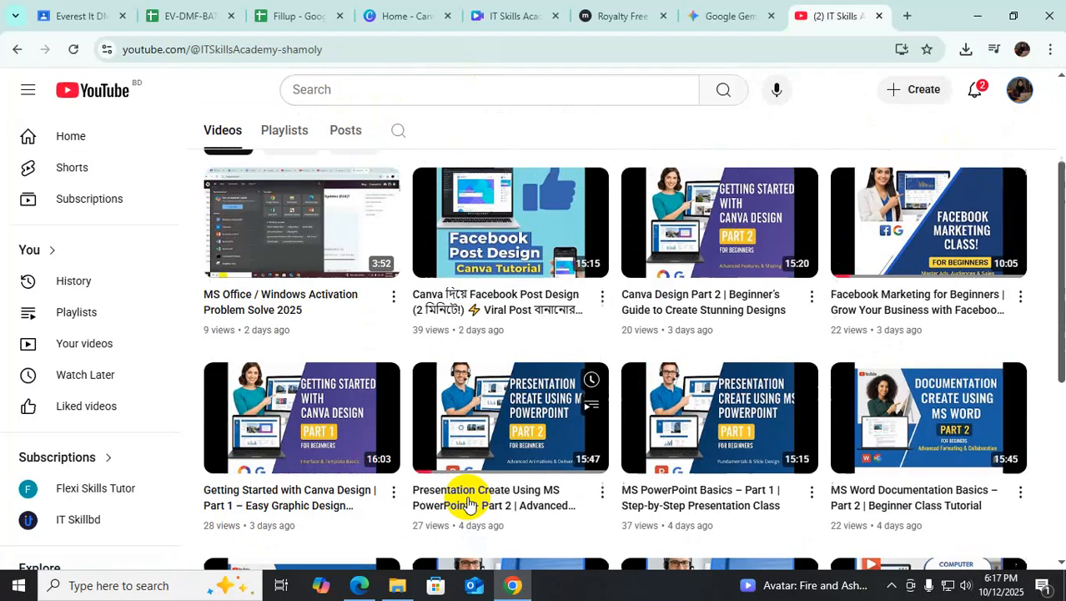
{"action": "left_click", "coordinate": [275, 225]}
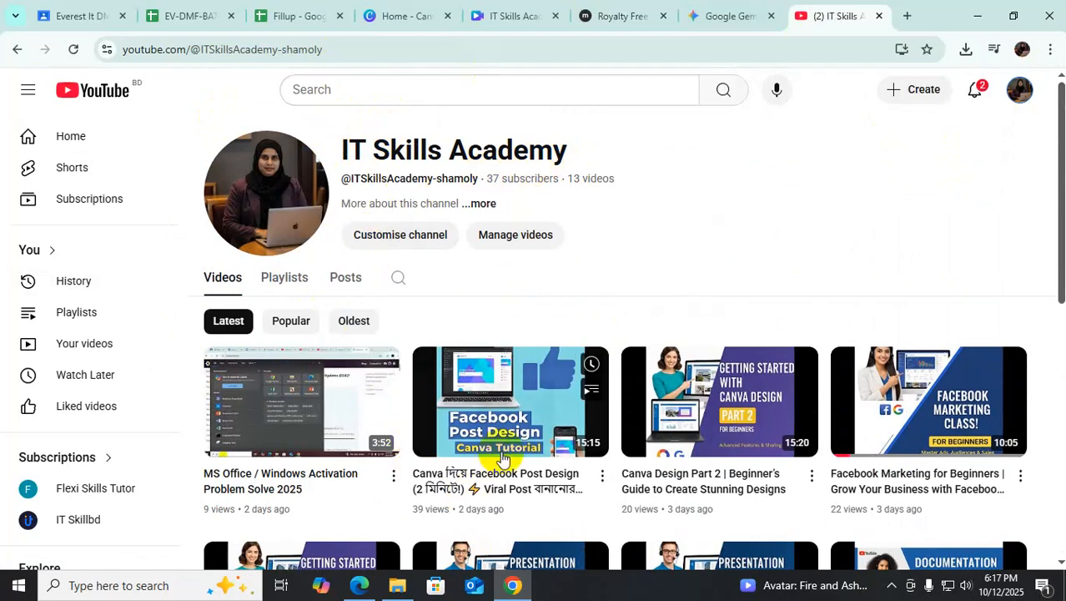
{"action": "scroll", "coordinate": [500, 453], "scroll_direction": "down", "scroll_amount": 5}
{"action": "scroll", "coordinate": [501, 459], "scroll_direction": "up", "scroll_amount": 6}
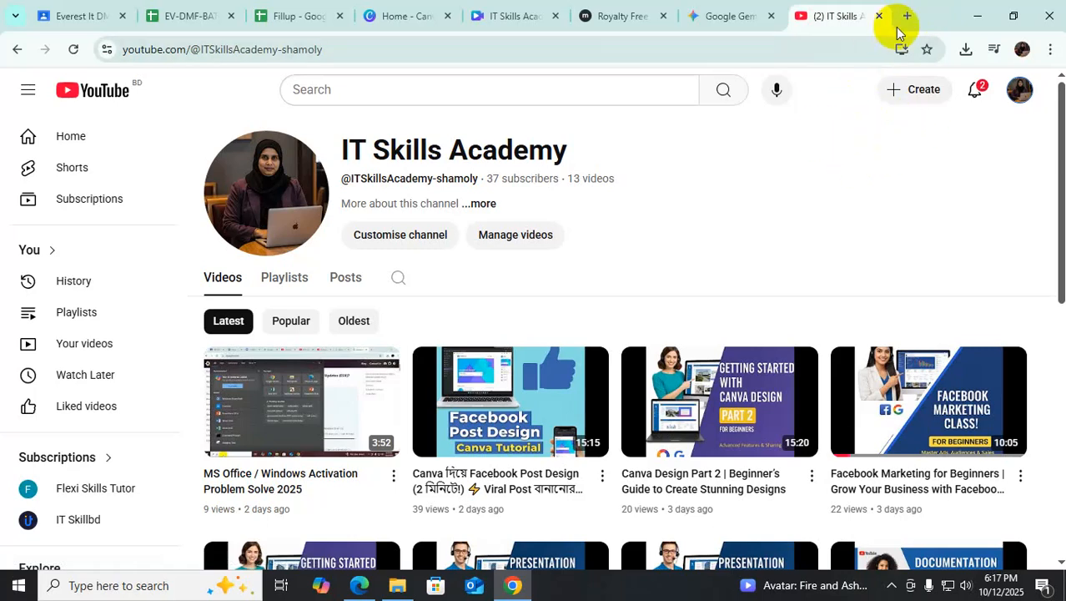
Step: Start a new video upload on the channel and browse to the Class Record folder on drive D: for the file
{"action": "left_click", "coordinate": [892, 97]}
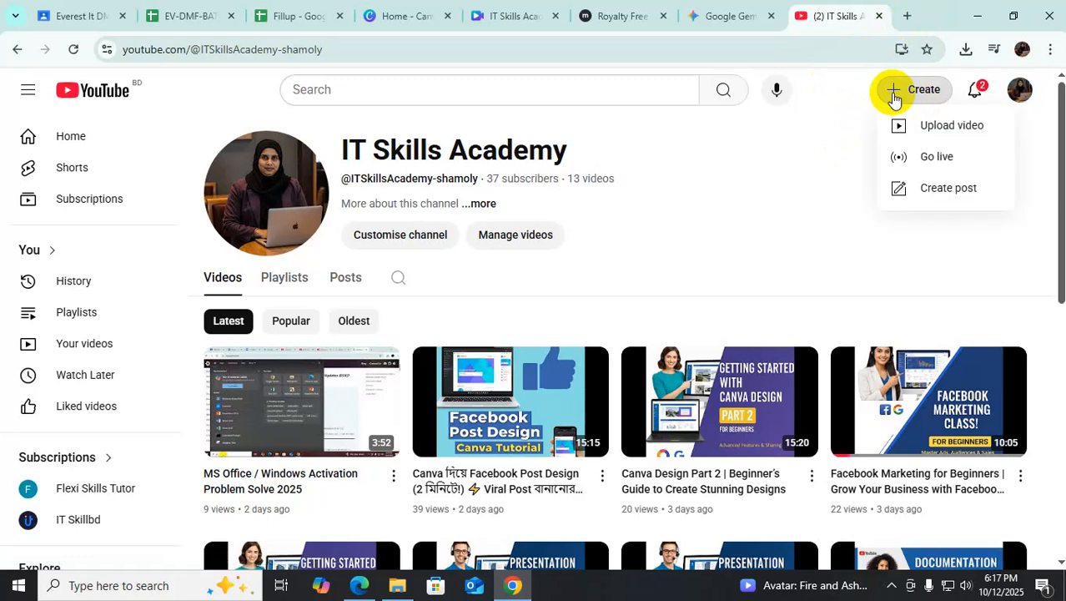
{"action": "left_click", "coordinate": [951, 130]}
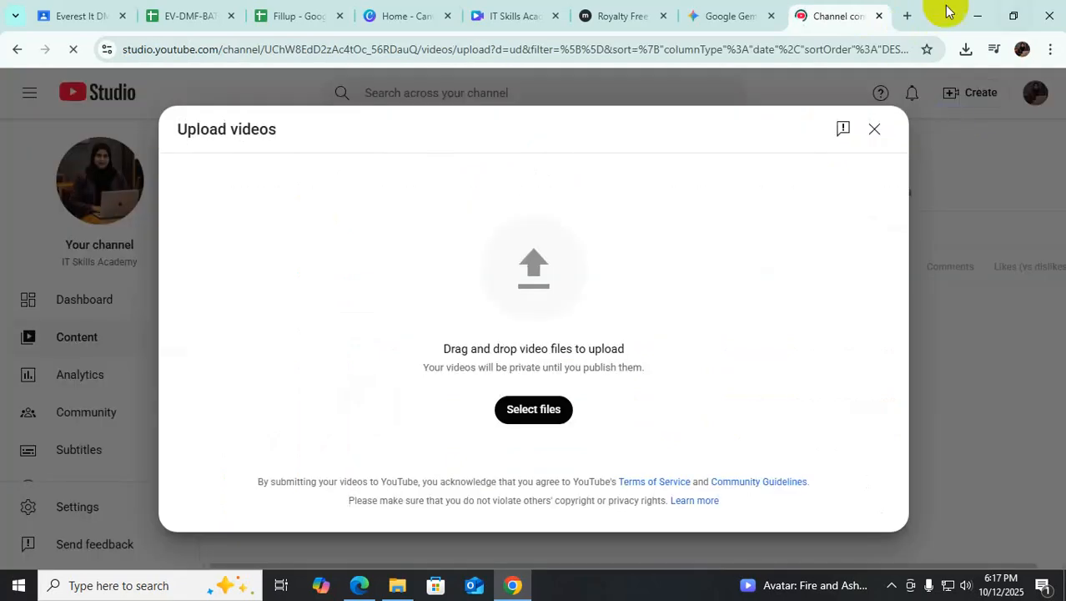
{"action": "left_click", "coordinate": [504, 419]}
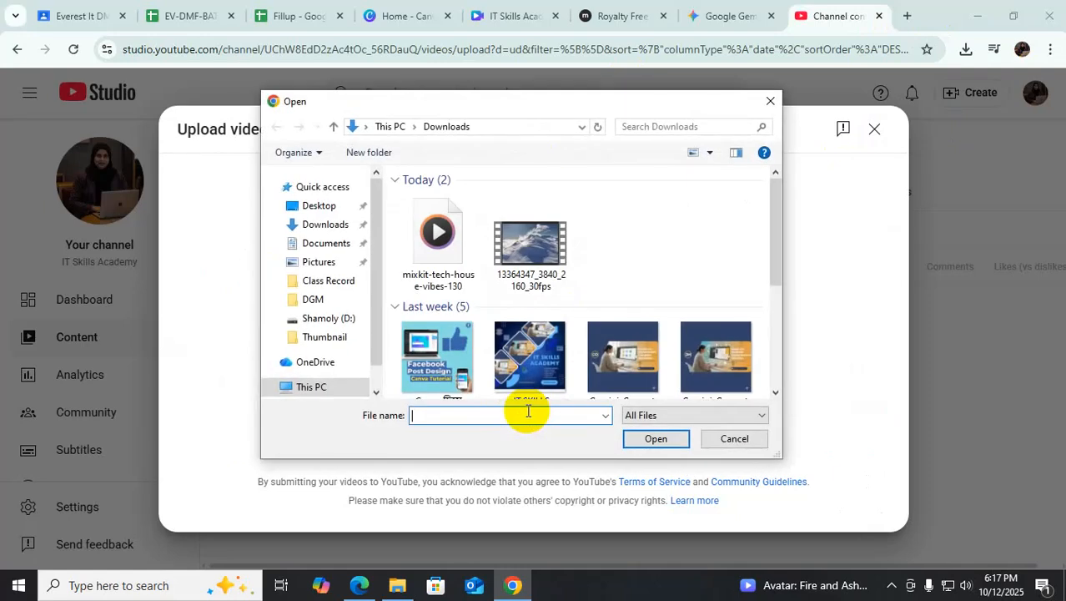
{"action": "left_click", "coordinate": [326, 322]}
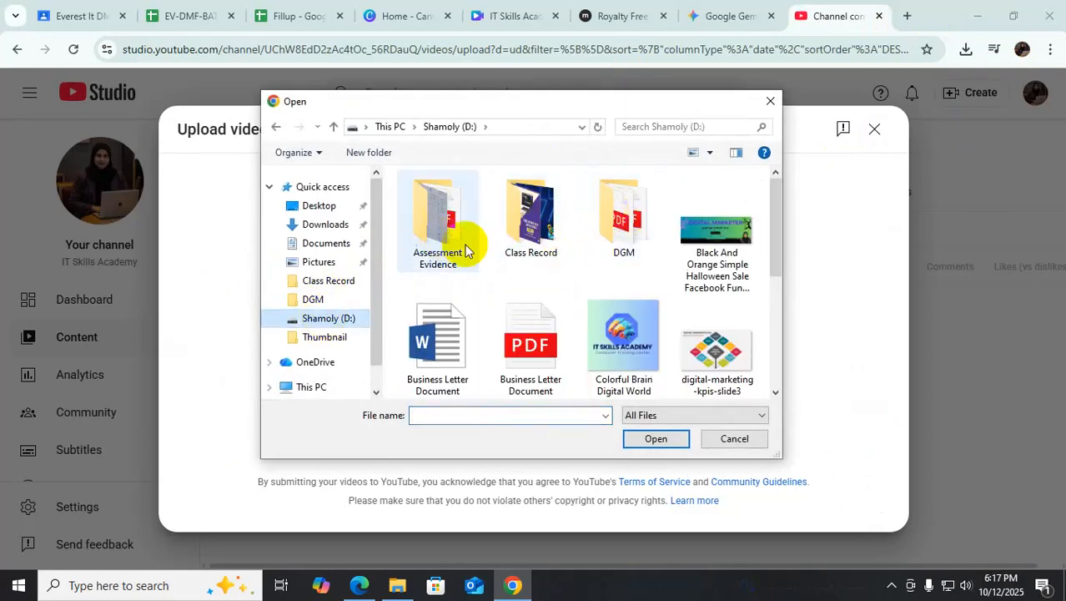
{"action": "double_click", "coordinate": [520, 268]}
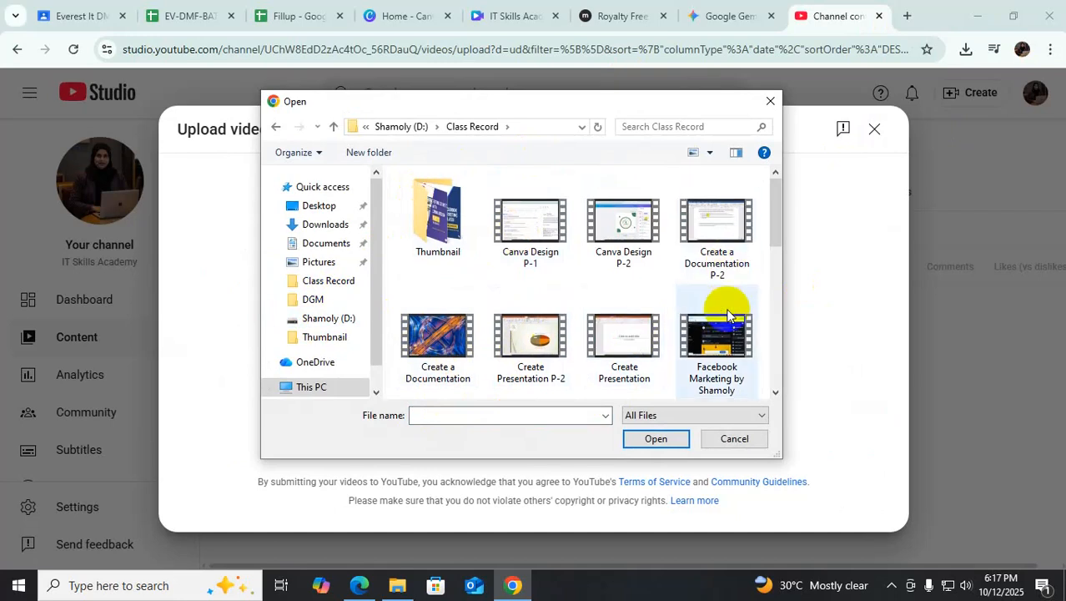
Step: Rename the "Video Editing in Canva (2)" video file as "Video Editing in Canva" within the file selection dialog
{"action": "scroll", "coordinate": [726, 312], "scroll_direction": "down", "scroll_amount": 2}
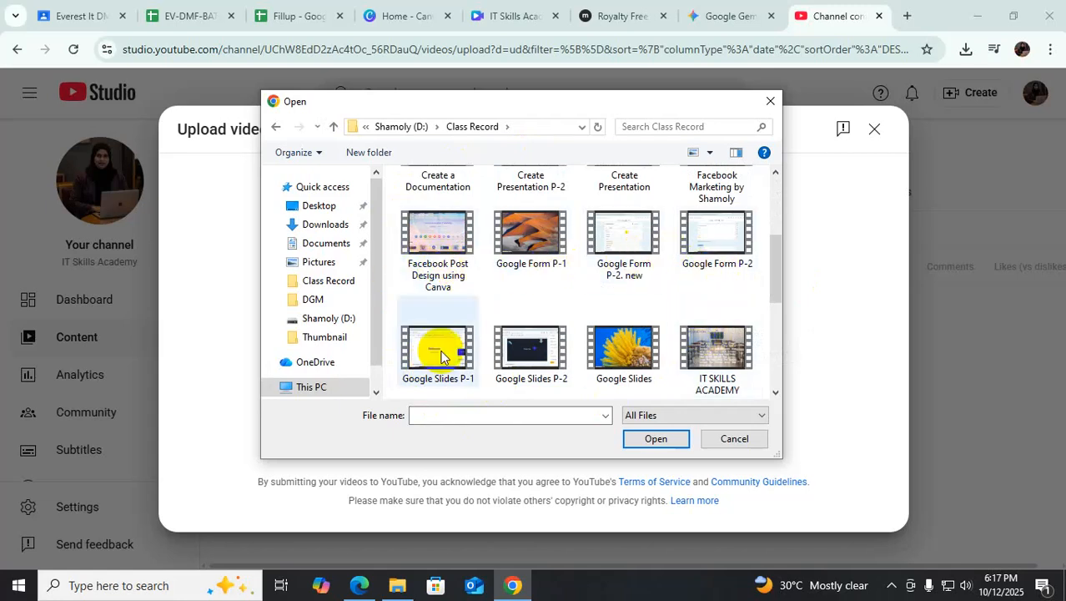
{"action": "scroll", "coordinate": [584, 351], "scroll_direction": "down", "scroll_amount": 2}
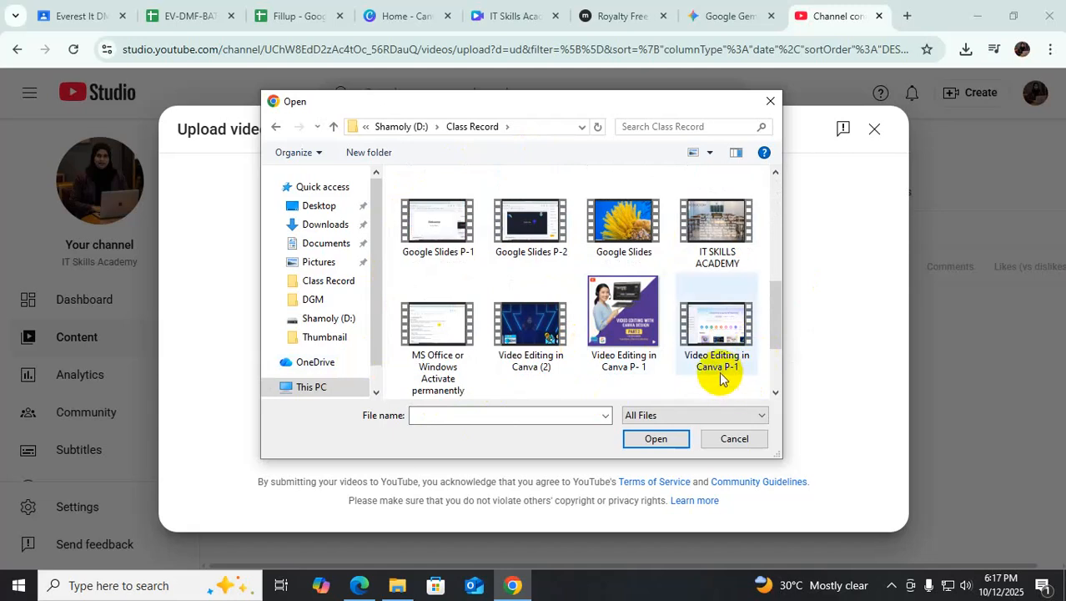
{"action": "left_click", "coordinate": [524, 334]}
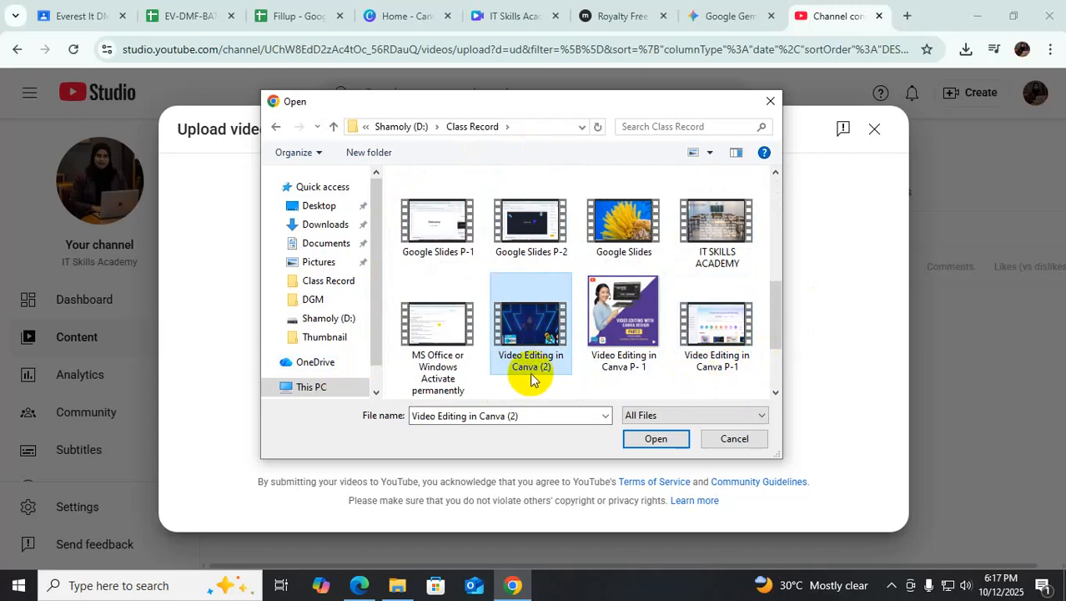
{"action": "right_click", "coordinate": [533, 367]}
{"action": "left_click", "coordinate": [631, 323]}
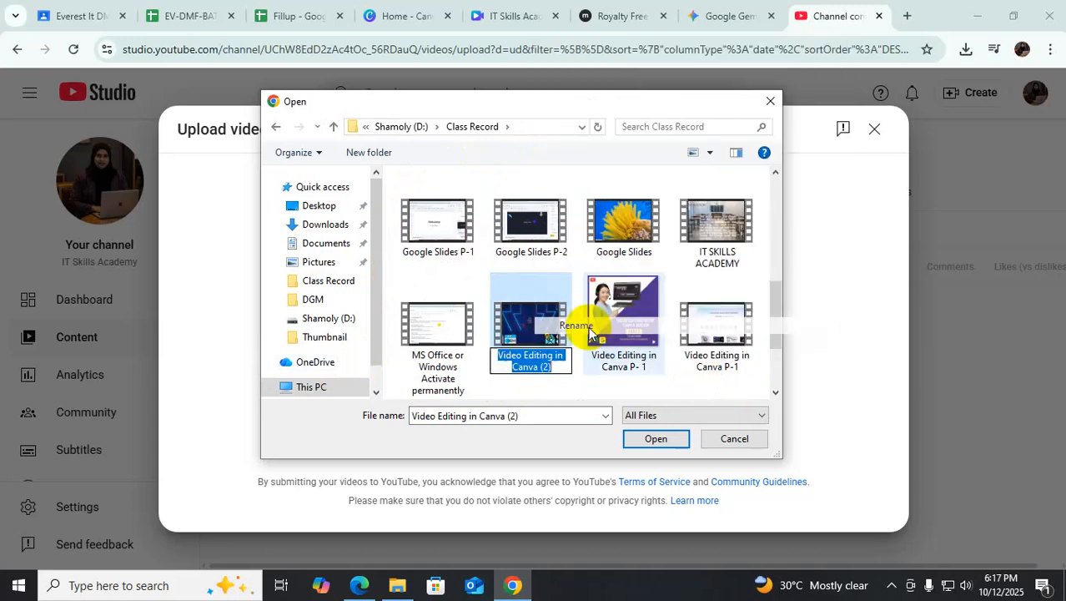
{"action": "left_click", "coordinate": [553, 366]}
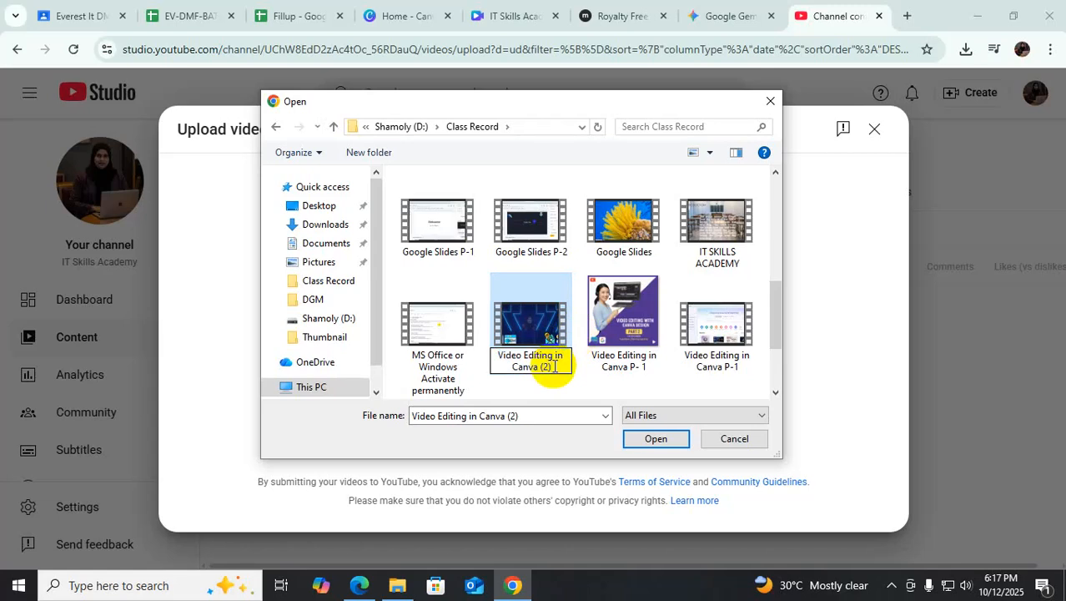
{"action": "type", "text": "P-2"}
{"action": "key", "text": "Return"}
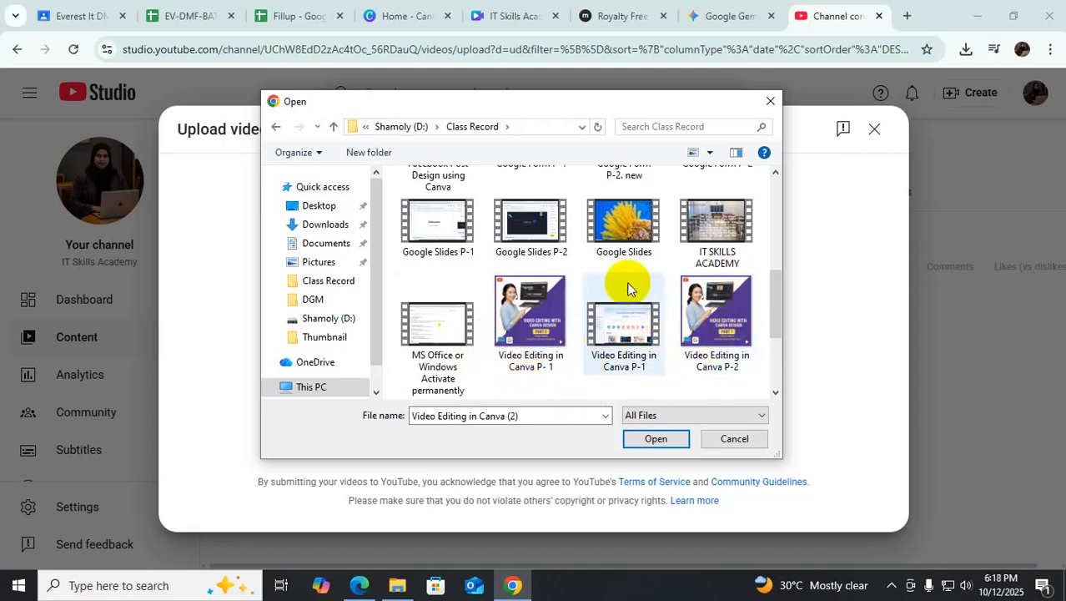
Step: Select the "Video Editing in Canva" video from the Class Record folder and upload it to the channel
{"action": "scroll", "coordinate": [590, 336], "scroll_direction": "down", "scroll_amount": 1}
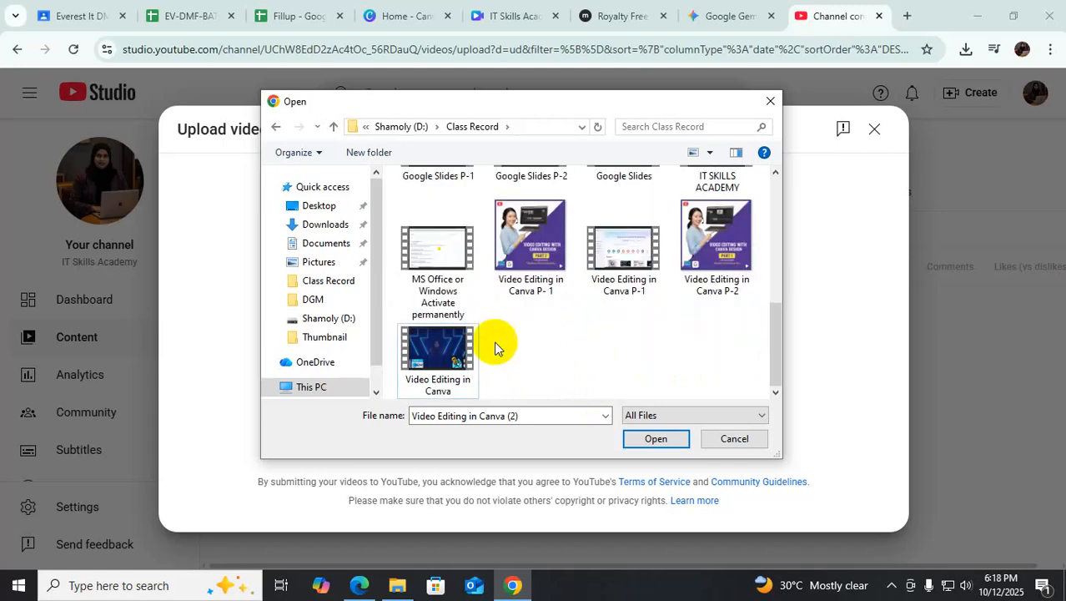
{"action": "left_click", "coordinate": [427, 356]}
{"action": "left_click", "coordinate": [667, 438]}
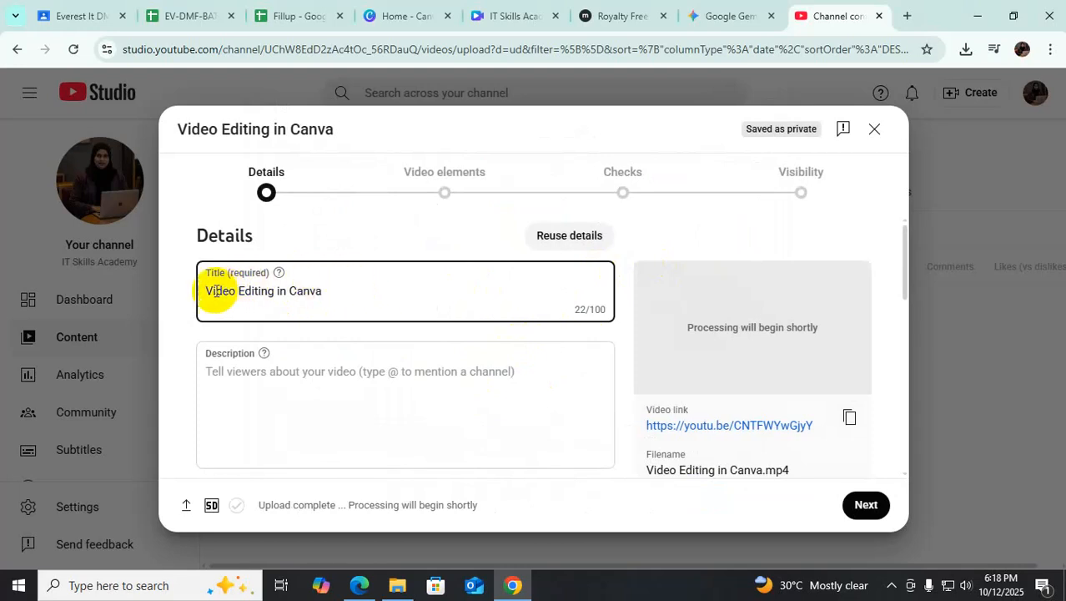
Step: Replace the uploaded video's title with "Intro Video"
{"action": "left_click_drag", "start_coordinate": [207, 292], "coordinate": [322, 290]}
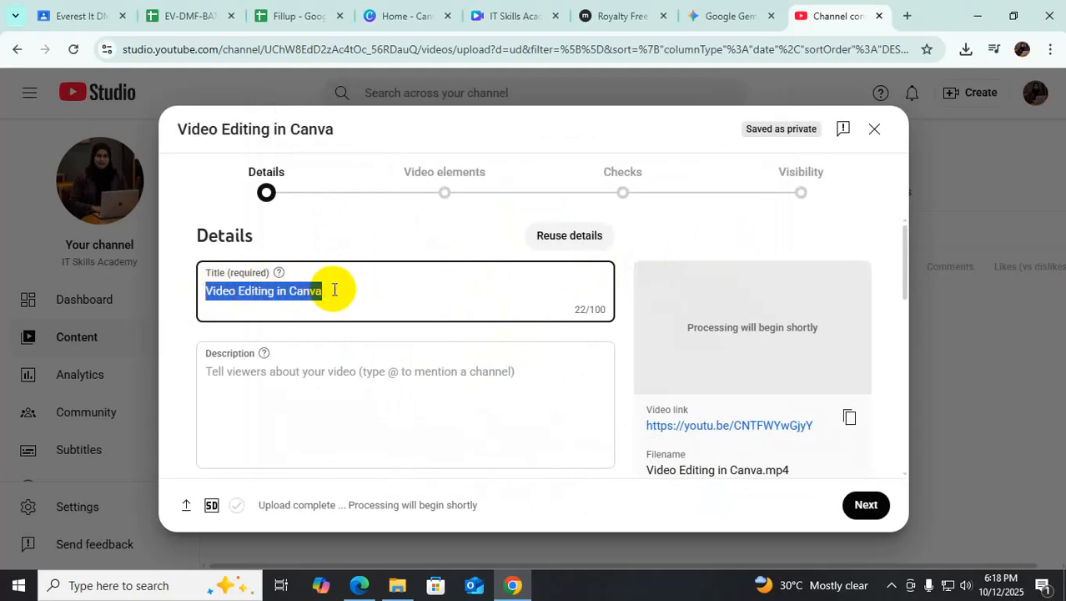
{"action": "left_click", "coordinate": [334, 289]}
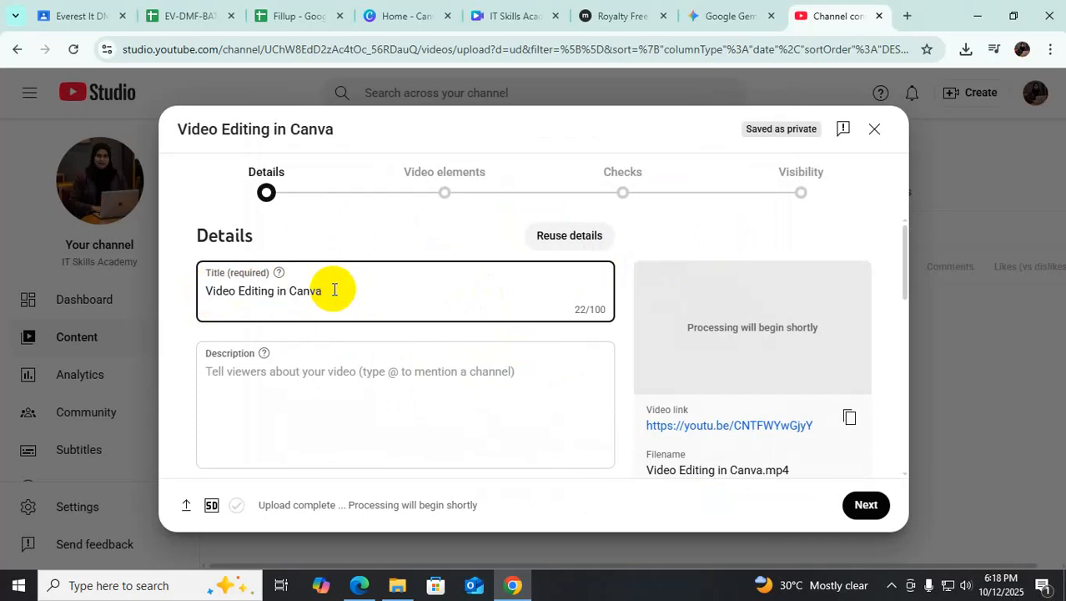
{"action": "left_click", "coordinate": [263, 378]}
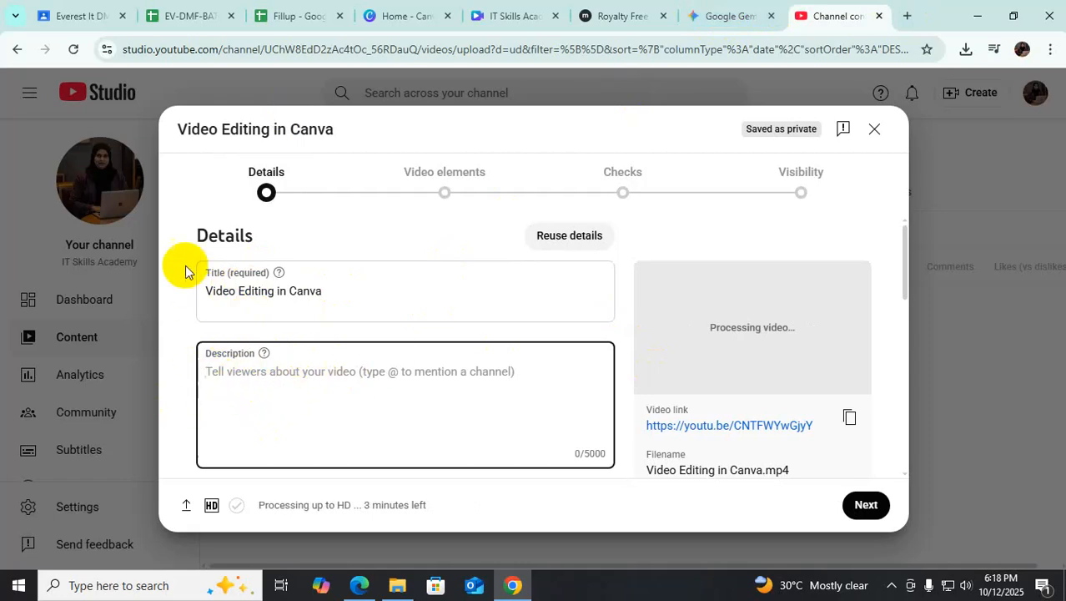
{"action": "left_click_drag", "start_coordinate": [209, 290], "coordinate": [332, 300]}
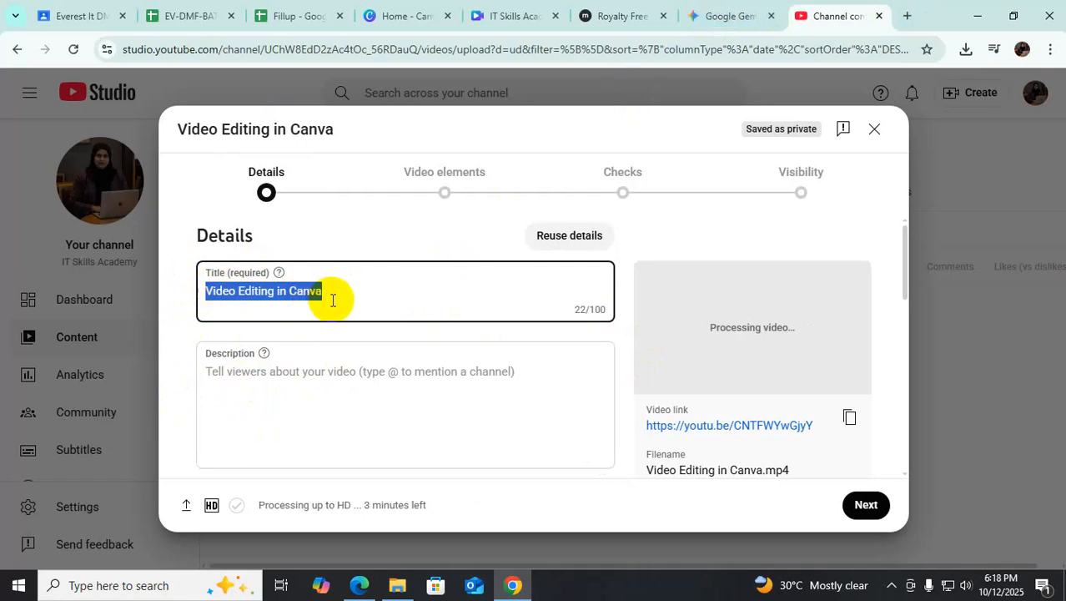
{"action": "scroll", "coordinate": [423, 400], "scroll_direction": "down", "scroll_amount": 2}
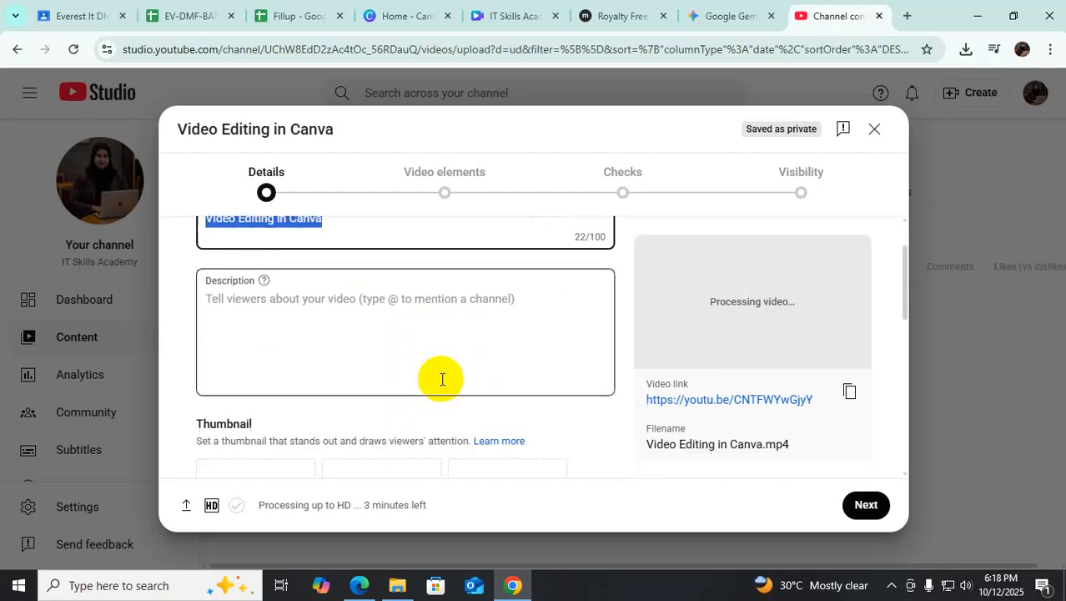
{"action": "scroll", "coordinate": [440, 380], "scroll_direction": "down", "scroll_amount": 1}
{"action": "scroll", "coordinate": [441, 376], "scroll_direction": "up", "scroll_amount": 3}
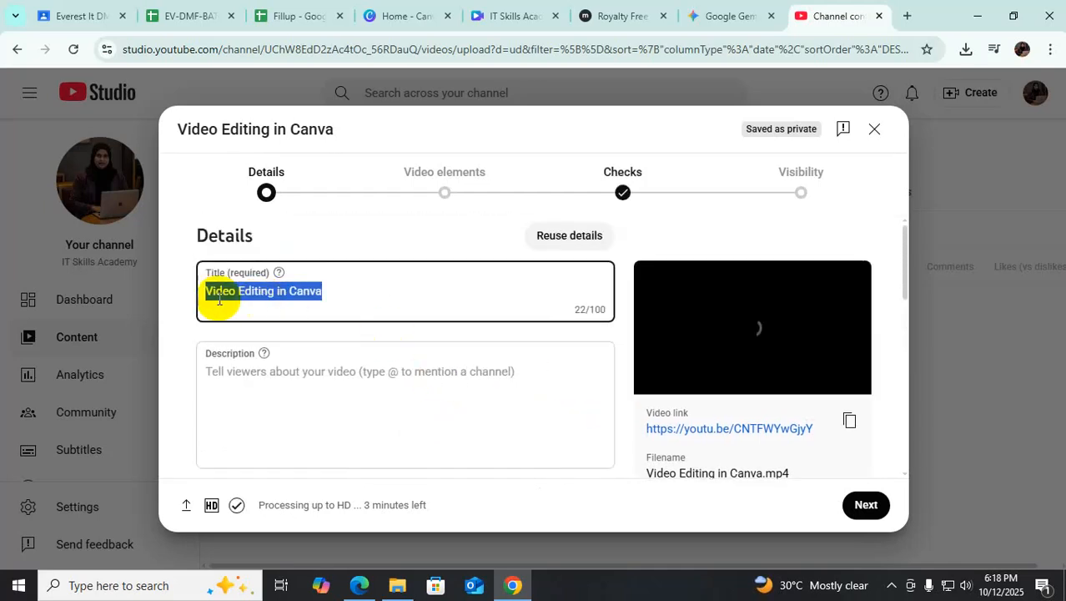
{"action": "left_click_drag", "start_coordinate": [349, 292], "coordinate": [199, 294]}
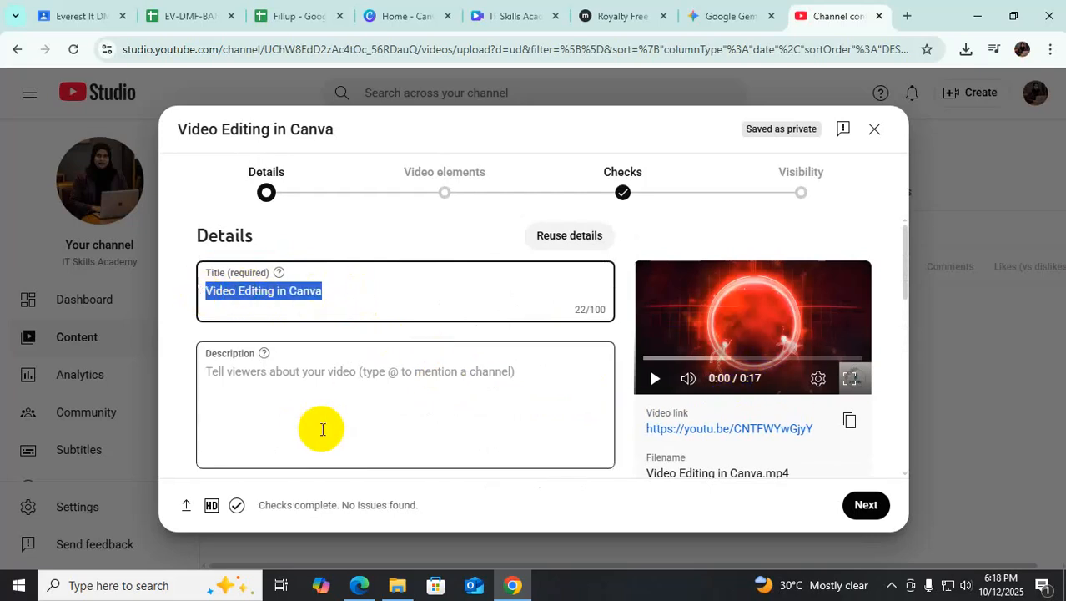
{"action": "type", "text": "Intro Video"}
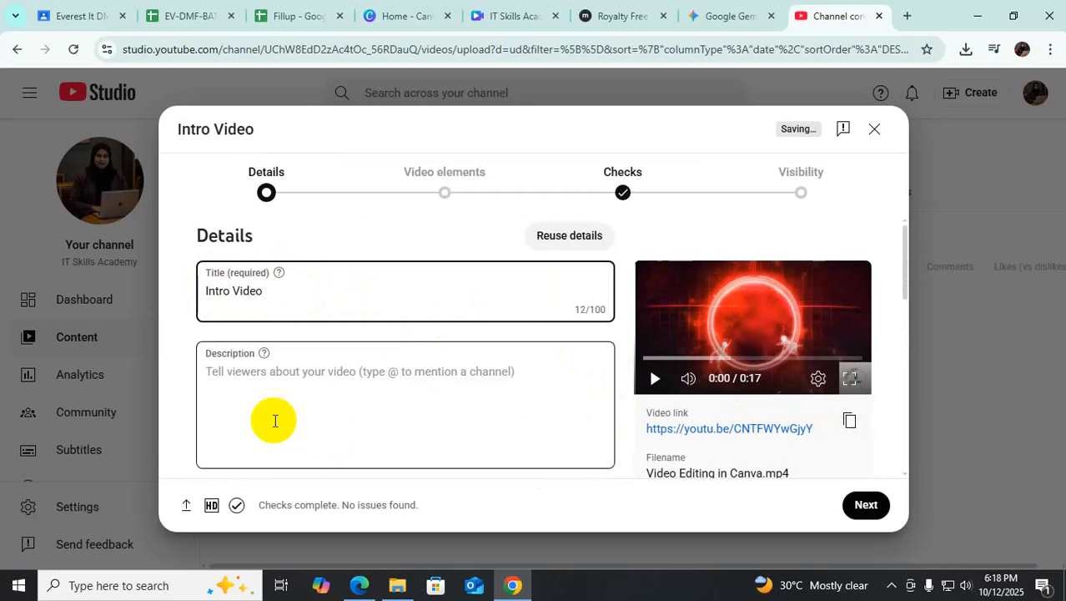
Step: Copy the new video title and, in the Gemini chat, submit the prompt "Intro Video related description for youtube"
{"action": "left_click", "coordinate": [267, 393]}
{"action": "left_click", "coordinate": [284, 295]}
{"action": "double_click", "coordinate": [237, 292]}
{"action": "left_click_drag", "start_coordinate": [237, 292], "coordinate": [210, 293]}
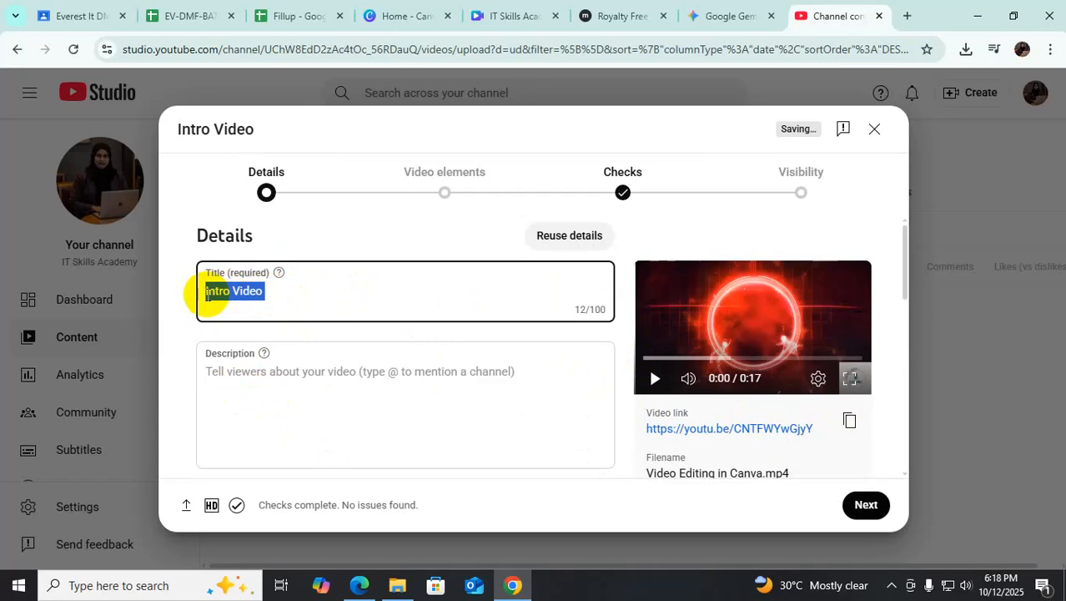
{"action": "left_click", "coordinate": [730, 15]}
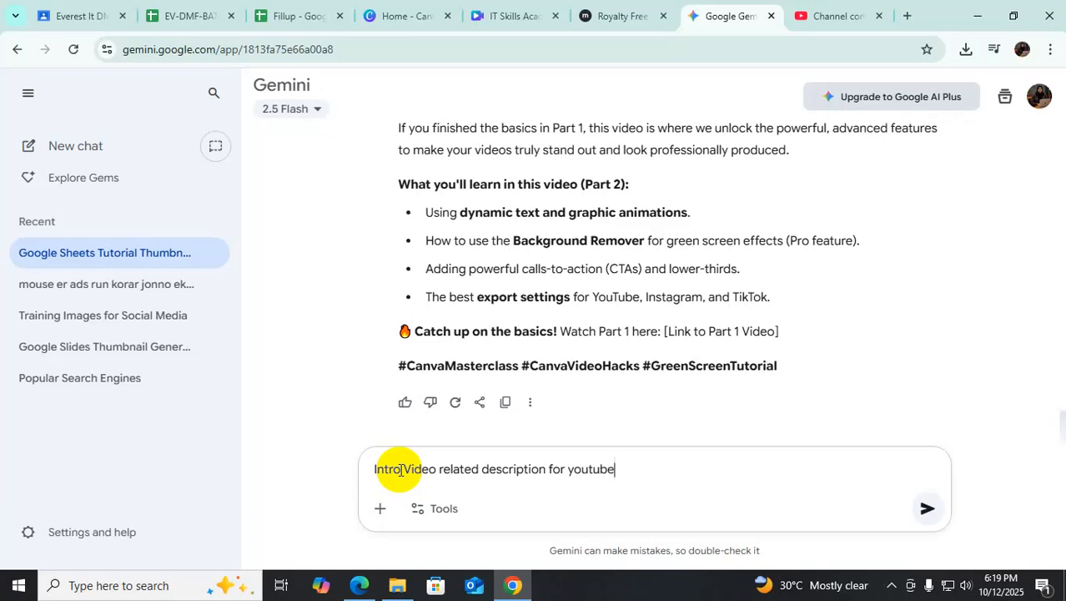
{"action": "key", "text": "Return"}
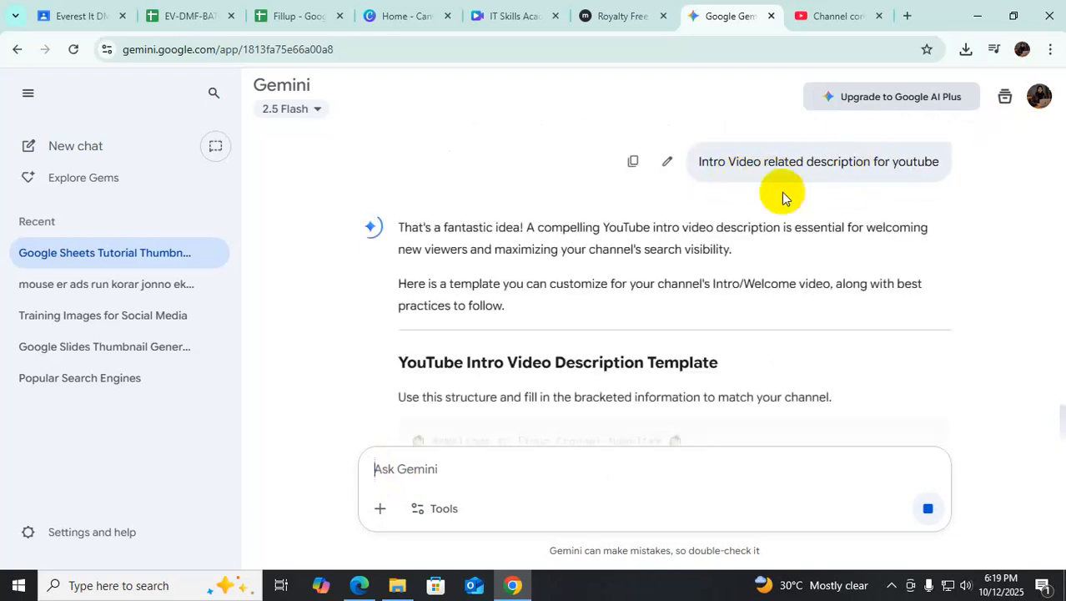
Step: Read through Gemini's YouTube intro video description template and its best practices for intro video descriptions
{"action": "scroll", "coordinate": [511, 247], "scroll_direction": "down", "scroll_amount": 3}
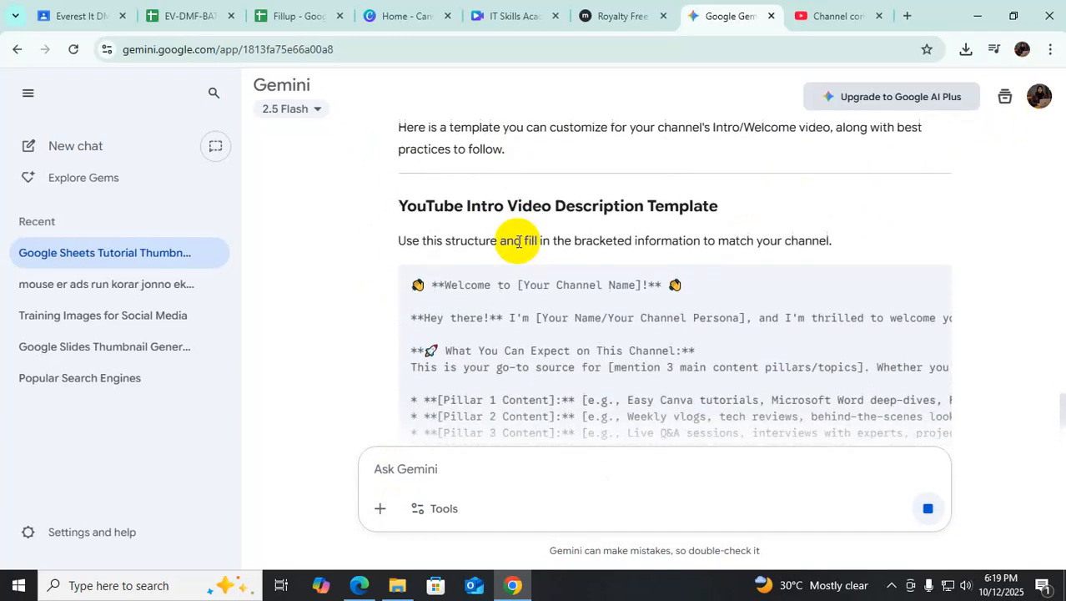
{"action": "left_click_drag", "start_coordinate": [401, 205], "coordinate": [713, 211]}
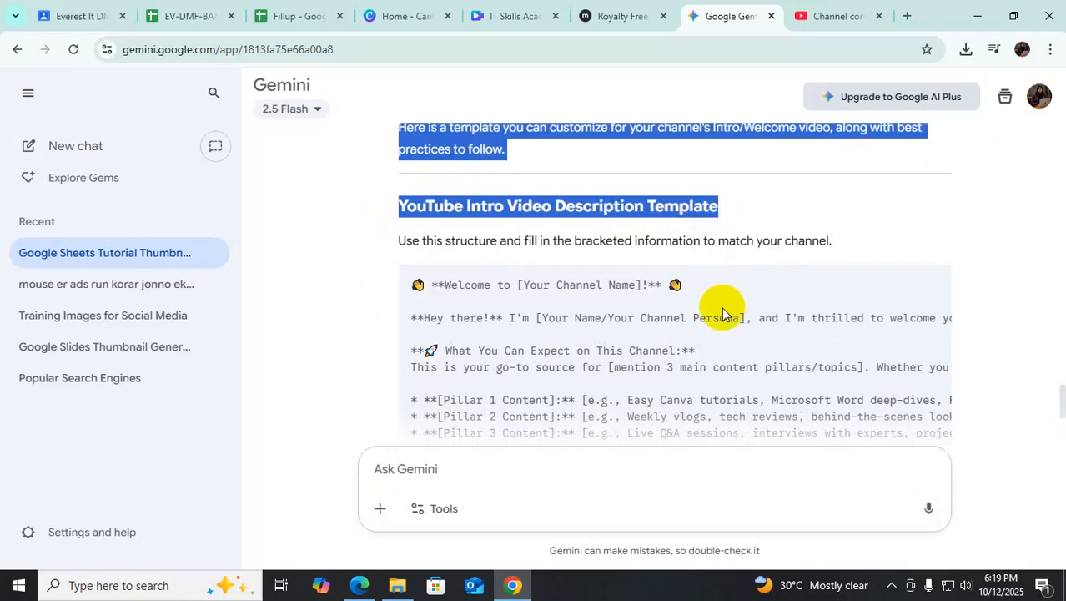
{"action": "scroll", "coordinate": [713, 309], "scroll_direction": "up", "scroll_amount": 1}
{"action": "scroll", "coordinate": [755, 324], "scroll_direction": "down", "scroll_amount": 3}
{"action": "scroll", "coordinate": [758, 324], "scroll_direction": "down", "scroll_amount": 5}
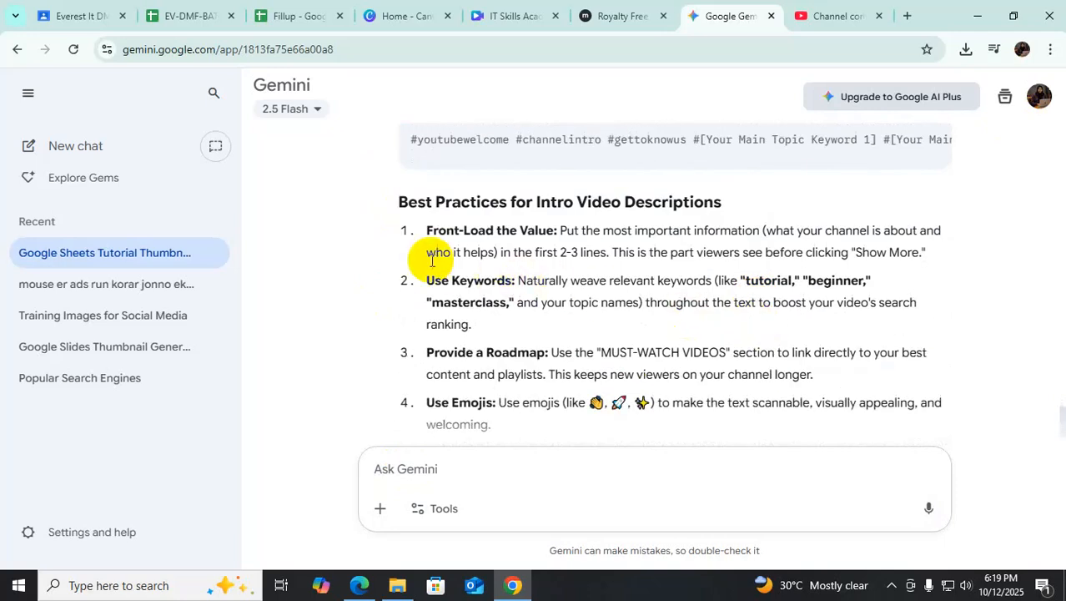
{"action": "scroll", "coordinate": [428, 251], "scroll_direction": "down", "scroll_amount": 1}
{"action": "scroll", "coordinate": [713, 310], "scroll_direction": "up", "scroll_amount": 1}
{"action": "scroll", "coordinate": [714, 310], "scroll_direction": "down", "scroll_amount": 2}
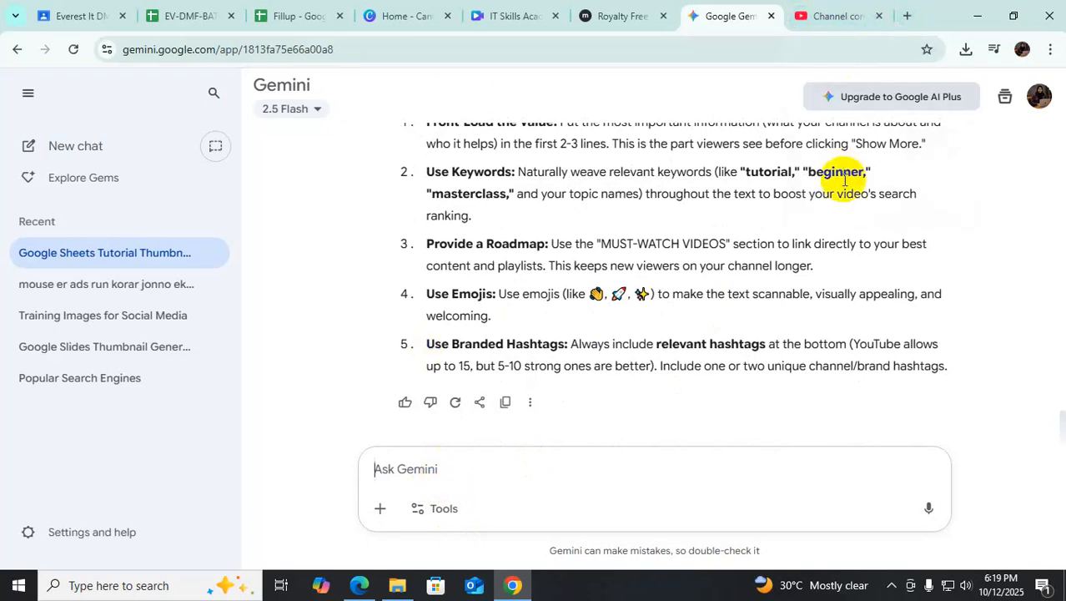
{"action": "scroll", "coordinate": [840, 294], "scroll_direction": "up", "scroll_amount": 7}
{"action": "scroll", "coordinate": [789, 365], "scroll_direction": "up", "scroll_amount": 4}
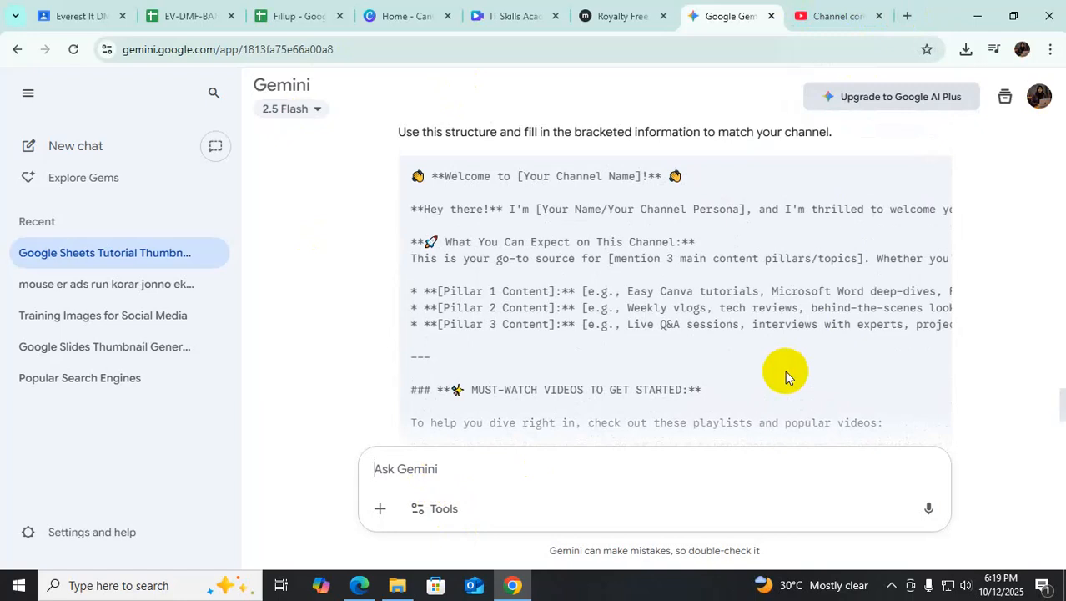
{"action": "scroll", "coordinate": [476, 310], "scroll_direction": "down", "scroll_amount": 3}
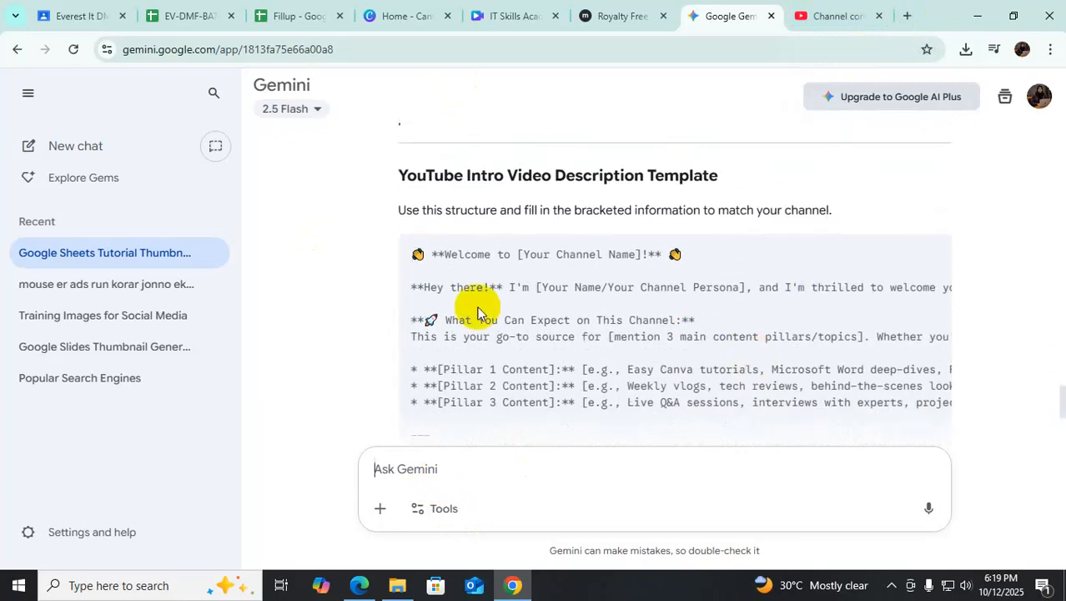
{"action": "scroll", "coordinate": [466, 311], "scroll_direction": "down", "scroll_amount": 1}
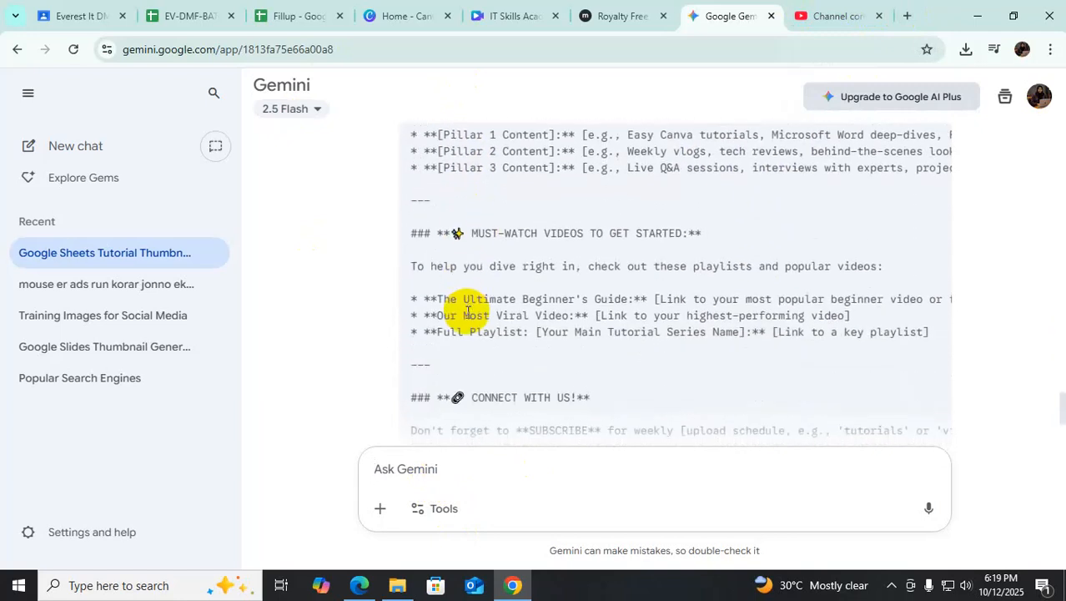
Step: Copy the whole YouTube intro video description template from Gemini and paste it into the video's description in YouTube Studio
{"action": "scroll", "coordinate": [500, 333], "scroll_direction": "down", "scroll_amount": 5}
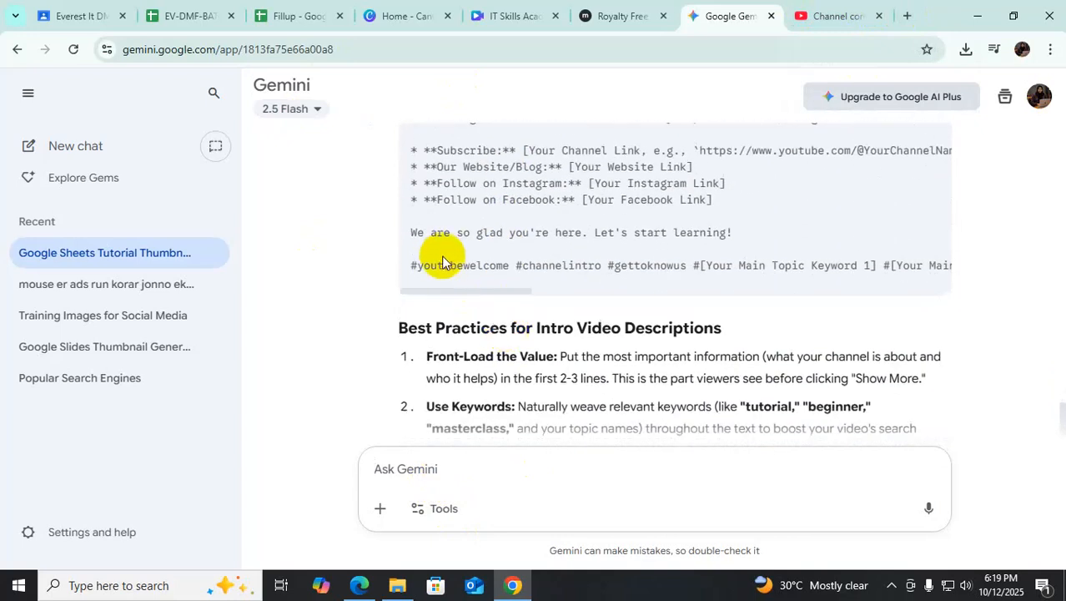
{"action": "scroll", "coordinate": [440, 255], "scroll_direction": "up", "scroll_amount": 7}
{"action": "scroll", "coordinate": [443, 275], "scroll_direction": "up", "scroll_amount": 1}
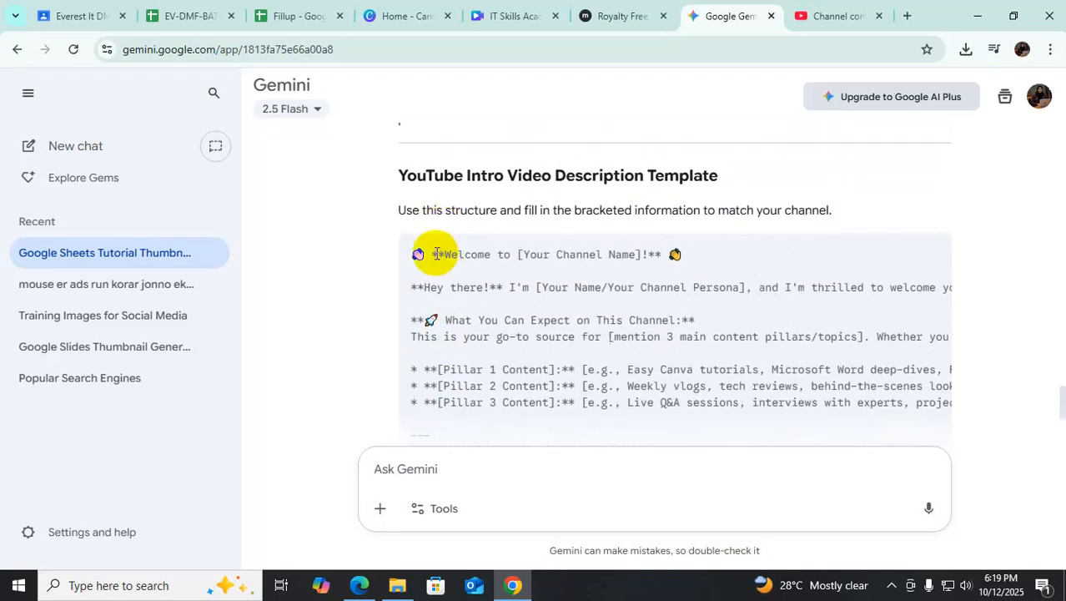
{"action": "left_click_drag", "start_coordinate": [416, 255], "coordinate": [1014, 354]}
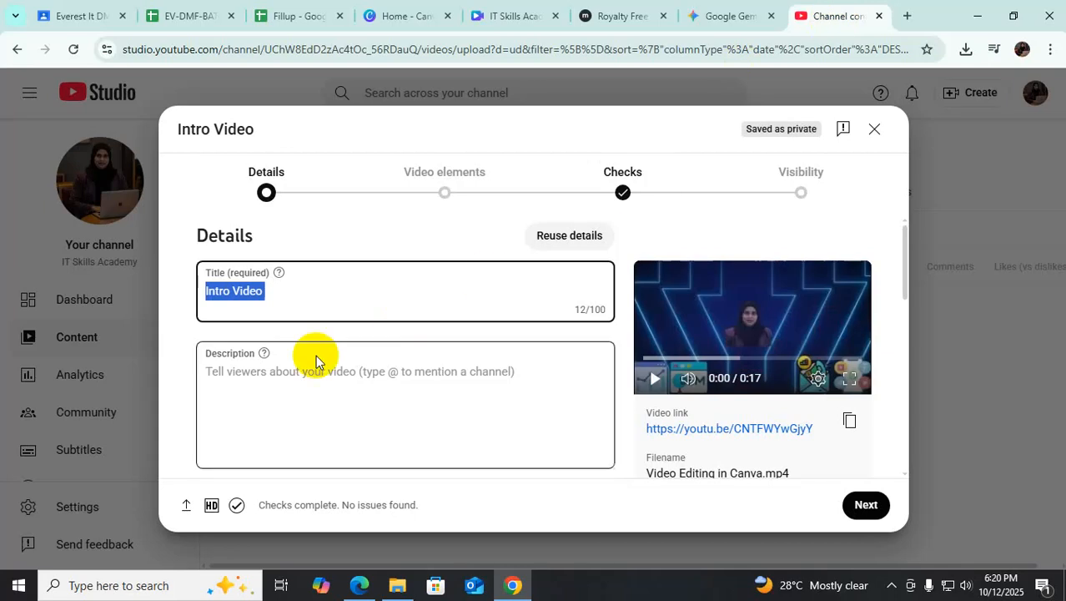
{"action": "left_click", "coordinate": [250, 373]}
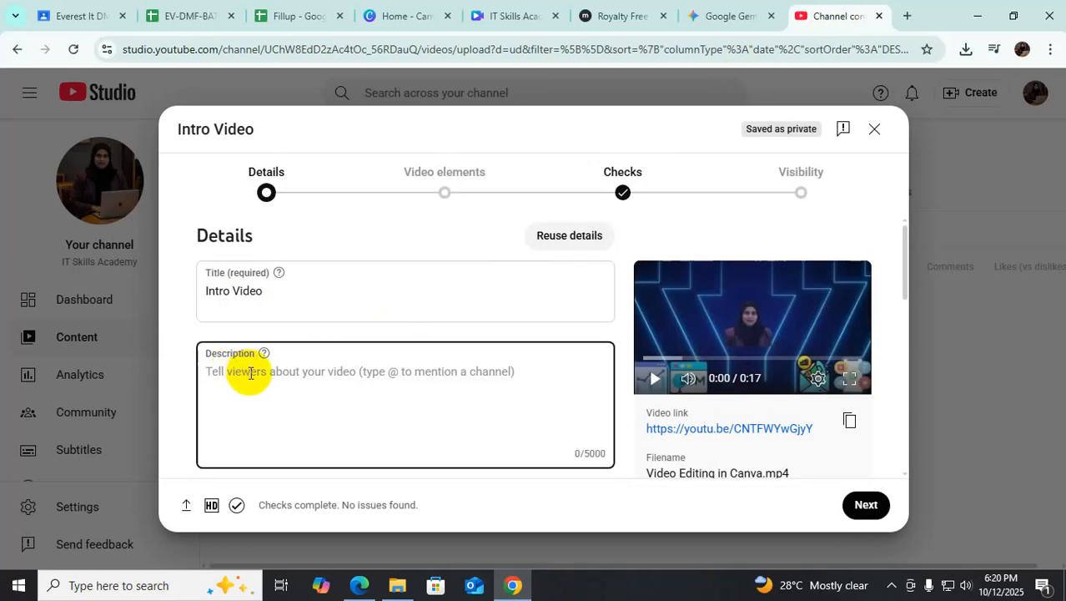
{"action": "key", "text": "ctrl+v"}
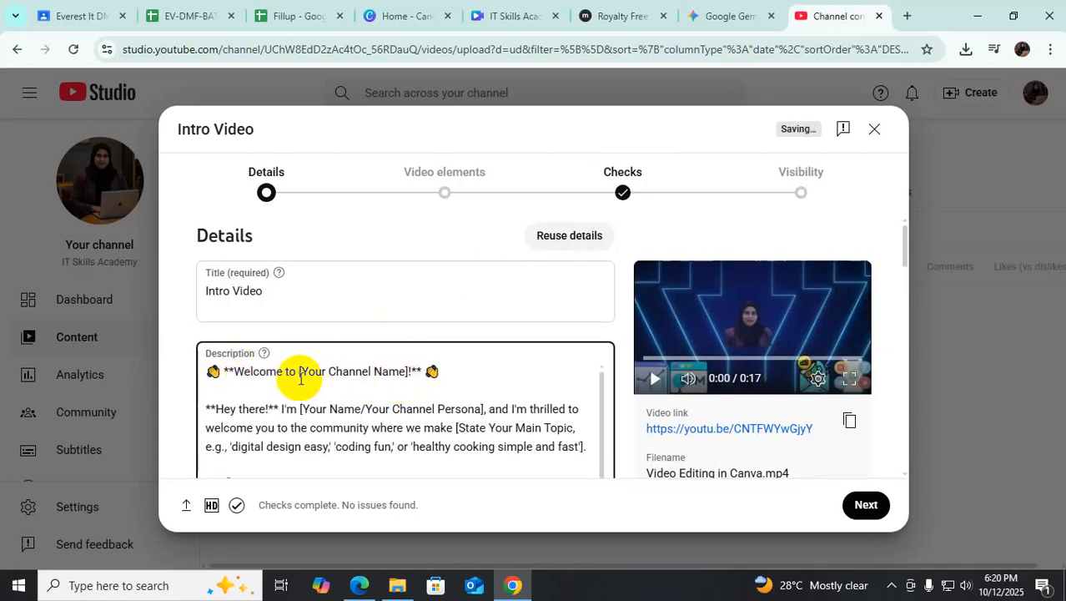
Step: Replace the description's channel name placeholder with "IT Skills Academy" and the name/persona placeholder with the presenter's first name
{"action": "left_click_drag", "start_coordinate": [298, 372], "coordinate": [409, 373]}
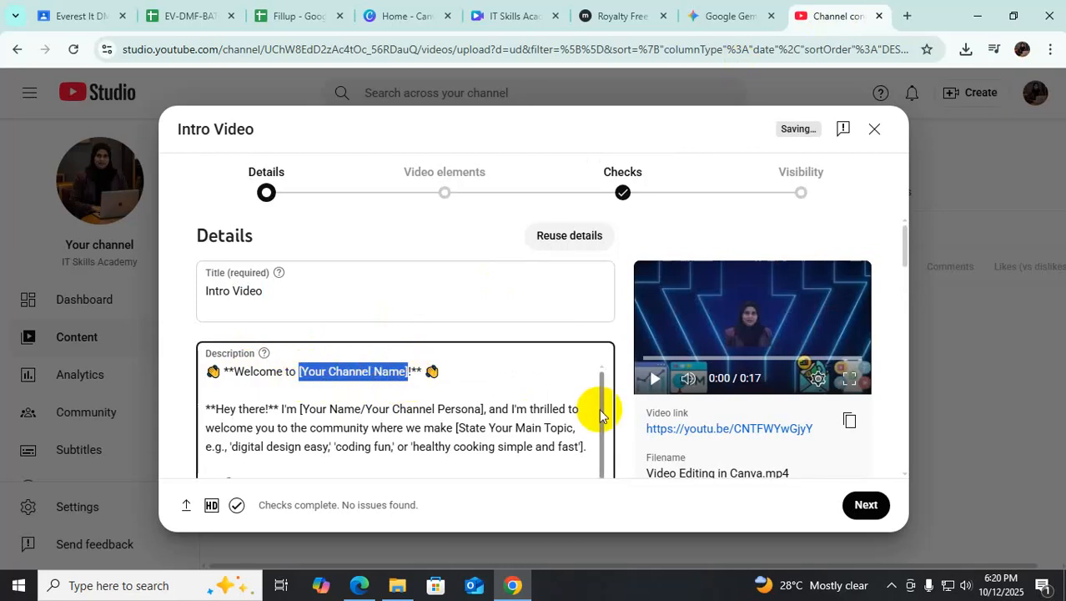
{"action": "type", "text": "I"}
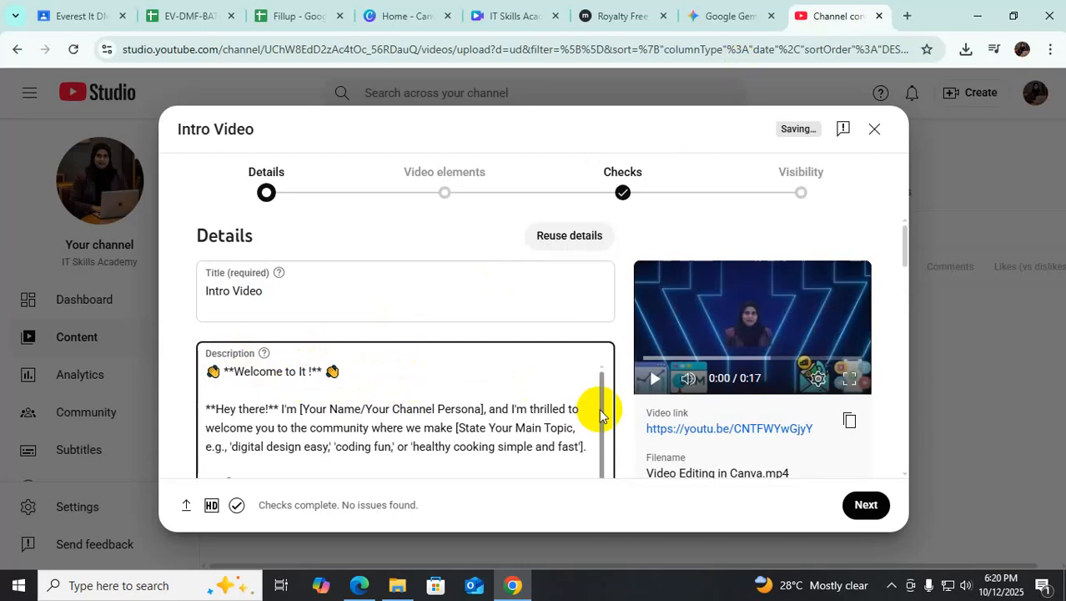
{"action": "type", "text": "T Skills Academy"}
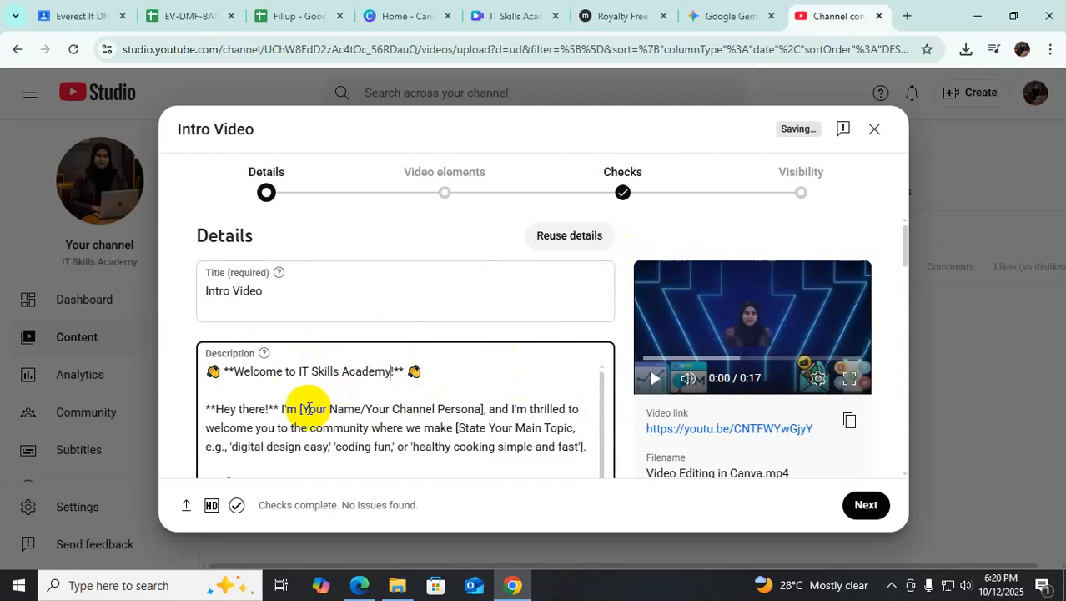
{"action": "left_click_drag", "start_coordinate": [300, 408], "coordinate": [485, 410]}
{"action": "type", "text": "Shamoly"}
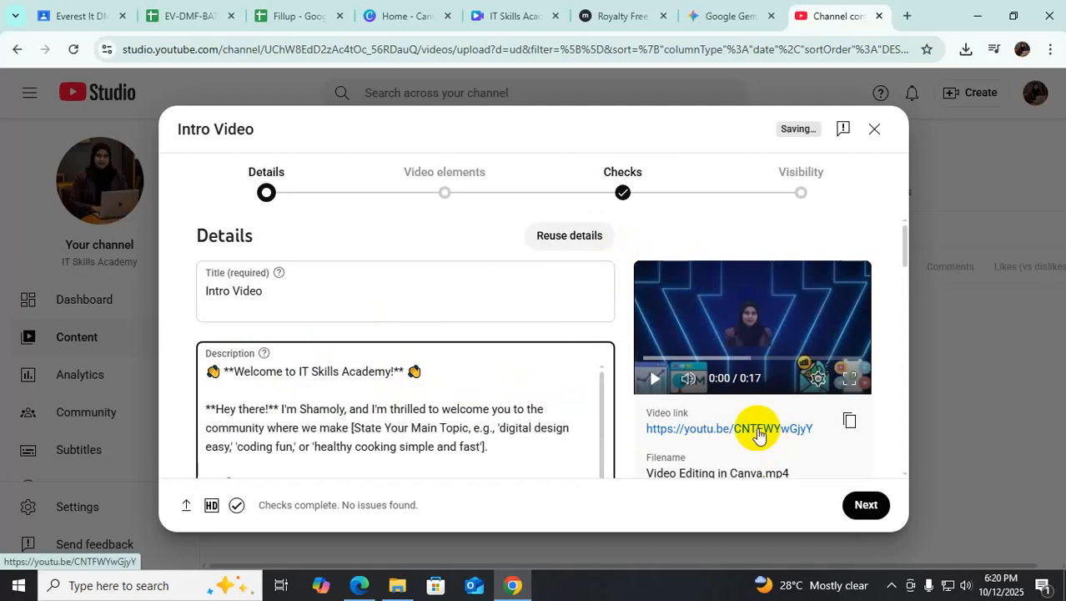
Step: Replace the "State Your Main Topic" placeholder in the description's greeting with "Skills Training"
{"action": "scroll", "coordinate": [296, 434], "scroll_direction": "down", "scroll_amount": 2}
{"action": "scroll", "coordinate": [350, 427], "scroll_direction": "up", "scroll_amount": 2}
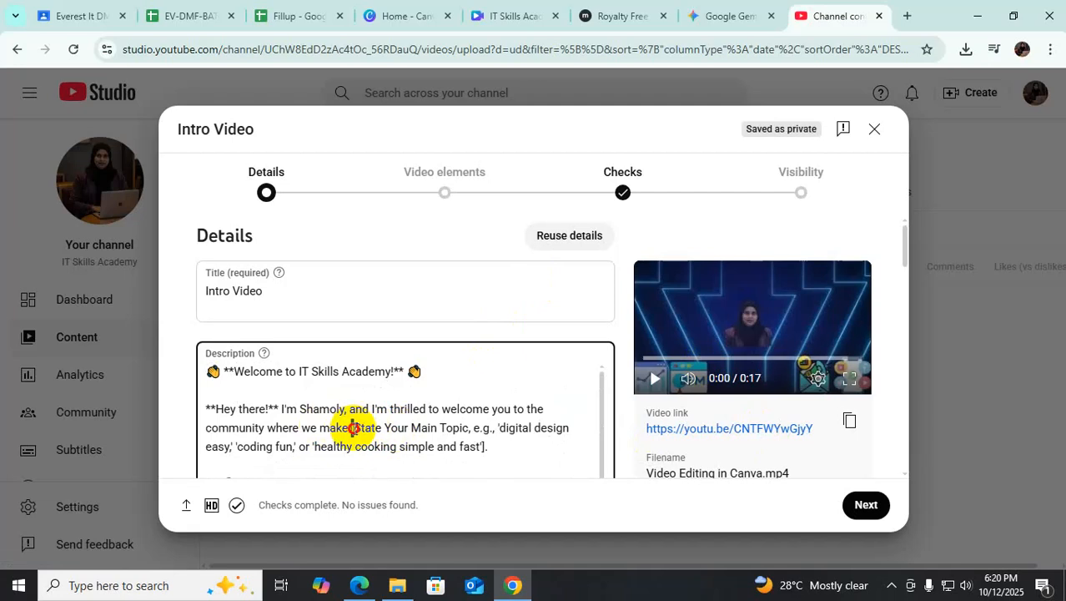
{"action": "left_click_drag", "start_coordinate": [351, 427], "coordinate": [468, 432]}
{"action": "type", "text": "Canva"}
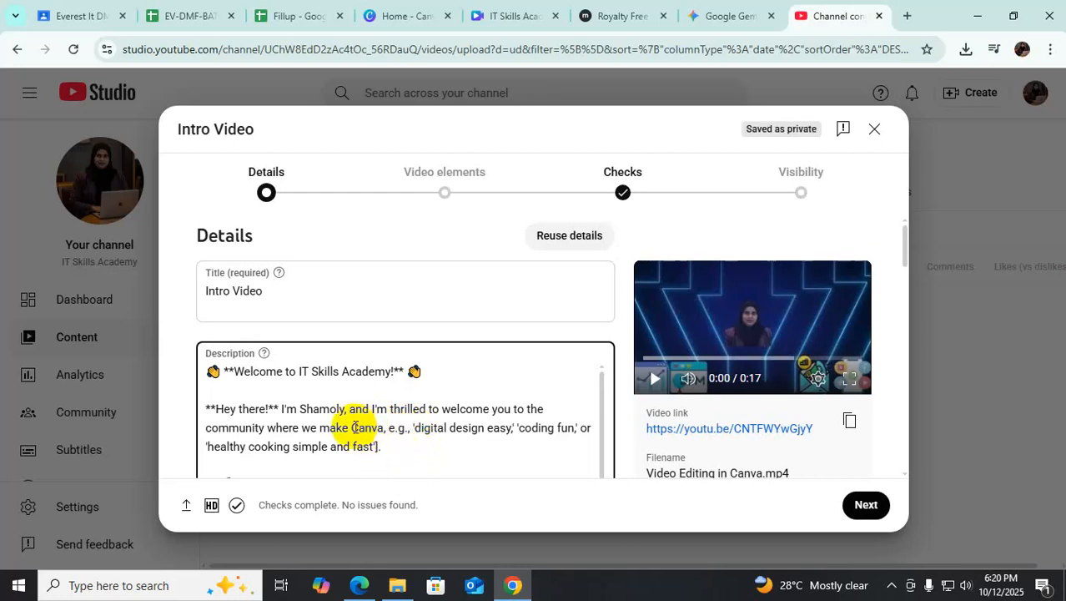
{"action": "left_click_drag", "start_coordinate": [351, 427], "coordinate": [378, 428]}
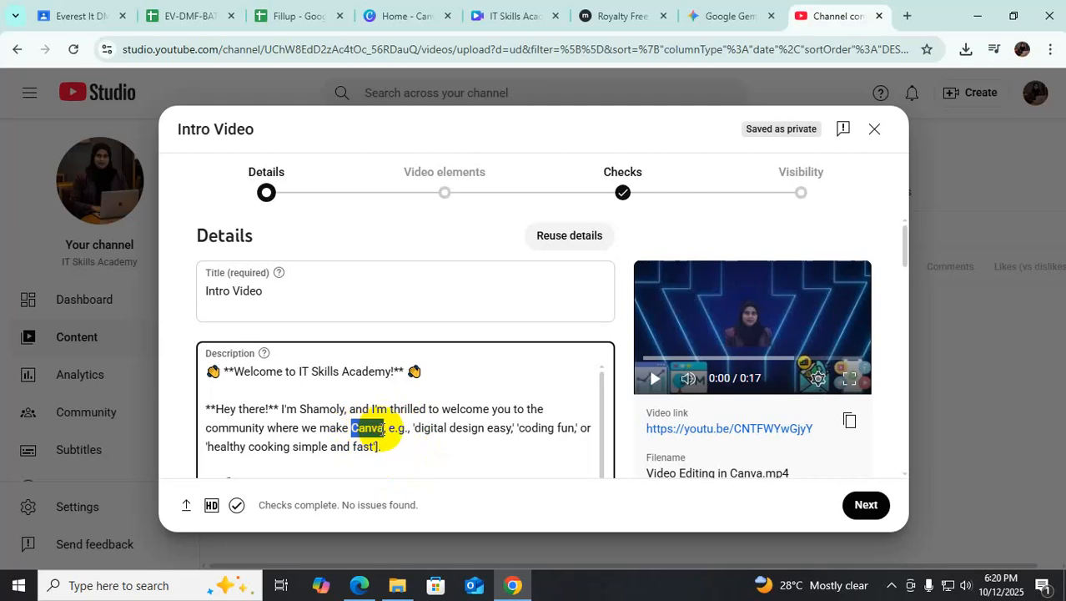
{"action": "type", "text": "Skills "}
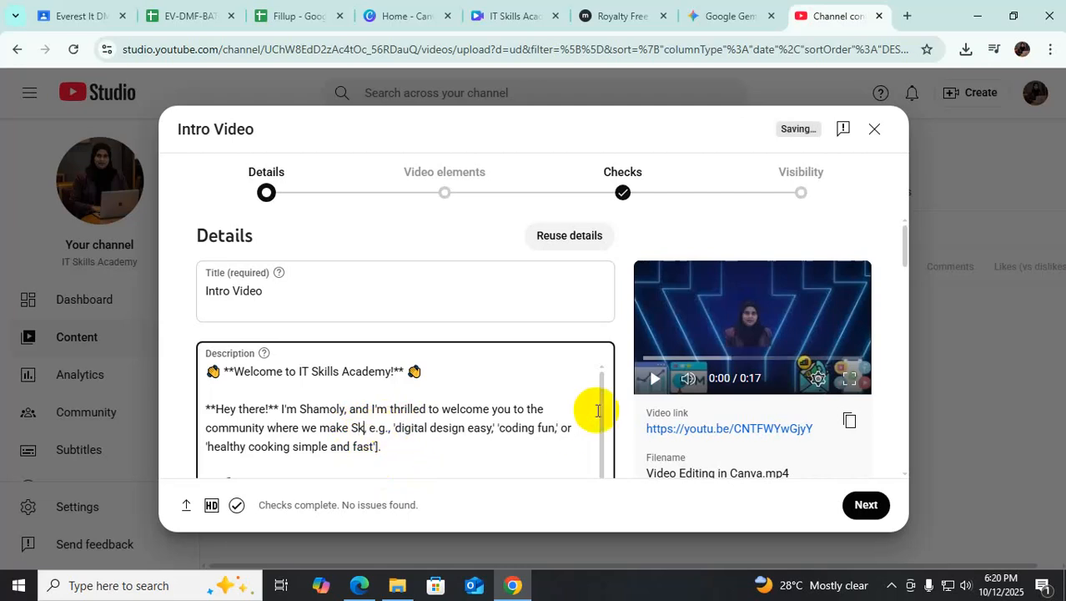
{"action": "type", "text": "Traing-,"}
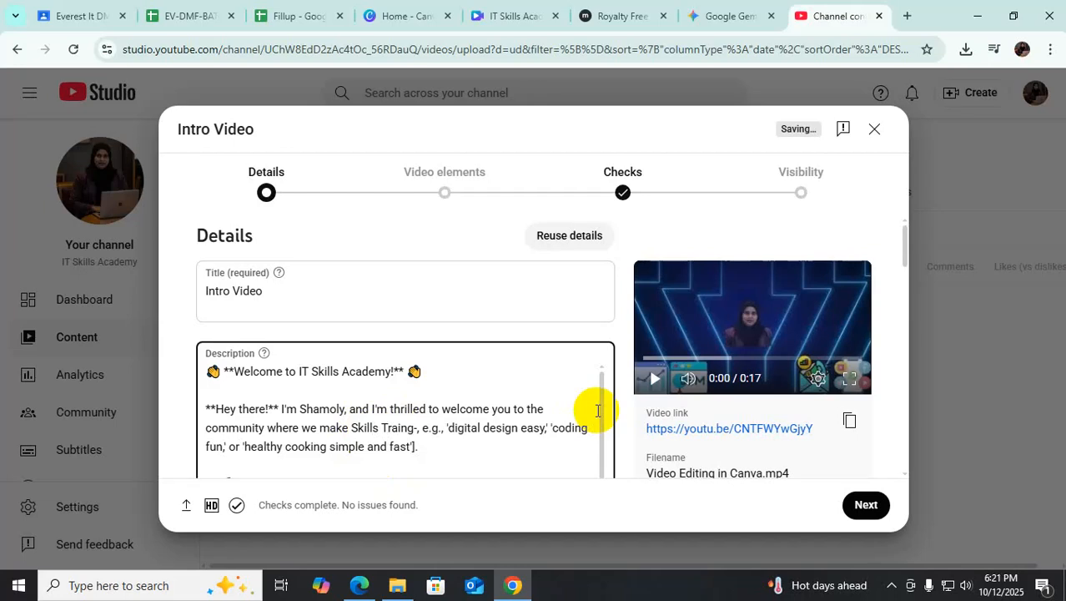
{"action": "key", "text": "BackSpace"}
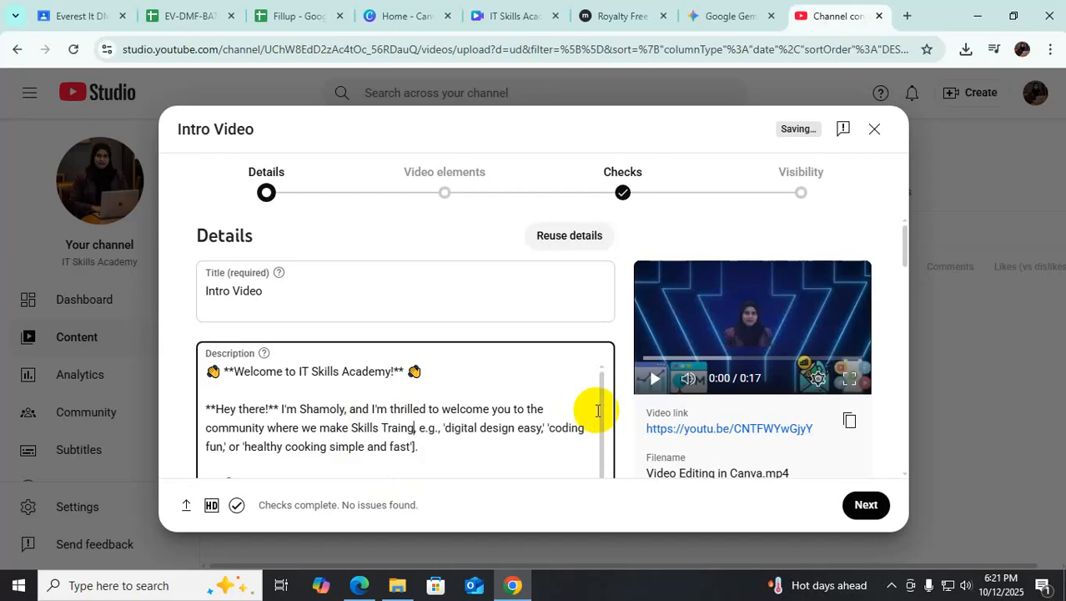
{"action": "key", "text": "BackSpace"}
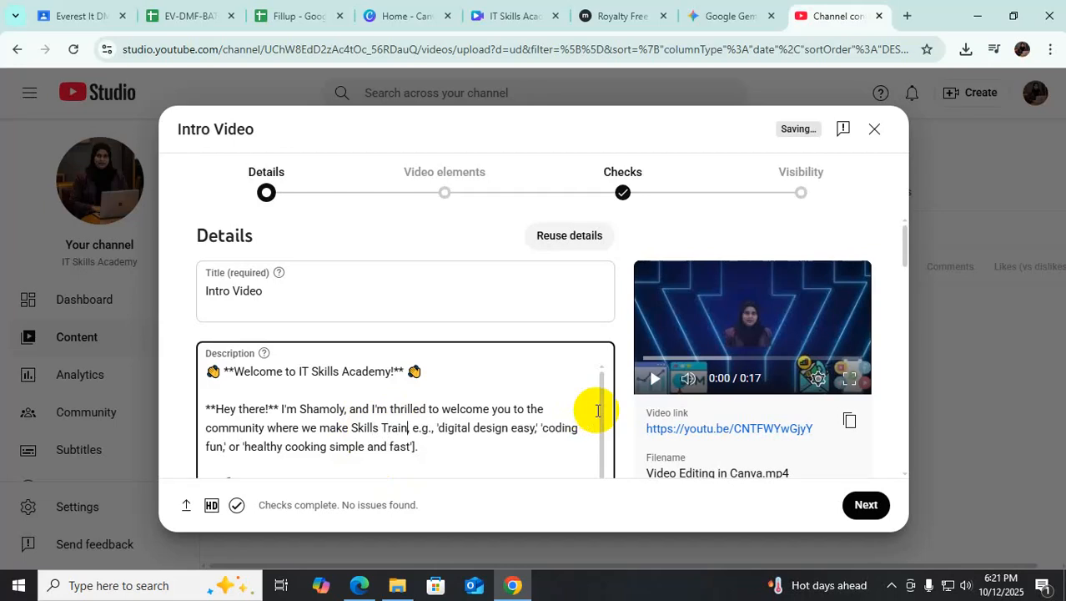
{"action": "type", "text": "ng"}
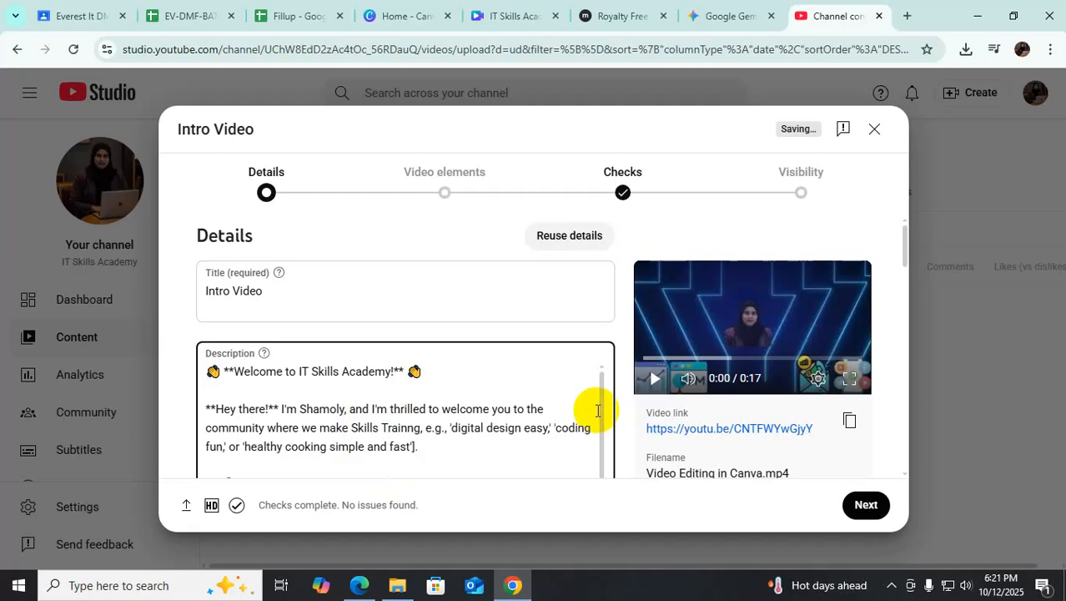
{"action": "key", "text": "BackSpace"}
{"action": "key", "text": "BackSpace"}
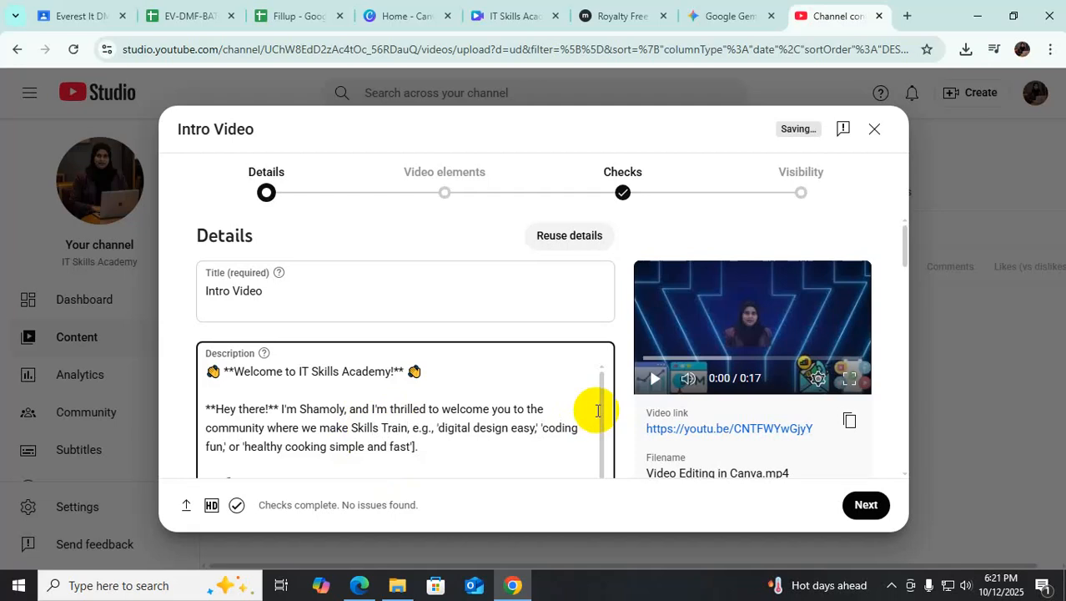
{"action": "type", "text": "g"}
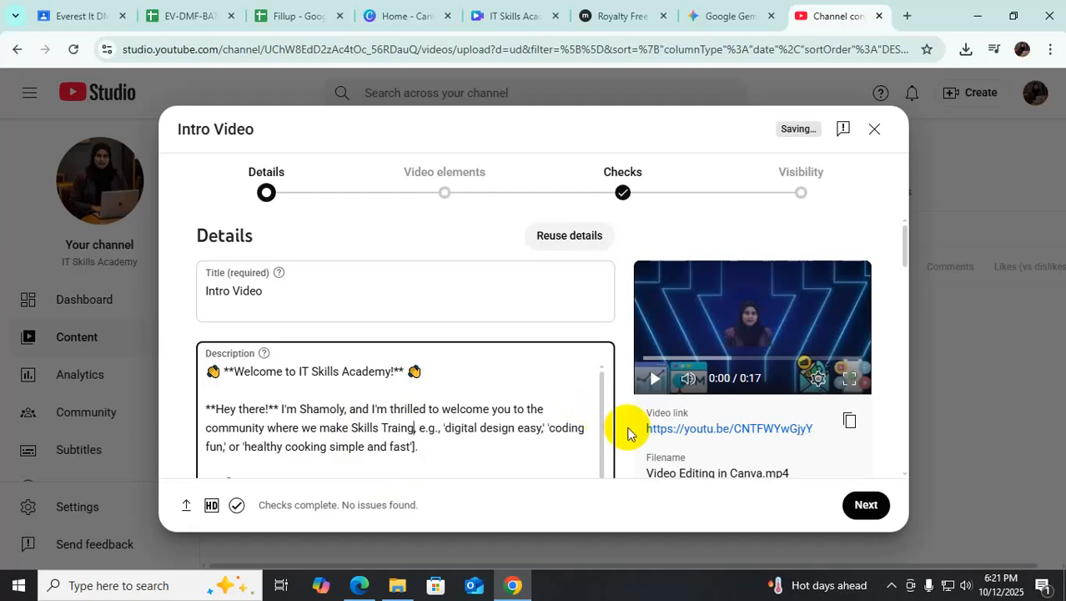
{"action": "key", "text": "BackSpace"}
{"action": "type", "text": "i"}
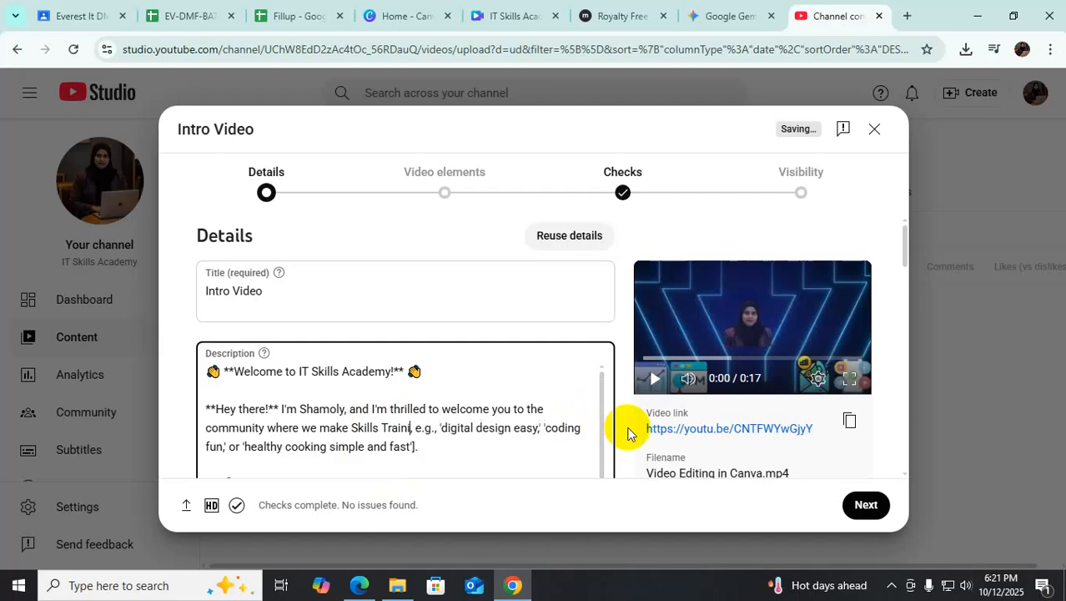
{"action": "type", "text": "ng"}
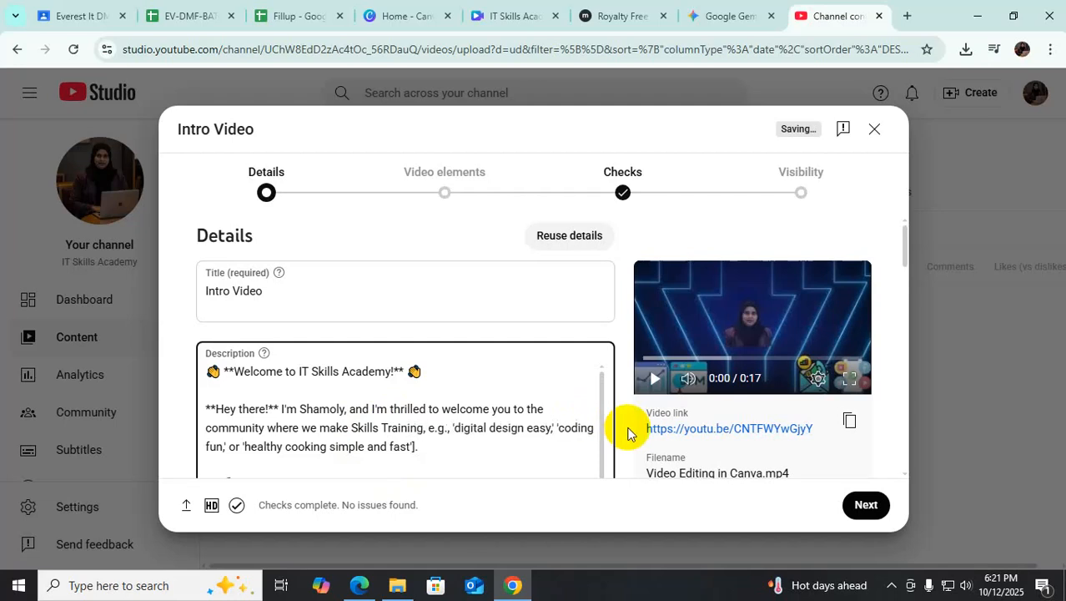
{"action": "key", "text": "BackSpace"}
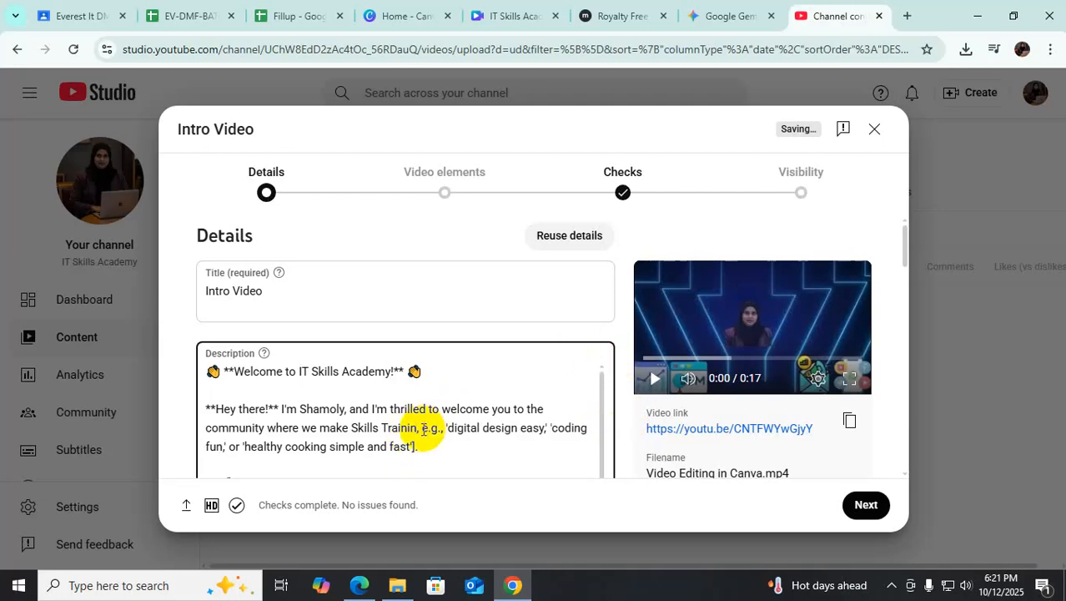
{"action": "type", "text": "g"}
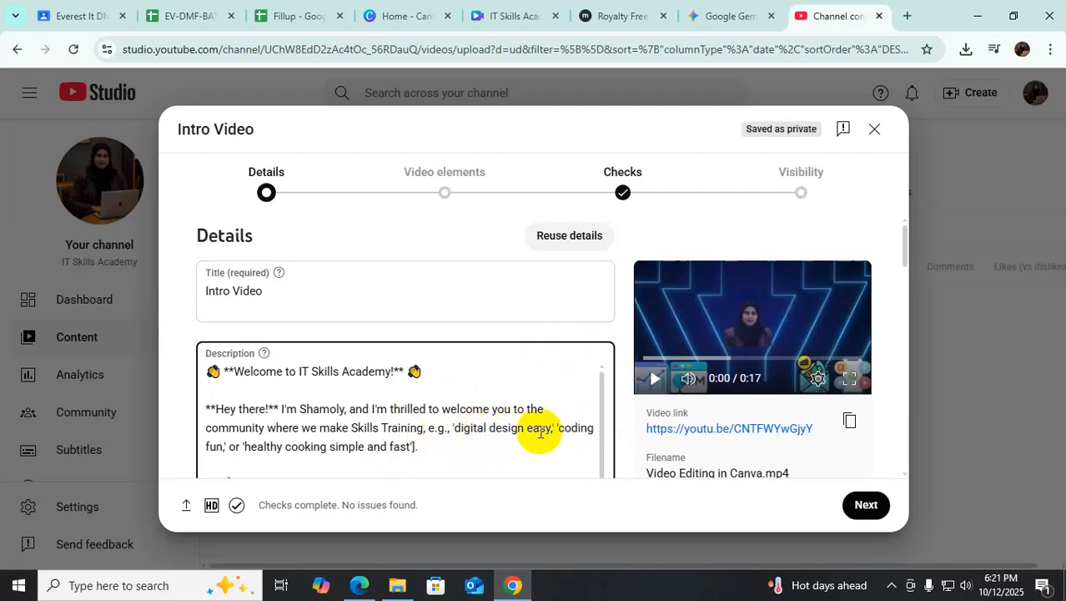
Step: Rewrite the topic examples in the greeting as "digital marketing, Graphic design etc.", removing the coding and healthy cooking examples
{"action": "left_click", "coordinate": [489, 428]}
{"action": "left_click_drag", "start_coordinate": [491, 427], "coordinate": [508, 429]}
{"action": "left_click", "coordinate": [488, 428]}
{"action": "type", "text": "'digital"}
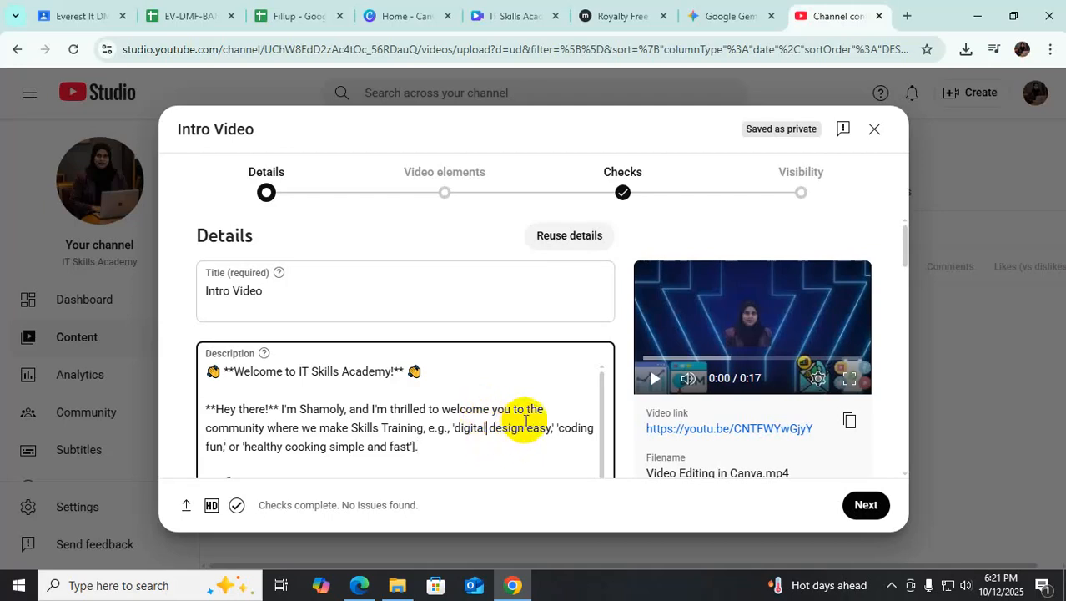
{"action": "type", "text": " marketing"}
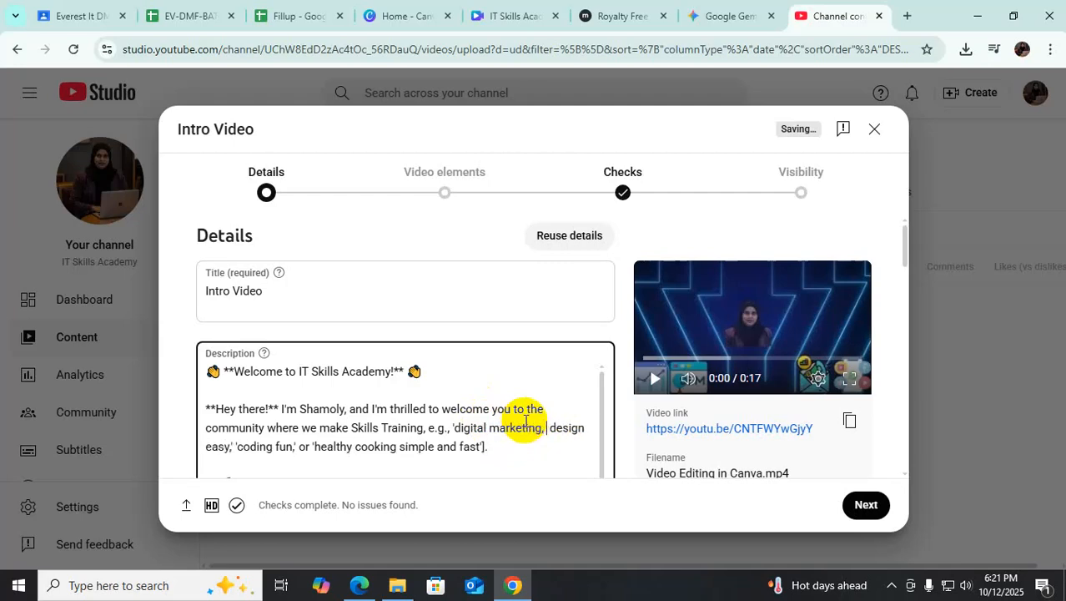
{"action": "type", "text": ", Gr "}
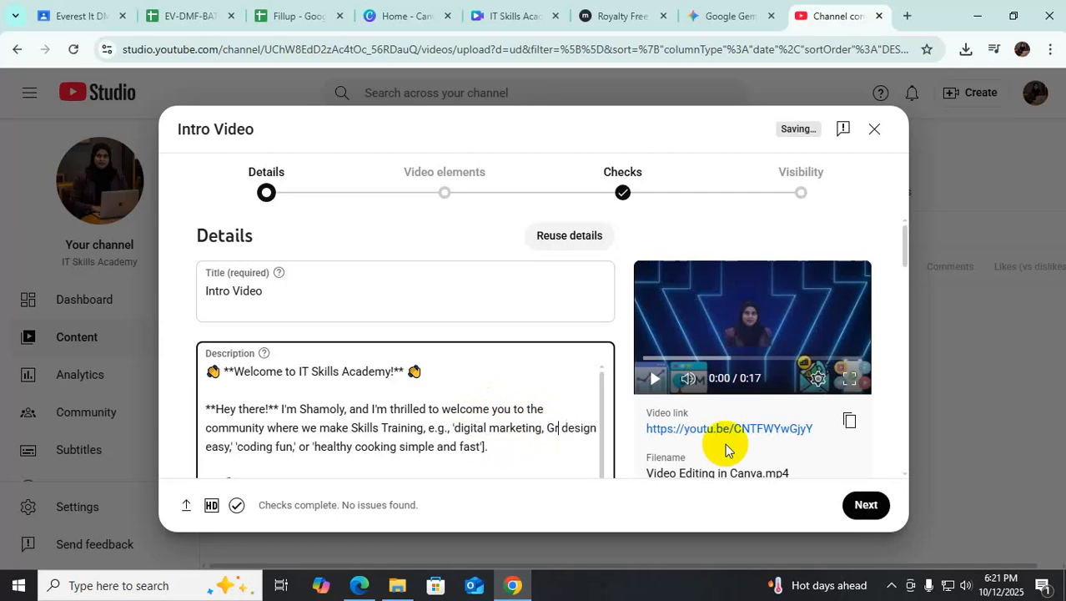
{"action": "type", "text": "aphic"}
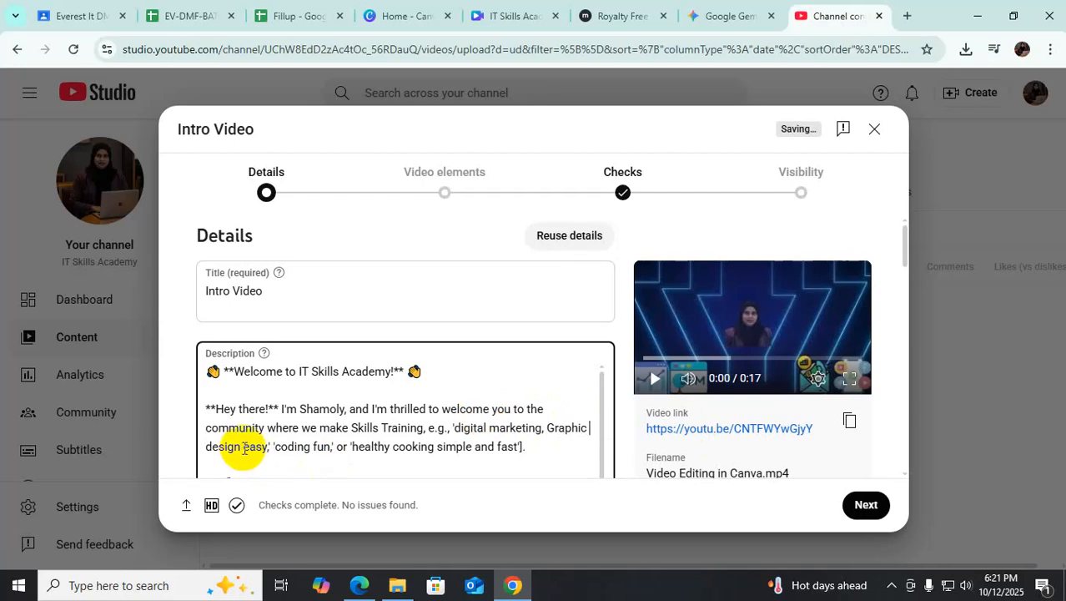
{"action": "left_click_drag", "start_coordinate": [244, 447], "coordinate": [528, 449]}
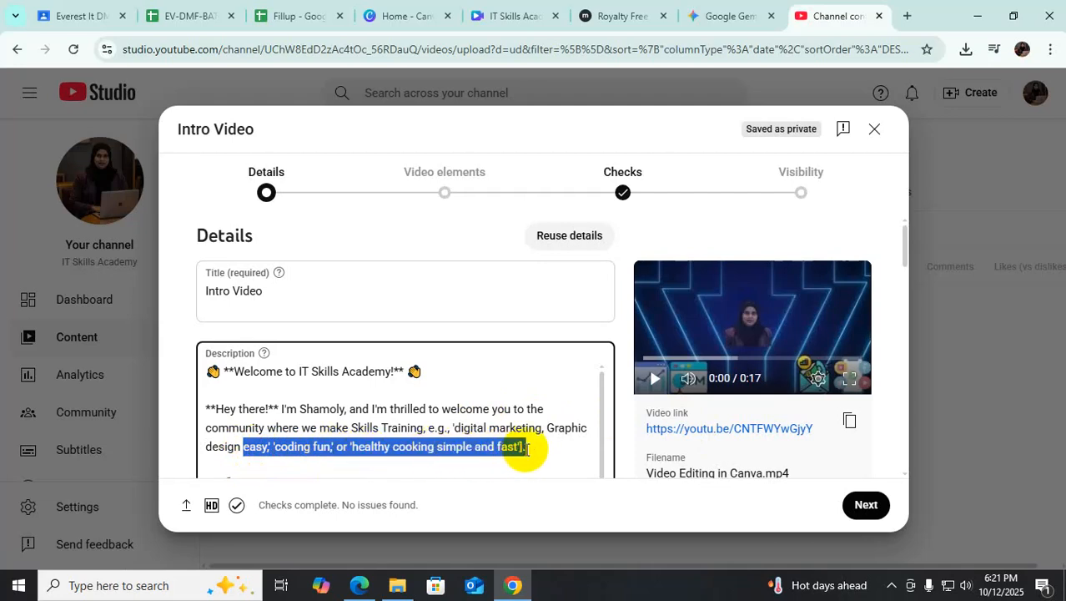
{"action": "key", "text": "BackSpace"}
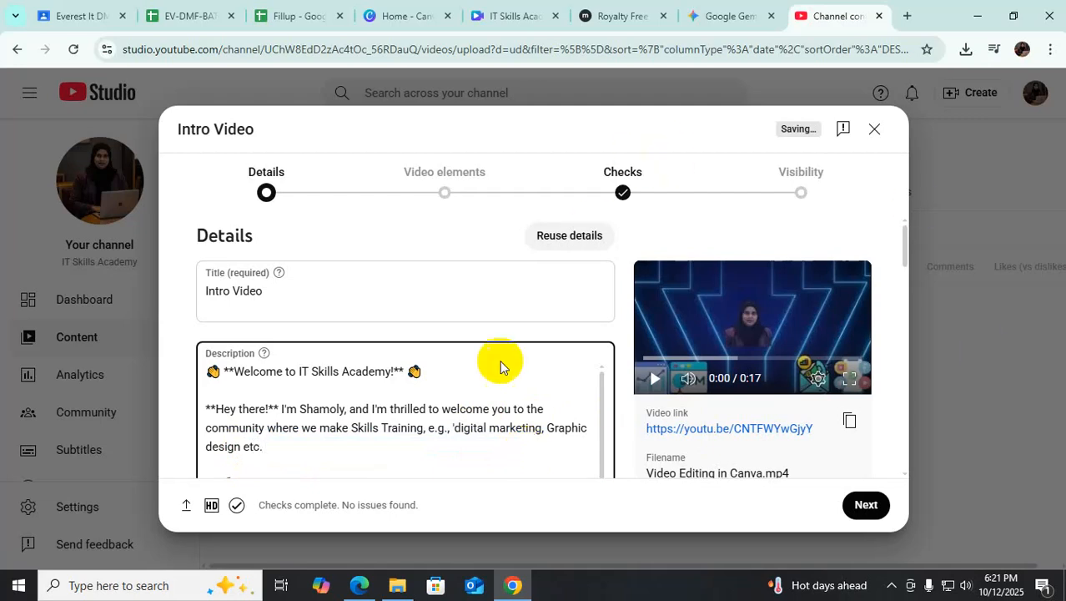
Step: Delete the three Pillar Content lines and the separator below them from the description
{"action": "scroll", "coordinate": [487, 395], "scroll_direction": "down", "scroll_amount": 6}
{"action": "scroll", "coordinate": [472, 410], "scroll_direction": "down", "scroll_amount": 1}
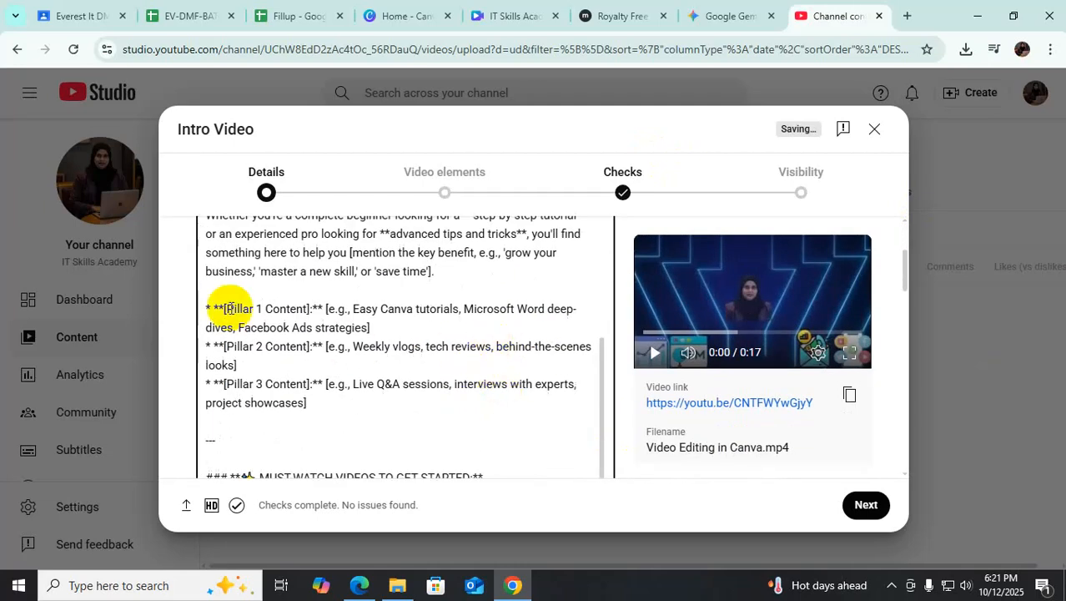
{"action": "left_click_drag", "start_coordinate": [207, 308], "coordinate": [346, 440]}
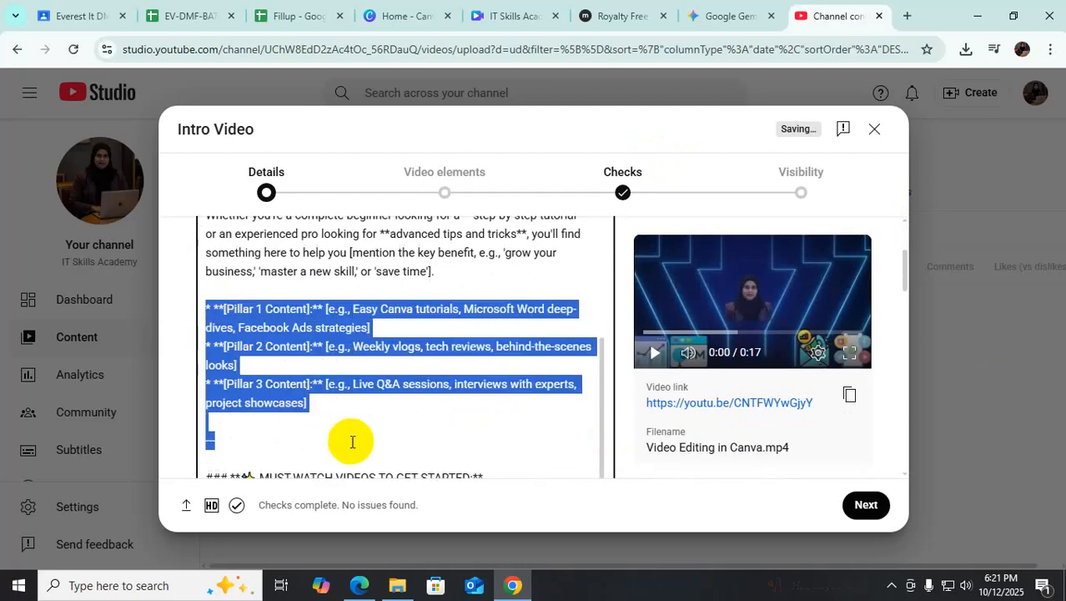
{"action": "scroll", "coordinate": [349, 426], "scroll_direction": "down", "scroll_amount": 1}
{"action": "scroll", "coordinate": [349, 424], "scroll_direction": "down", "scroll_amount": 3}
{"action": "key", "text": "BackSpace"}
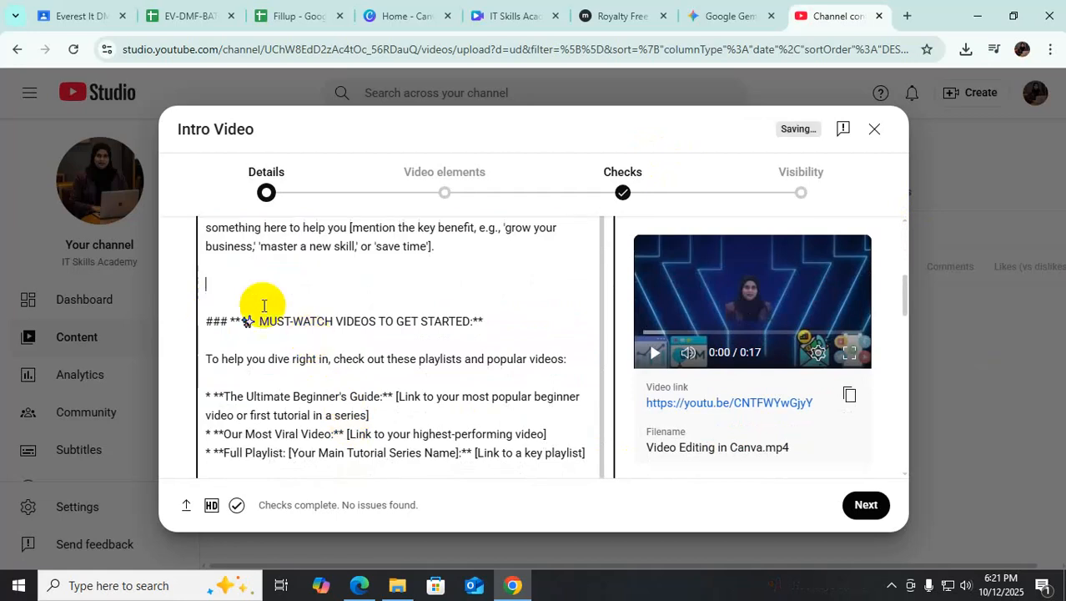
Step: Delete the rest of the description from the "Must-Watch Videos to Get Started" heading through the closing hashtags
{"action": "left_click_drag", "start_coordinate": [211, 288], "coordinate": [508, 510]}
{"action": "scroll", "coordinate": [478, 342], "scroll_direction": "up", "scroll_amount": 5}
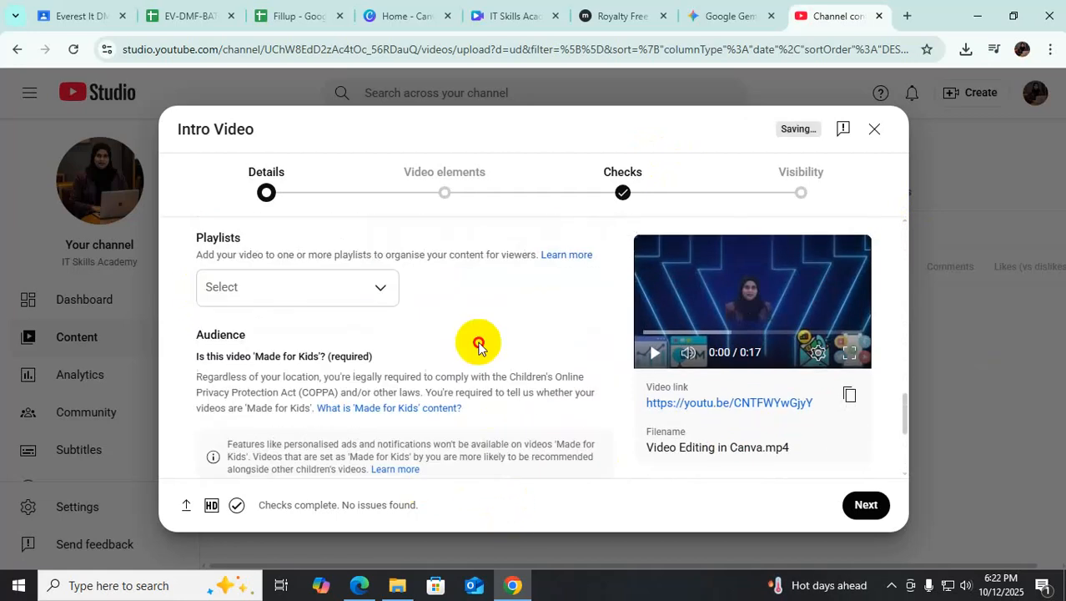
{"action": "scroll", "coordinate": [475, 382], "scroll_direction": "up", "scroll_amount": 3}
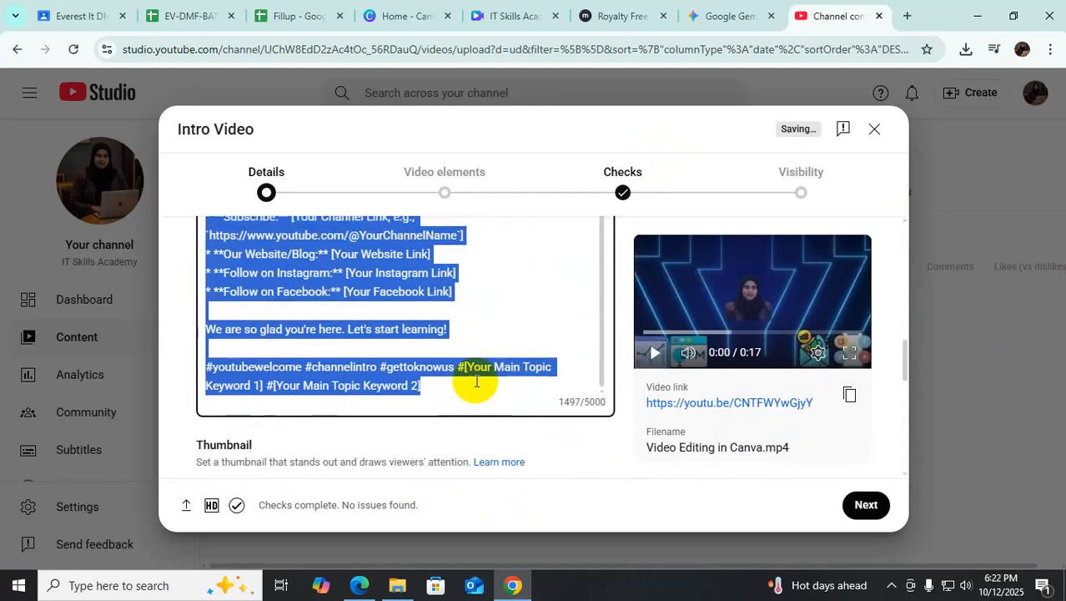
{"action": "key", "text": "BackSpace"}
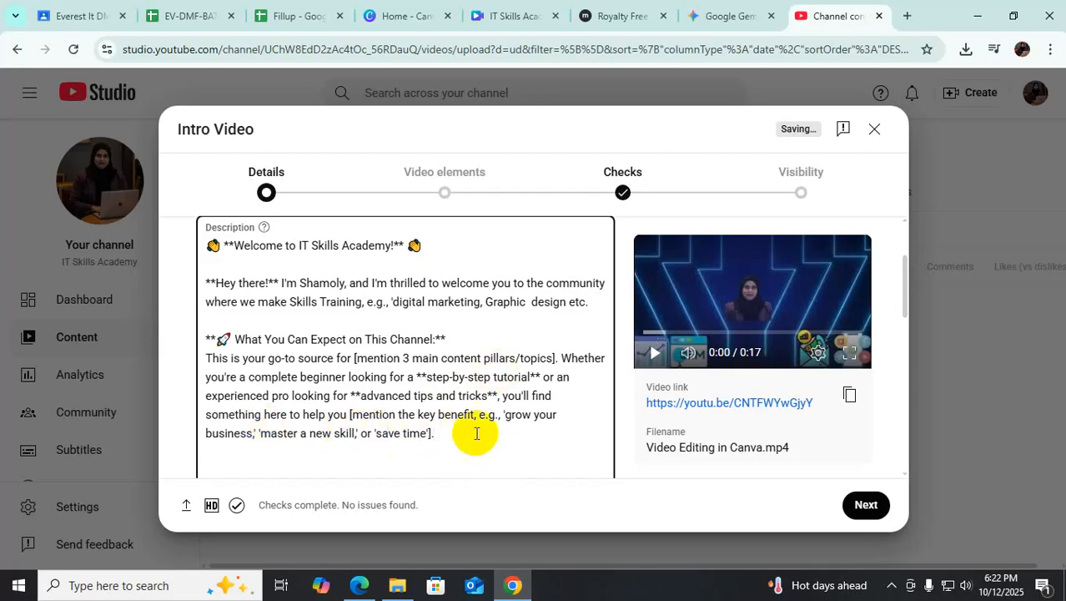
Step: Delete the placeholder paragraph under the "What You Can Expect on This Channel" heading in the description
{"action": "left_click", "coordinate": [205, 358]}
{"action": "left_click_drag", "start_coordinate": [205, 358], "coordinate": [475, 451]}
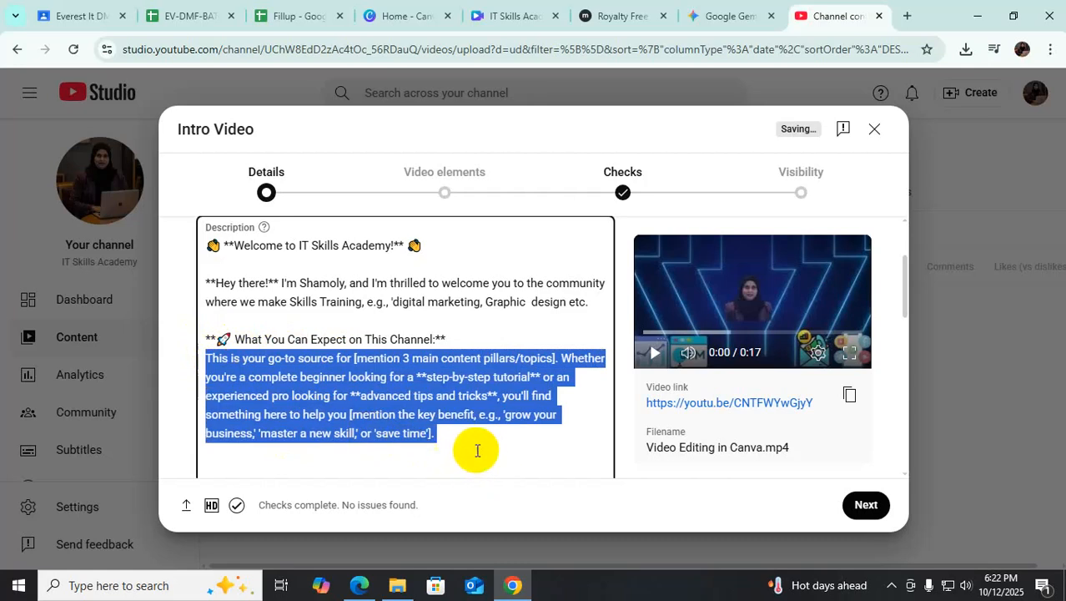
{"action": "key", "text": "BackSpace"}
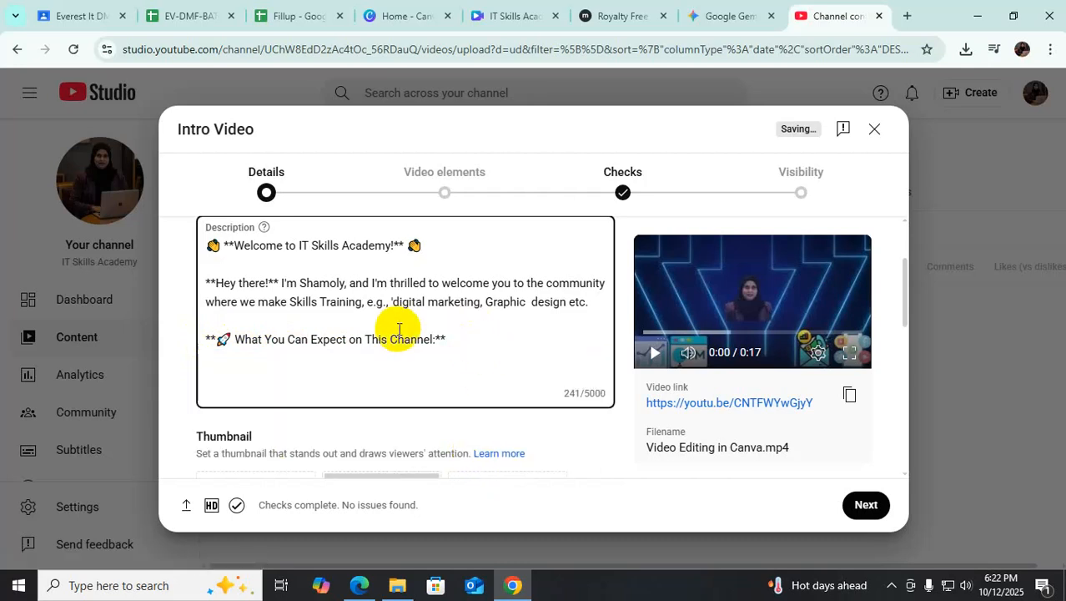
Step: Add the video to the Canva playlist and set its audience to "No, it's not 'Made for Kids'"
{"action": "scroll", "coordinate": [333, 376], "scroll_direction": "down", "scroll_amount": 1}
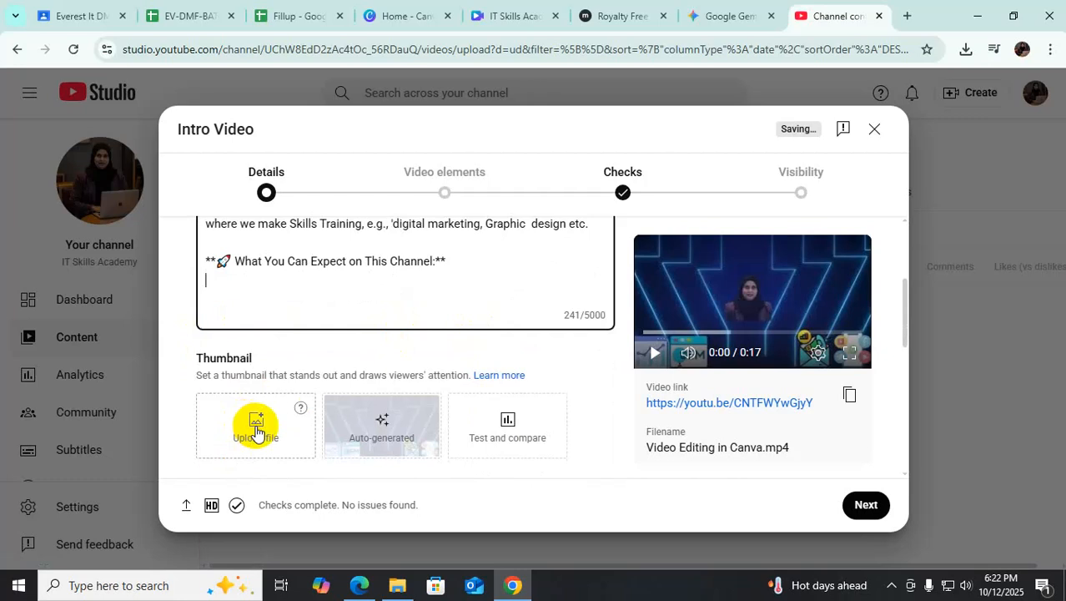
{"action": "scroll", "coordinate": [392, 429], "scroll_direction": "down", "scroll_amount": 2}
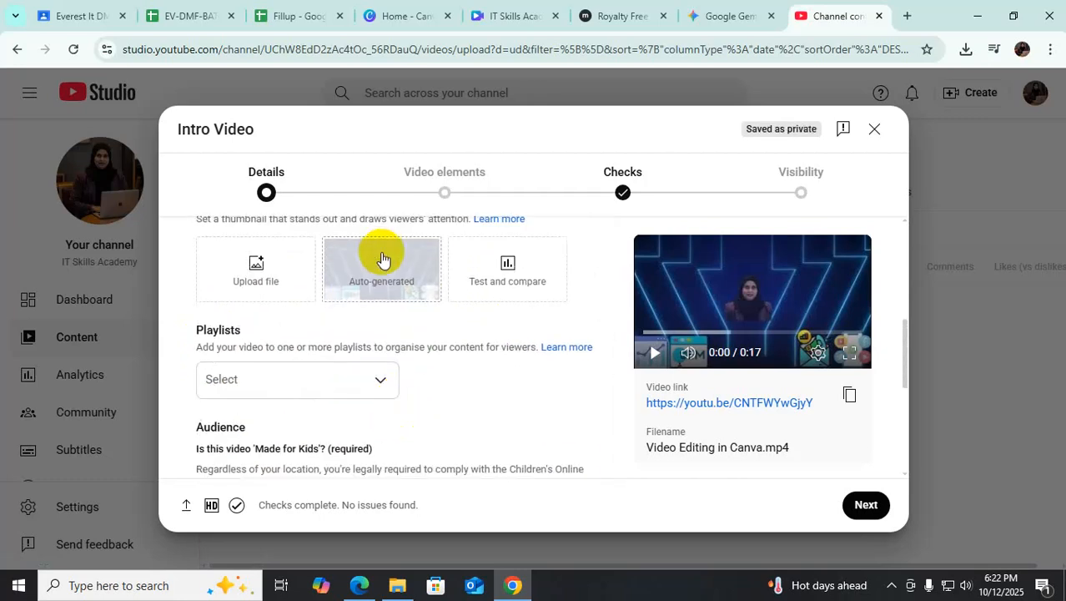
{"action": "left_click", "coordinate": [369, 377]}
{"action": "left_click", "coordinate": [253, 274]}
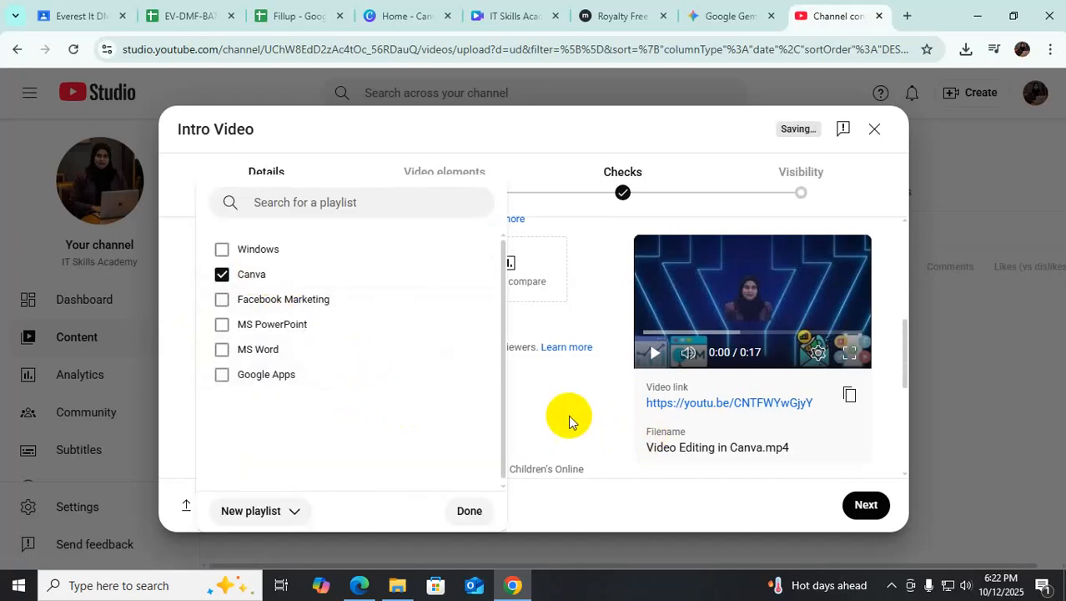
{"action": "left_click", "coordinate": [468, 501]}
{"action": "scroll", "coordinate": [374, 352], "scroll_direction": "down", "scroll_amount": 3}
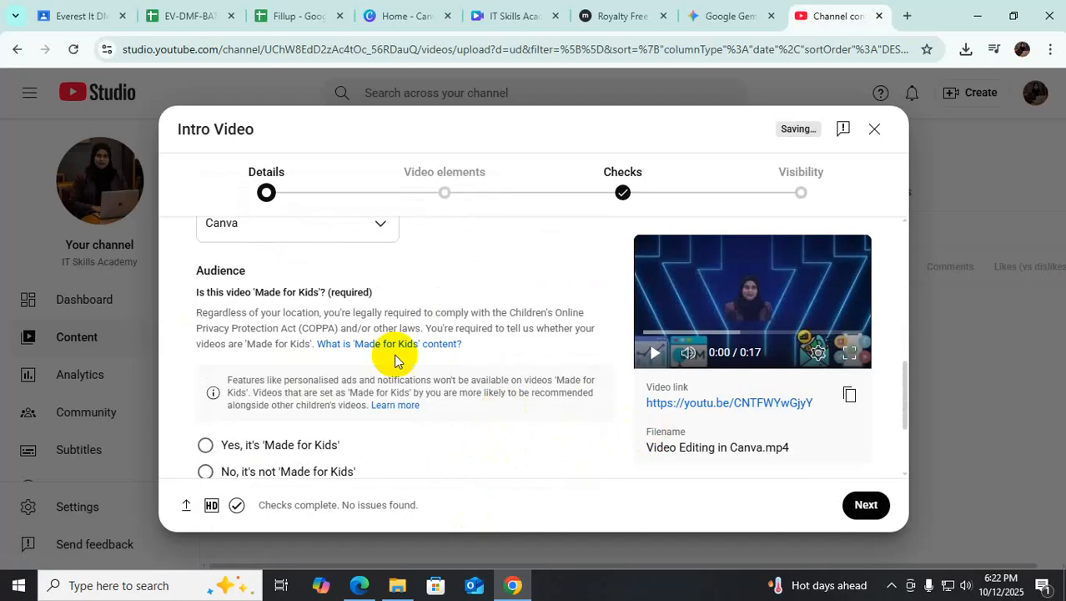
{"action": "left_click", "coordinate": [206, 324]}
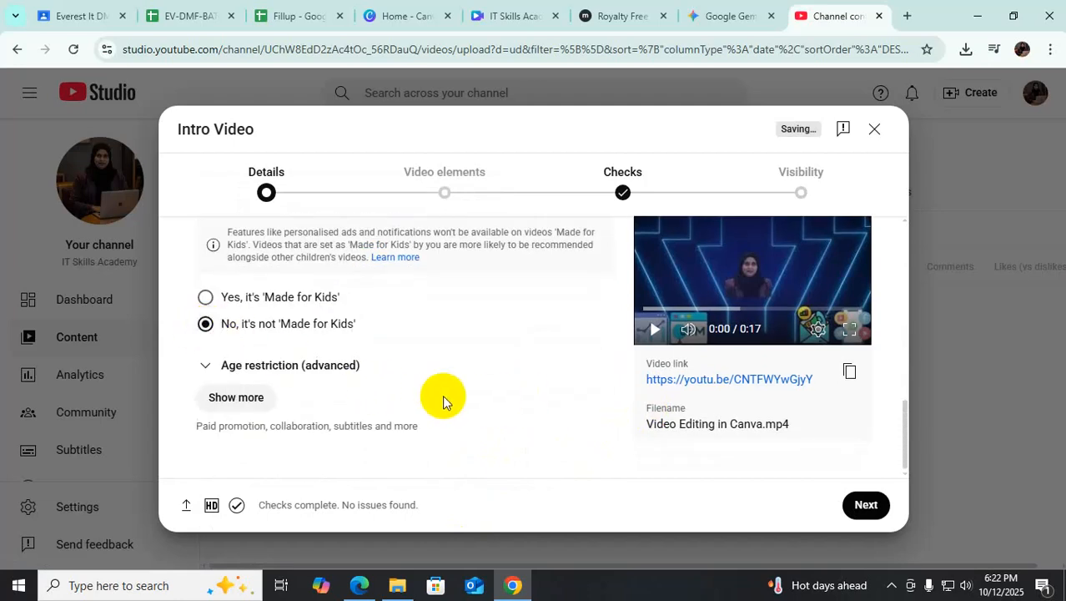